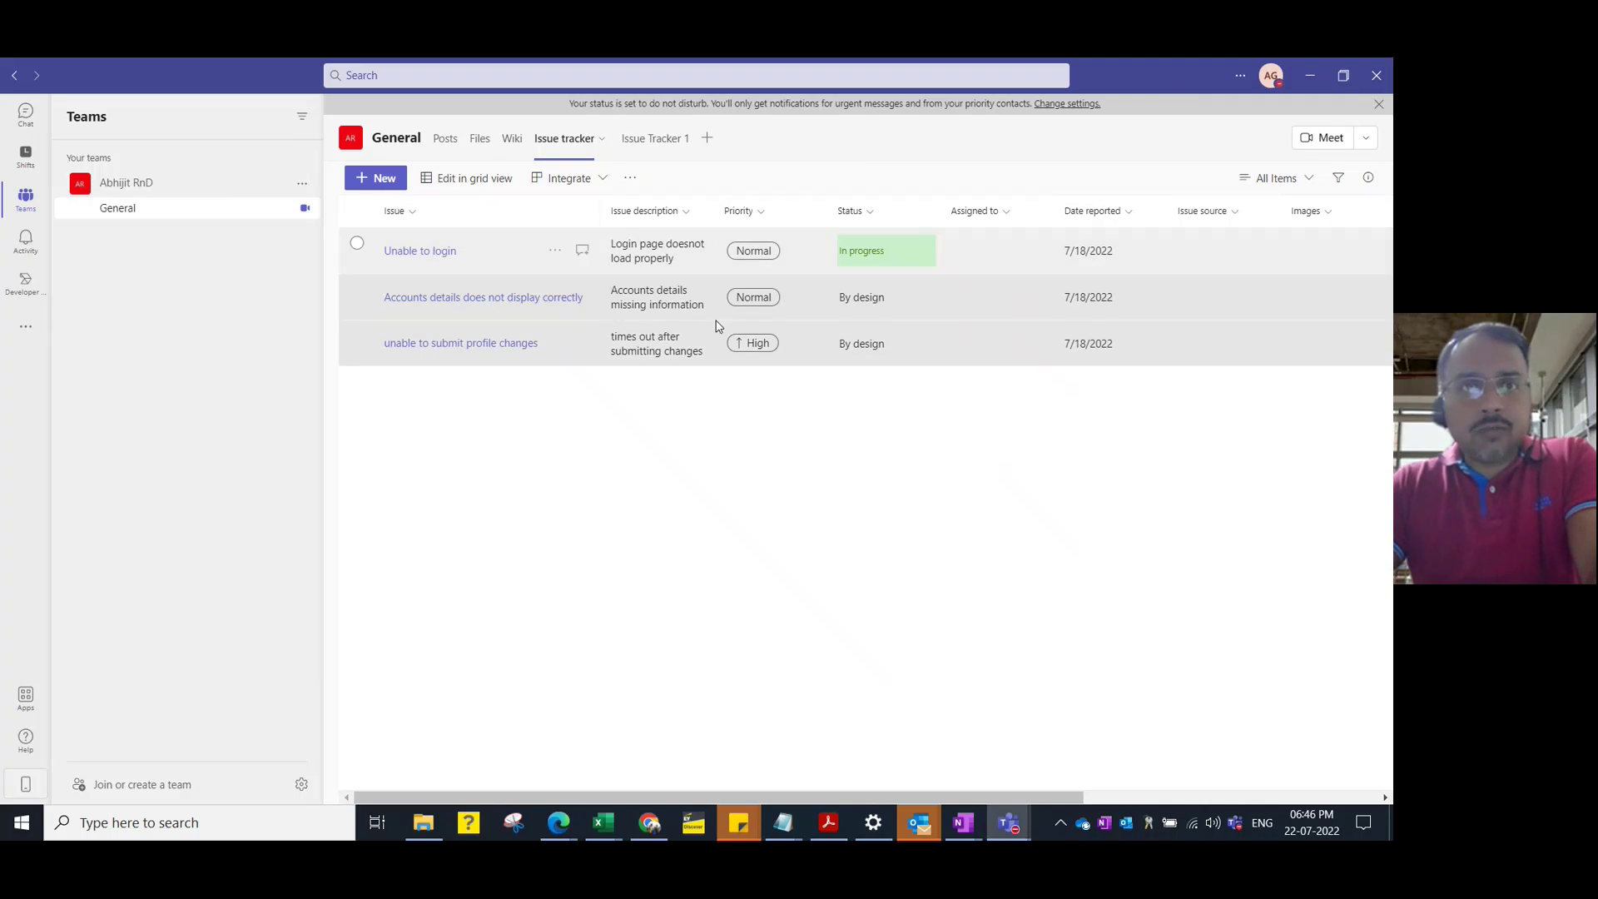
- Filter the issue list by Priority so that only High items are listed
{"action": "left_click", "coordinate": [761, 215]}
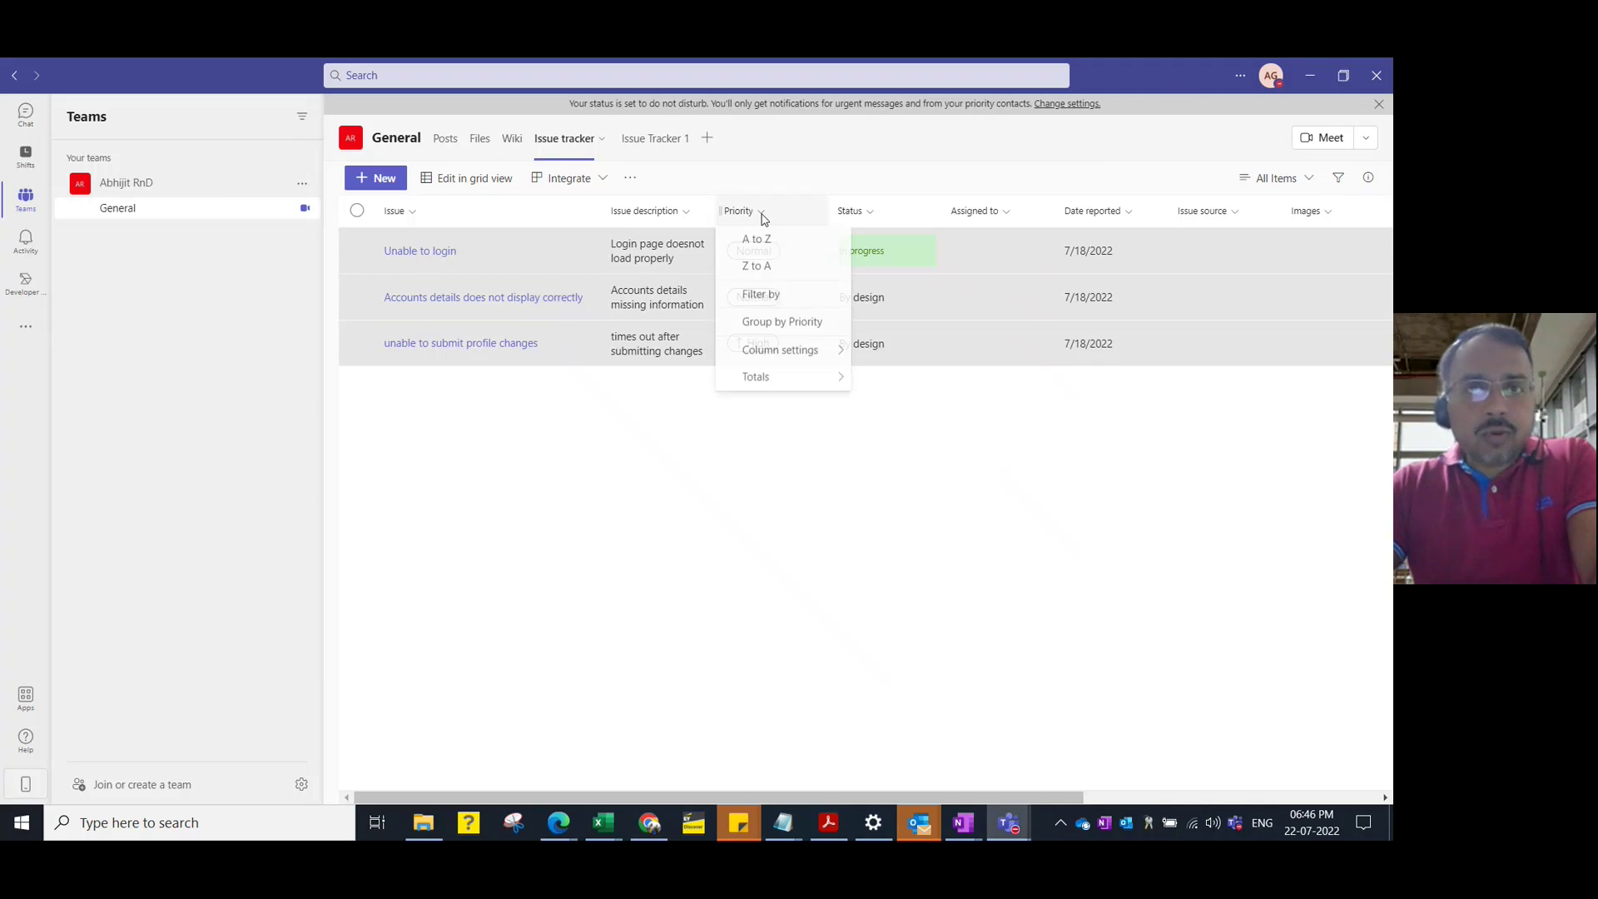
{"action": "left_click", "coordinate": [759, 300]}
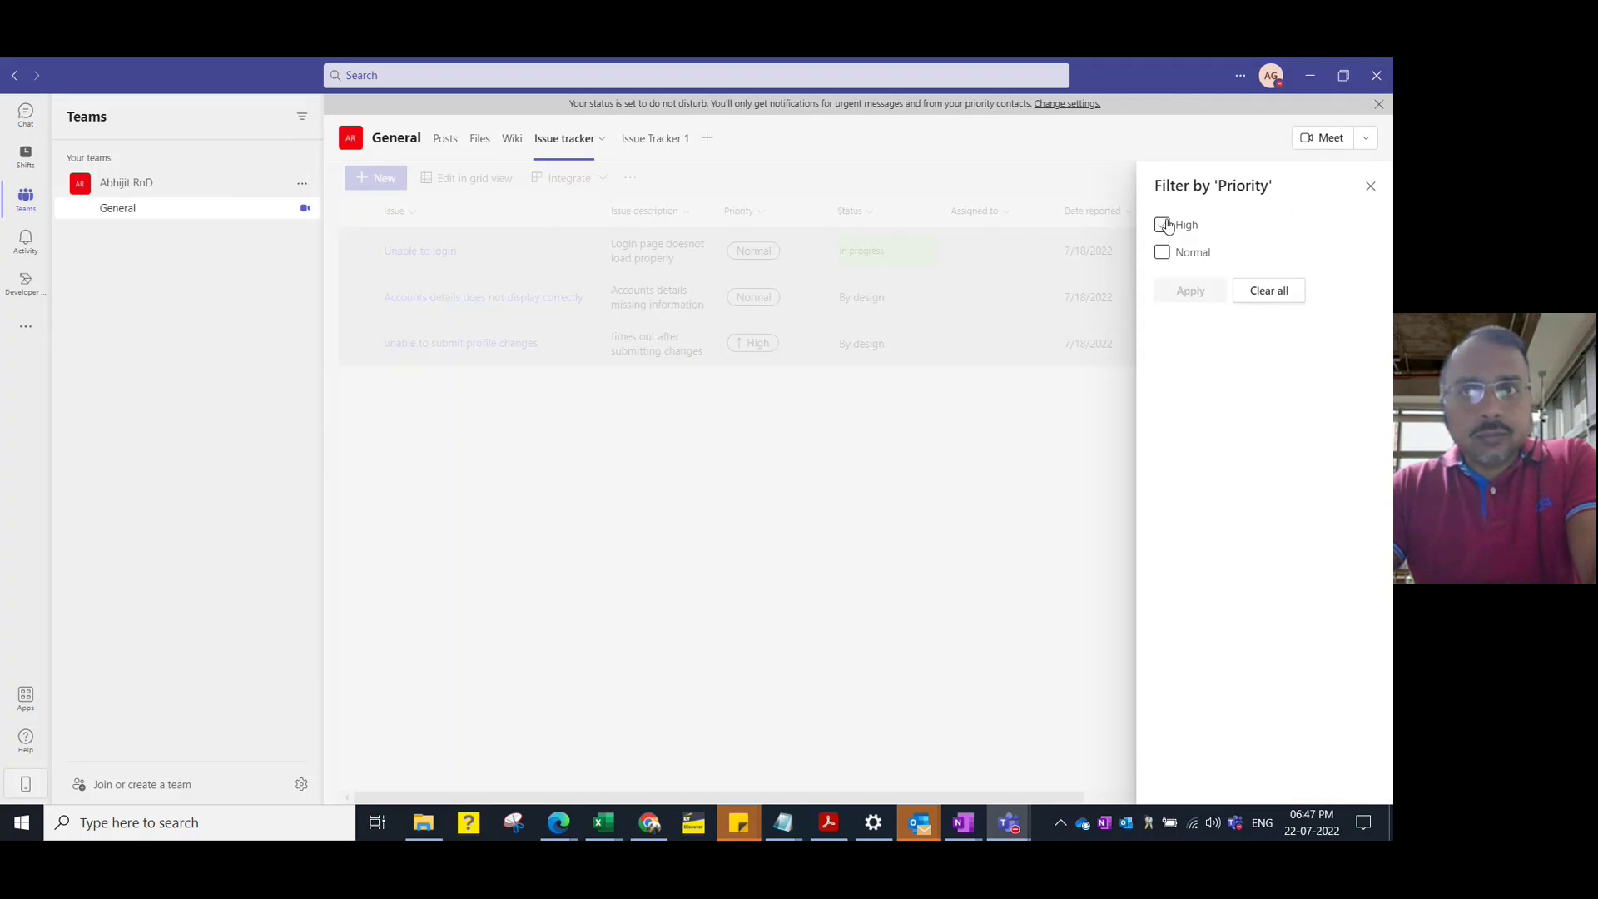
{"action": "left_click", "coordinate": [1162, 225]}
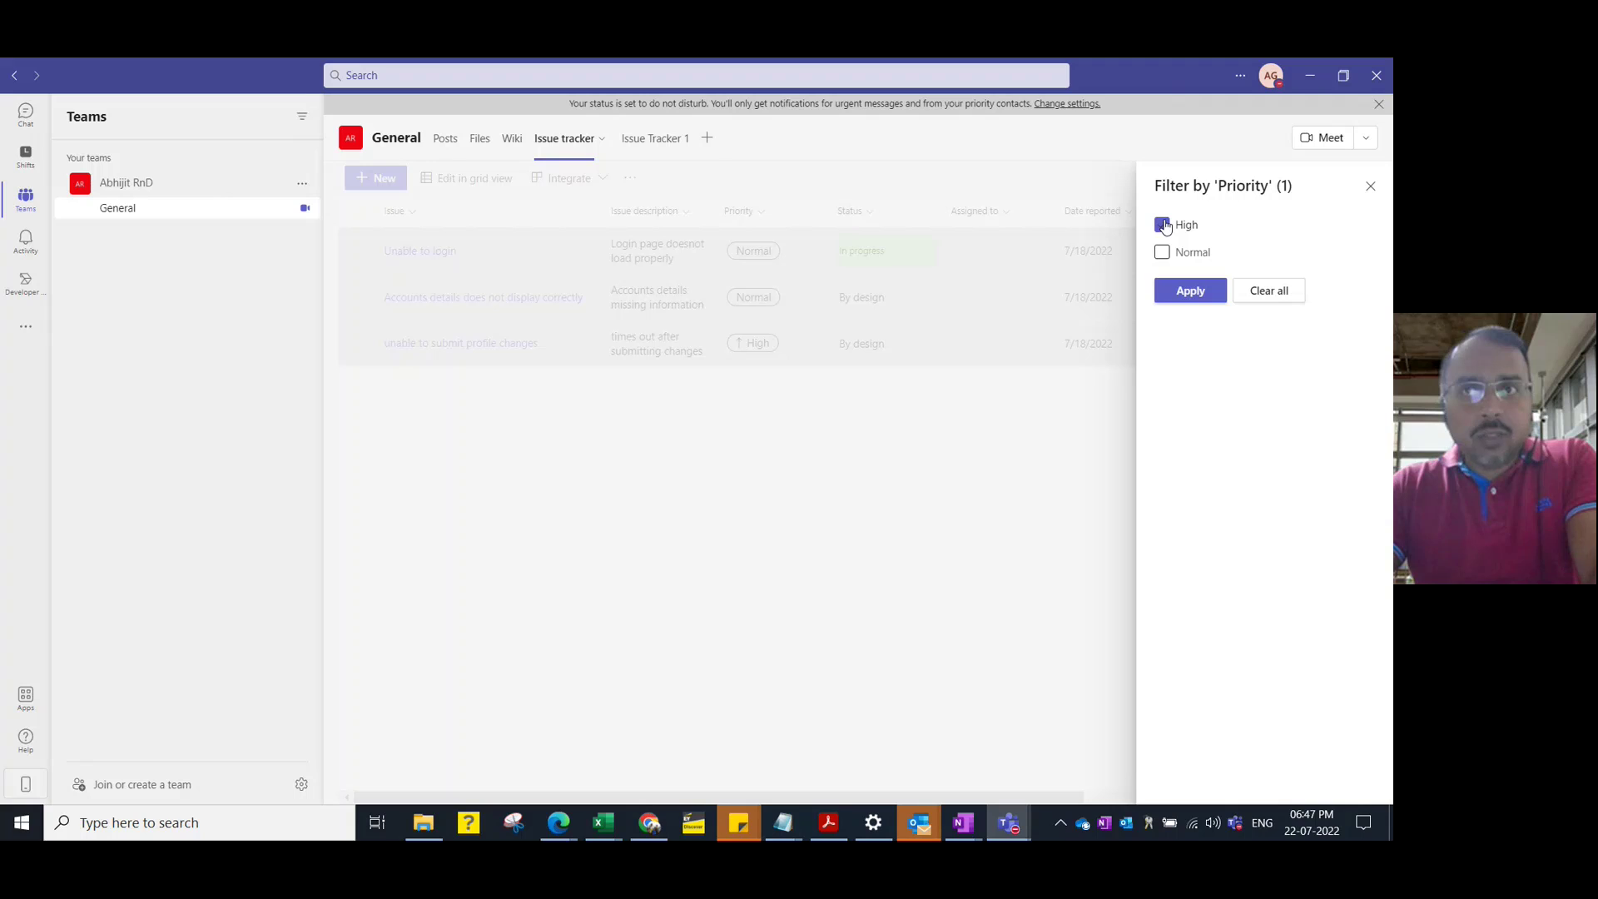
{"action": "left_click", "coordinate": [1182, 291]}
- Add Normal to the Priority filter alongside High and apply it to the issue list
{"action": "left_click", "coordinate": [776, 215]}
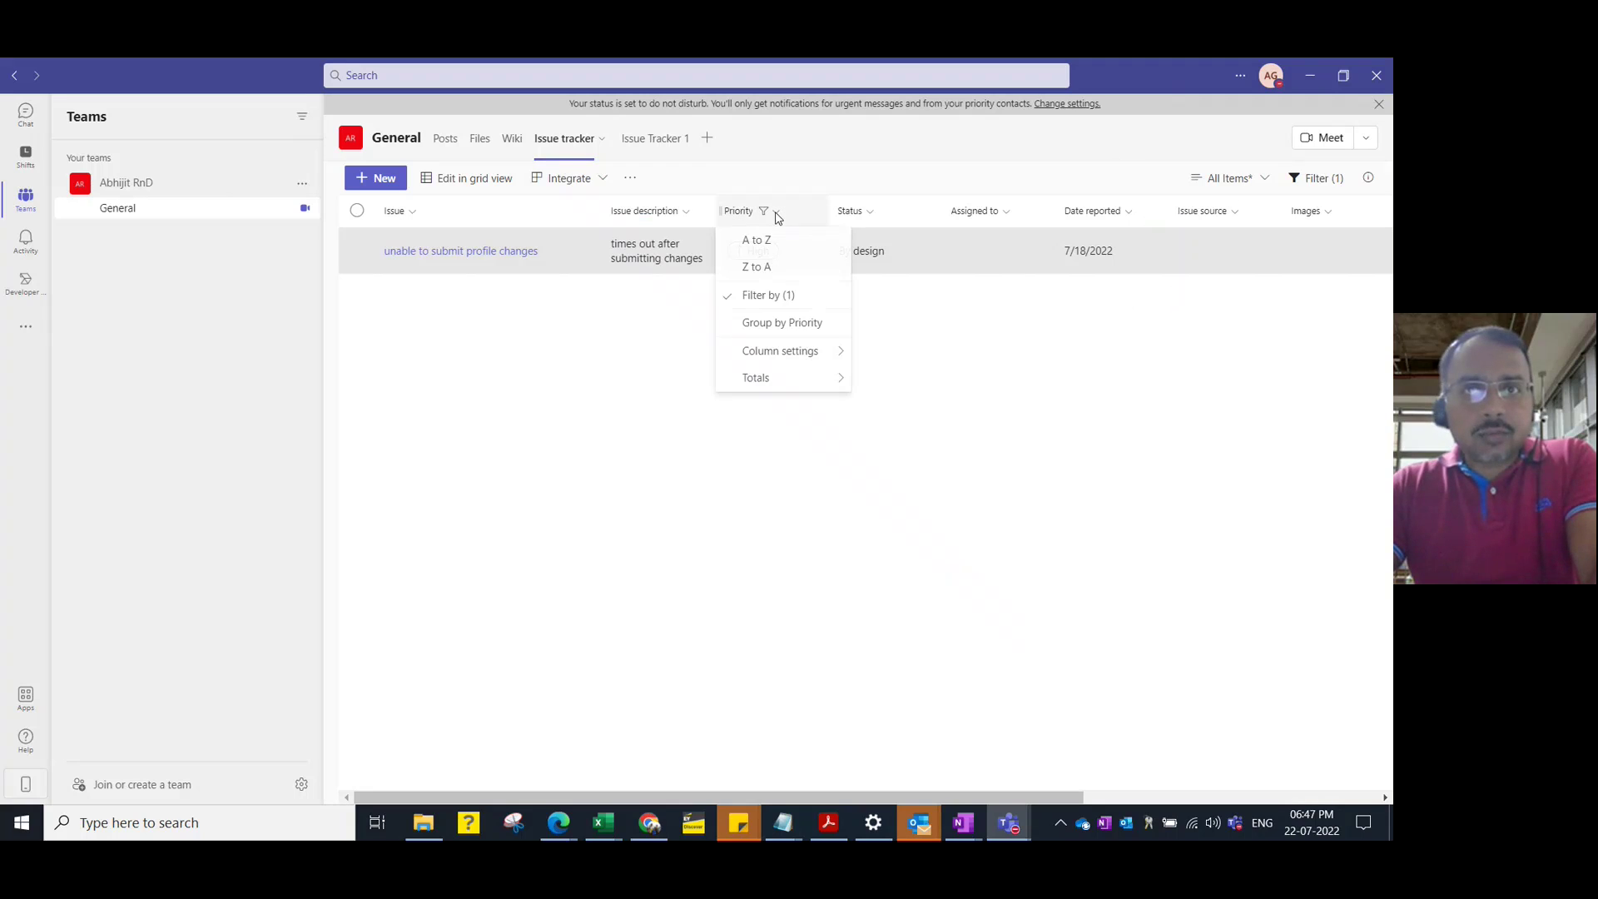
{"action": "left_click", "coordinate": [784, 298]}
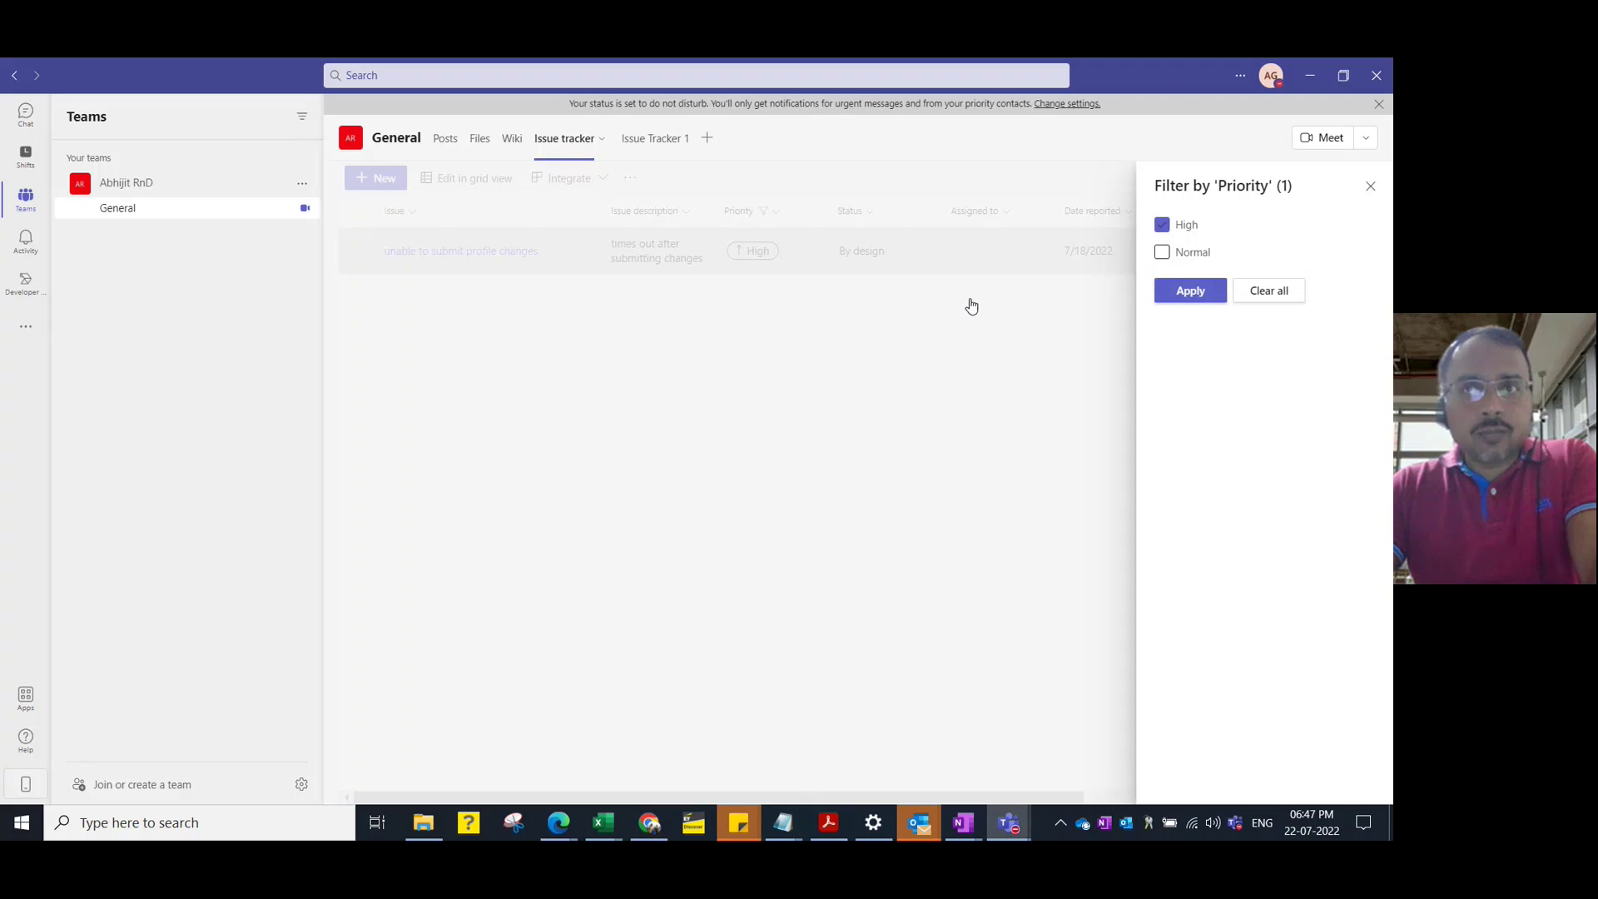
{"action": "left_click", "coordinate": [1161, 253]}
{"action": "left_click", "coordinate": [1186, 292]}
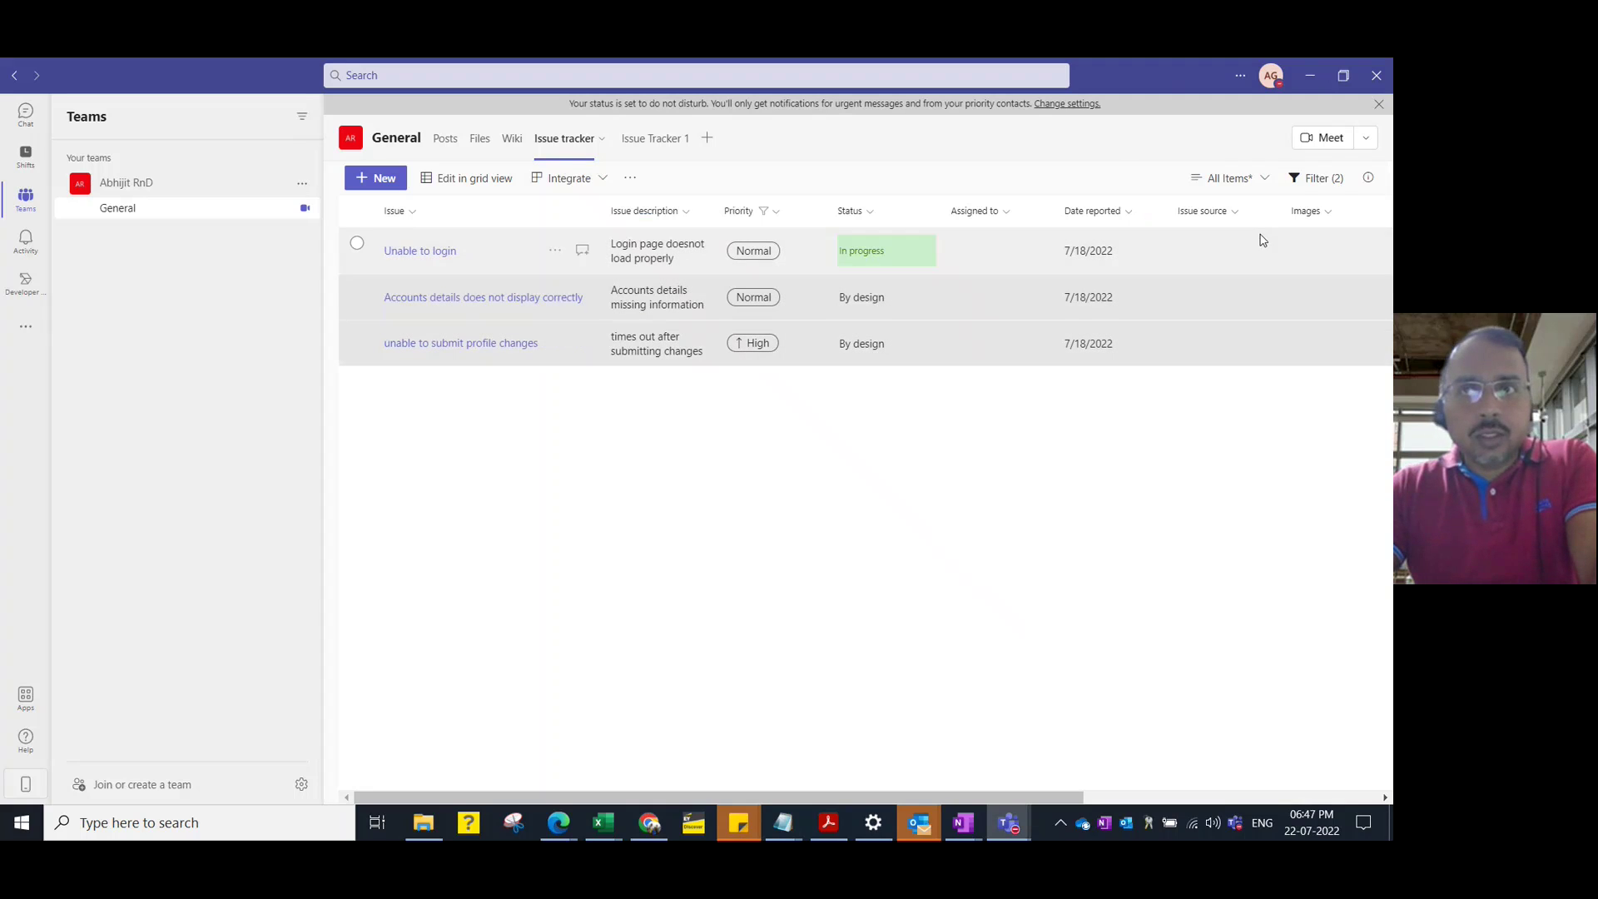
- Show the filters pane, unpin the Status column from it, and pin Status back to it
{"action": "left_click", "coordinate": [1323, 180]}
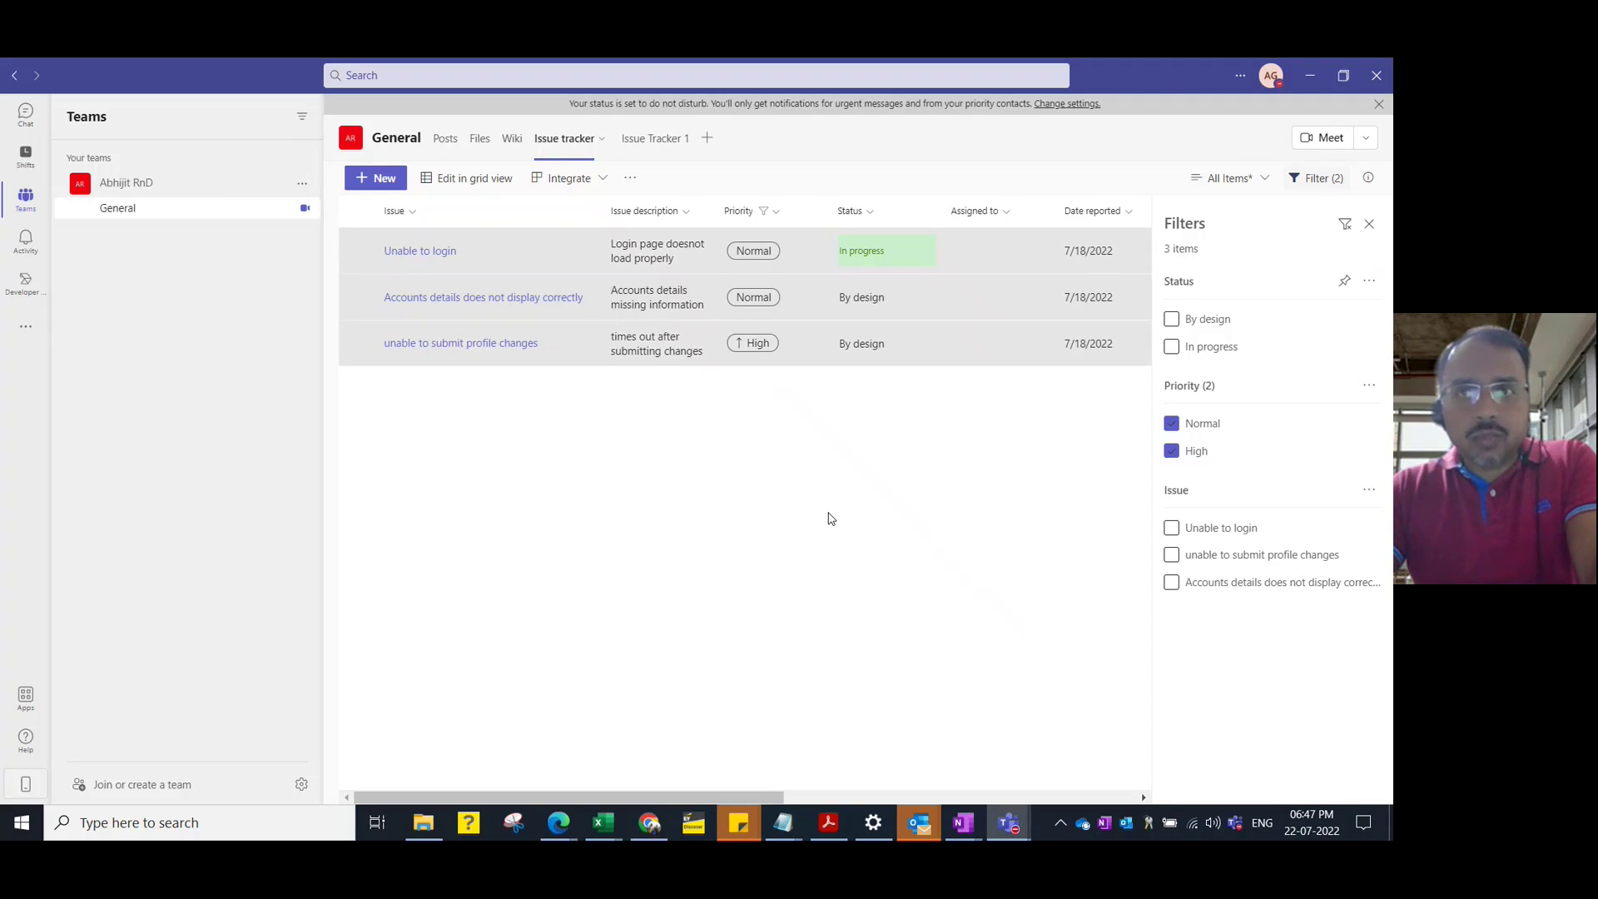
{"action": "left_click", "coordinate": [870, 213]}
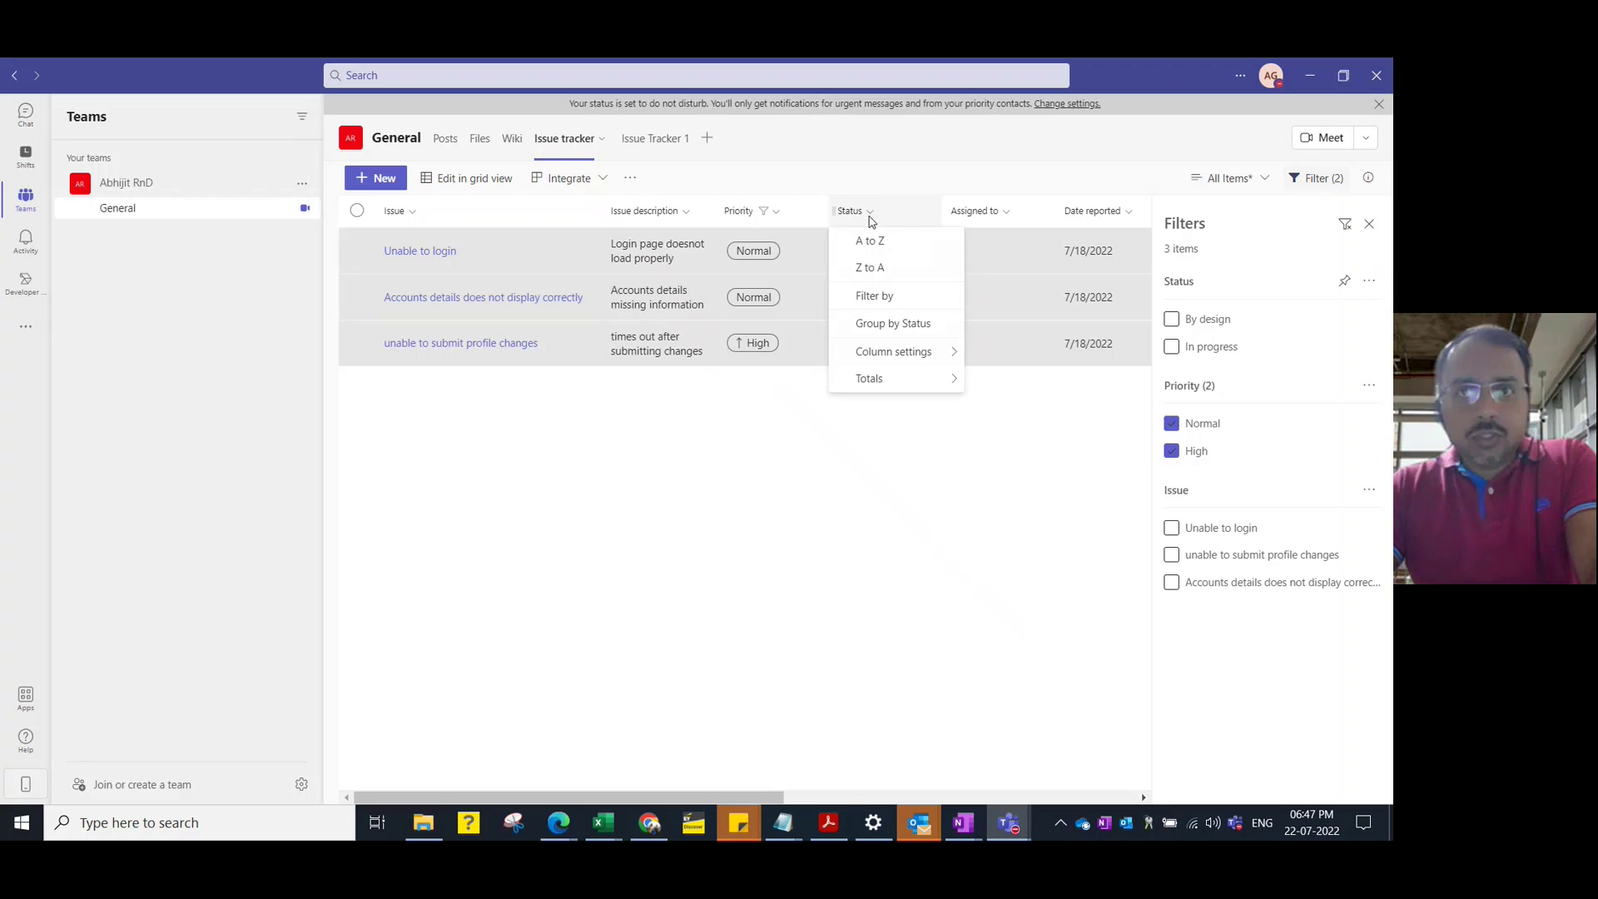
{"action": "mouse_move", "coordinate": [871, 357]}
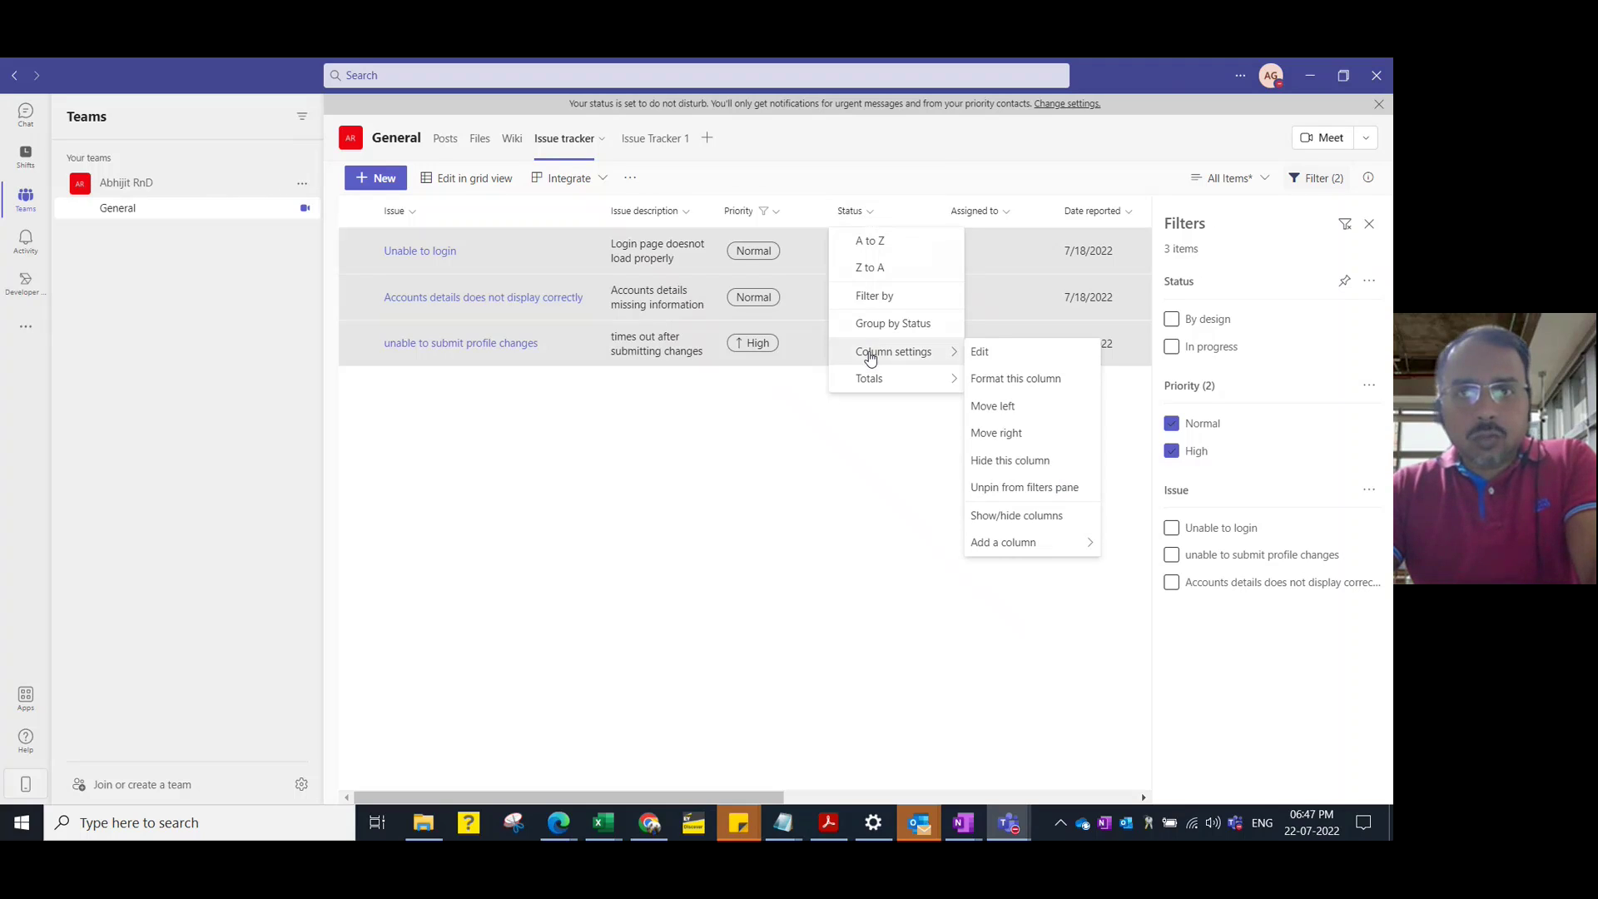
{"action": "left_click", "coordinate": [1026, 493]}
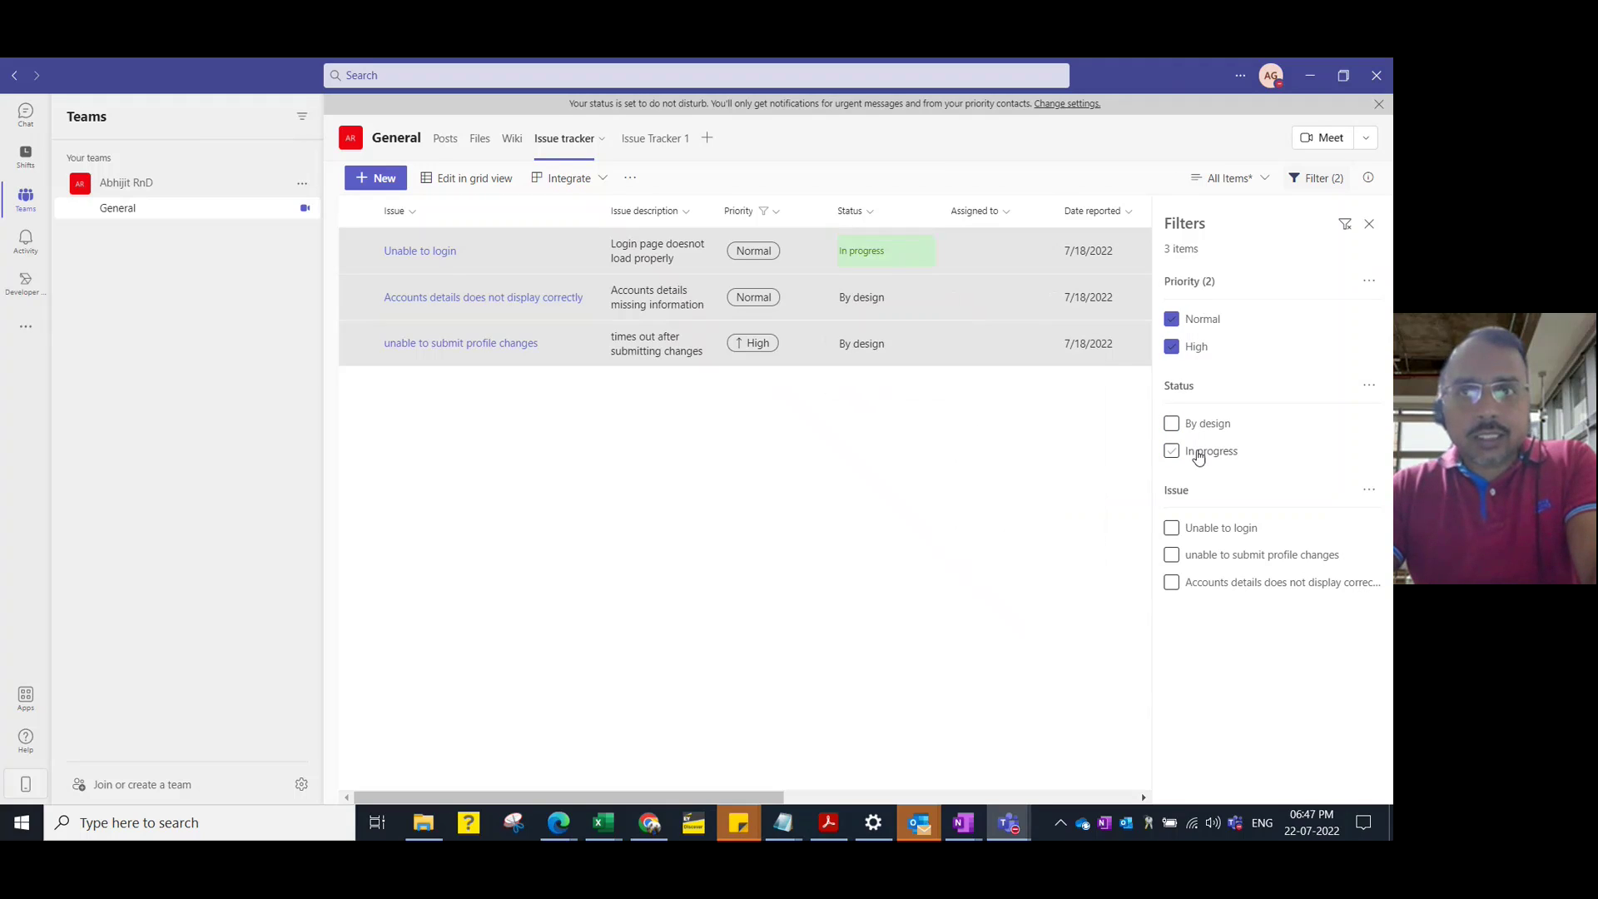
{"action": "left_click", "coordinate": [873, 215]}
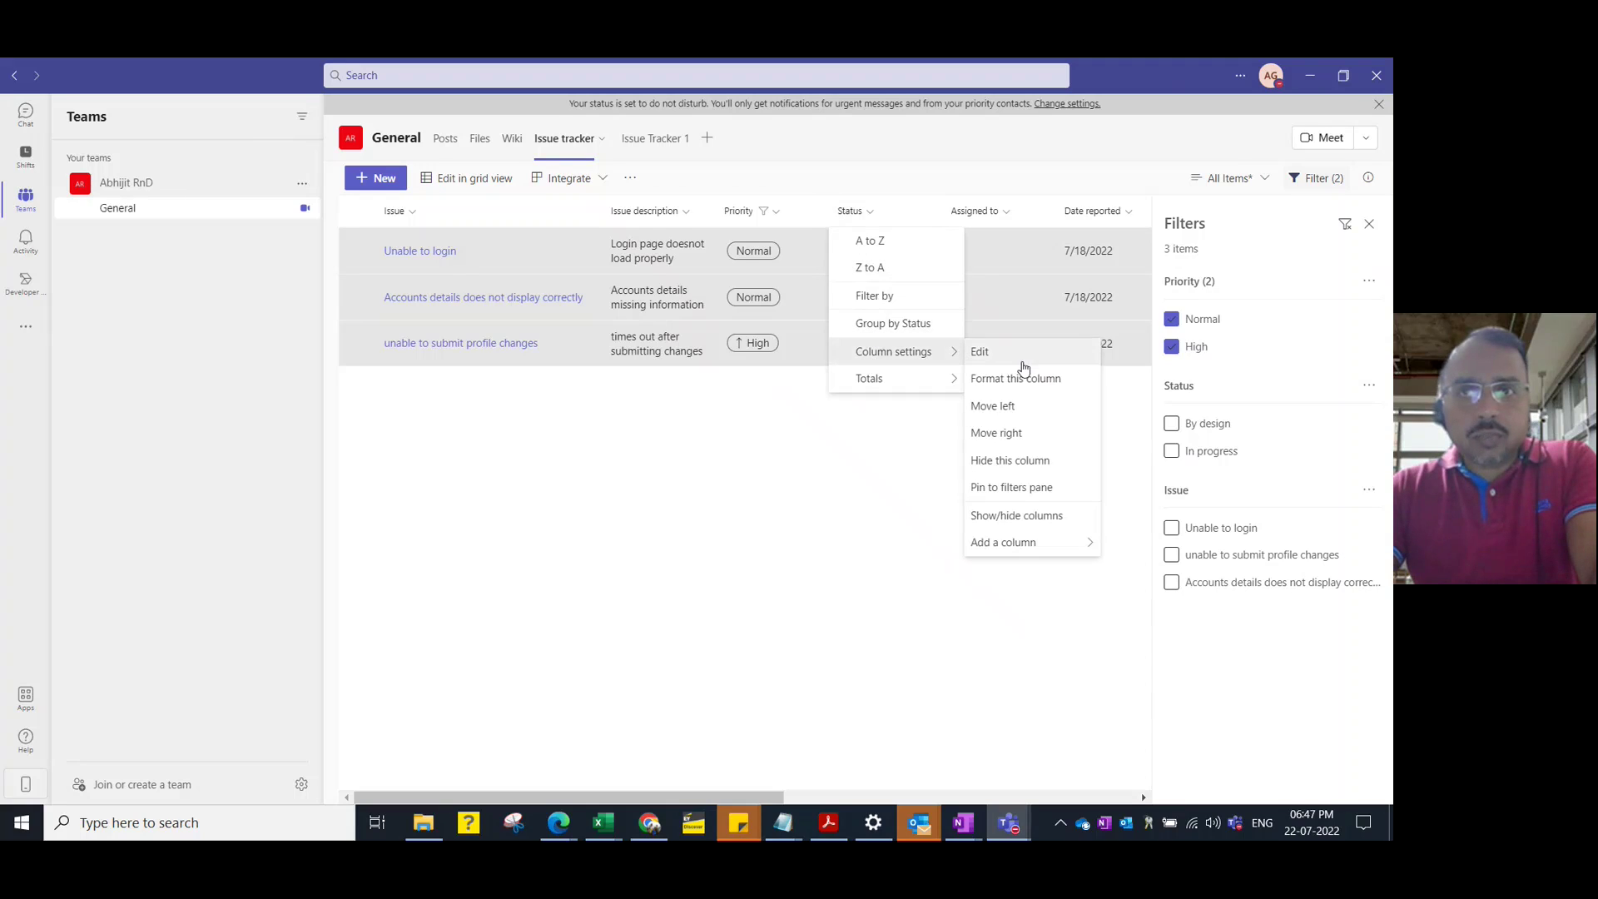
{"action": "left_click", "coordinate": [1030, 490]}
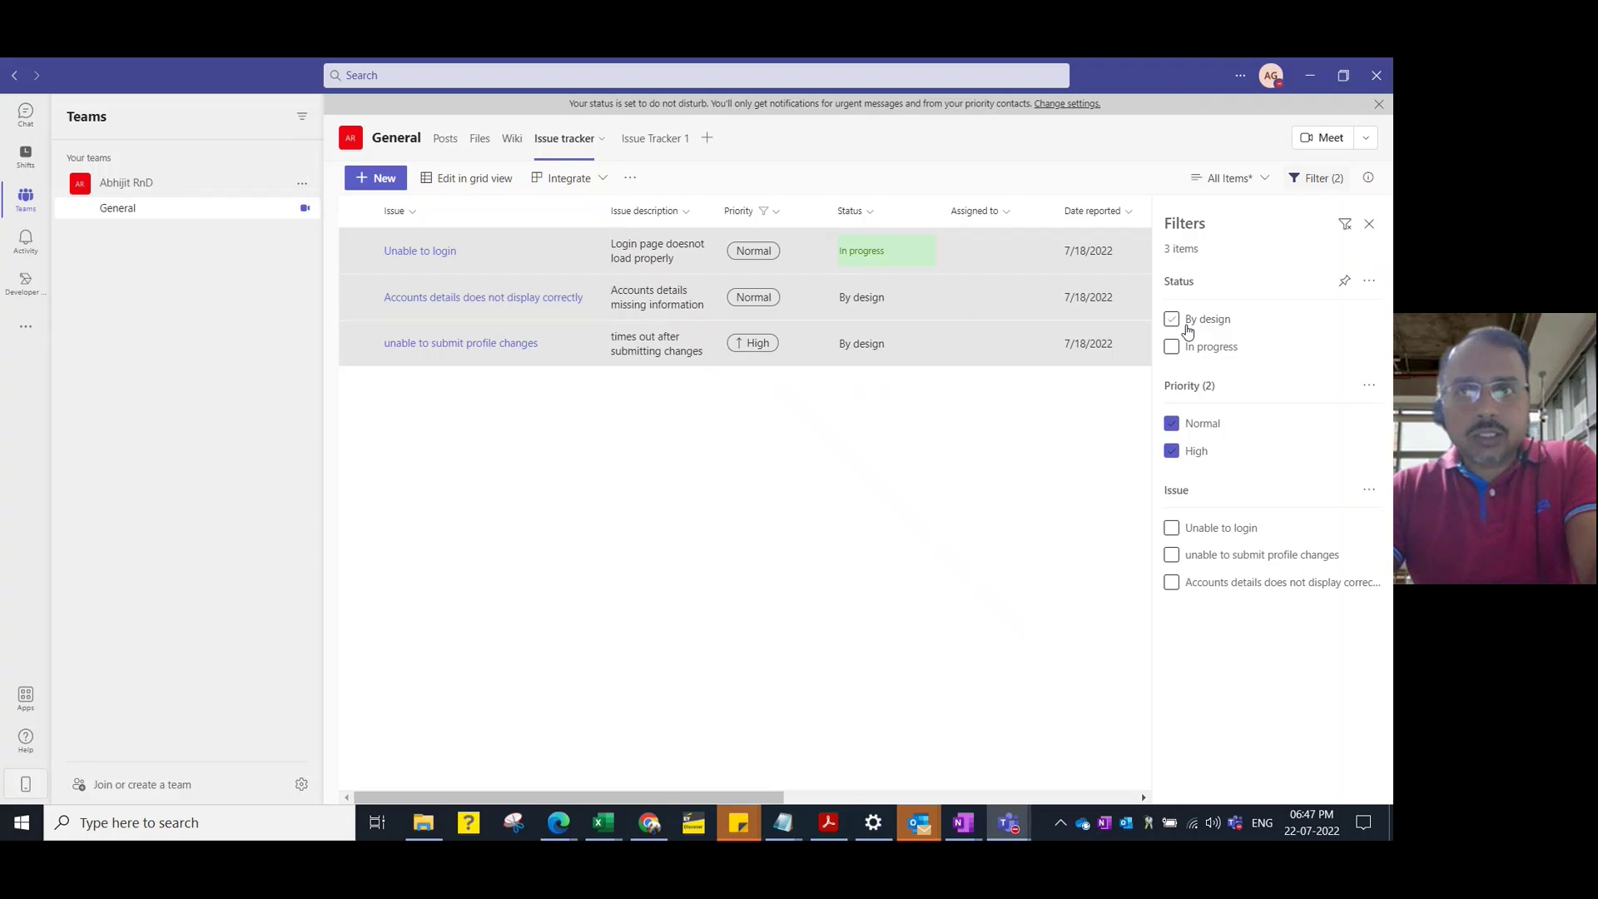
{"action": "left_click", "coordinate": [1369, 281]}
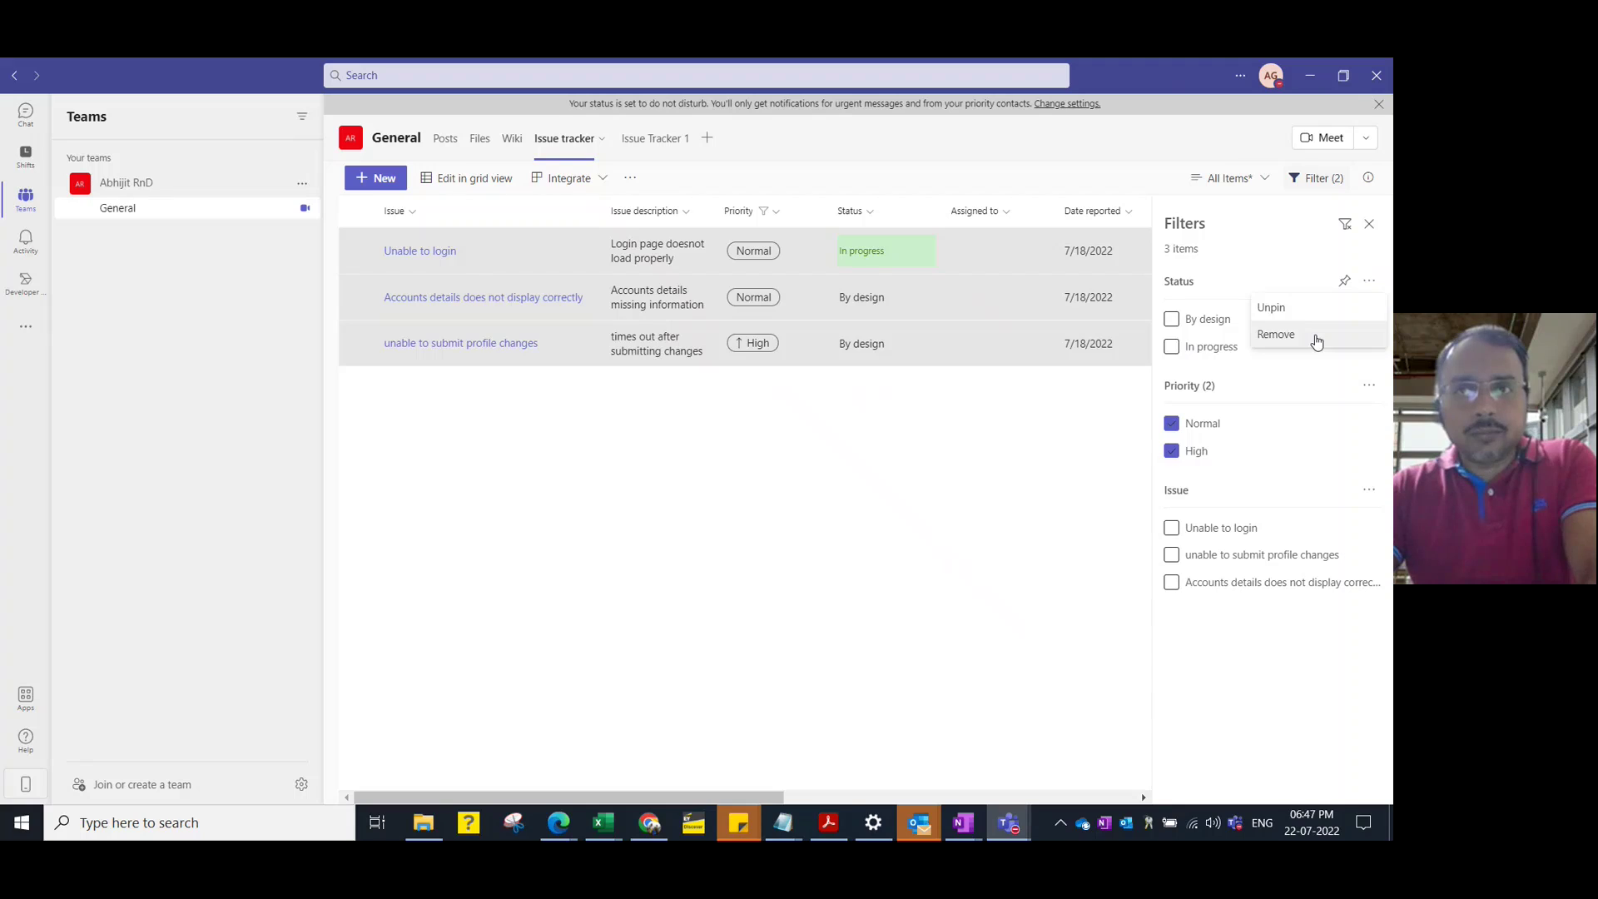
{"action": "left_click", "coordinate": [996, 490]}
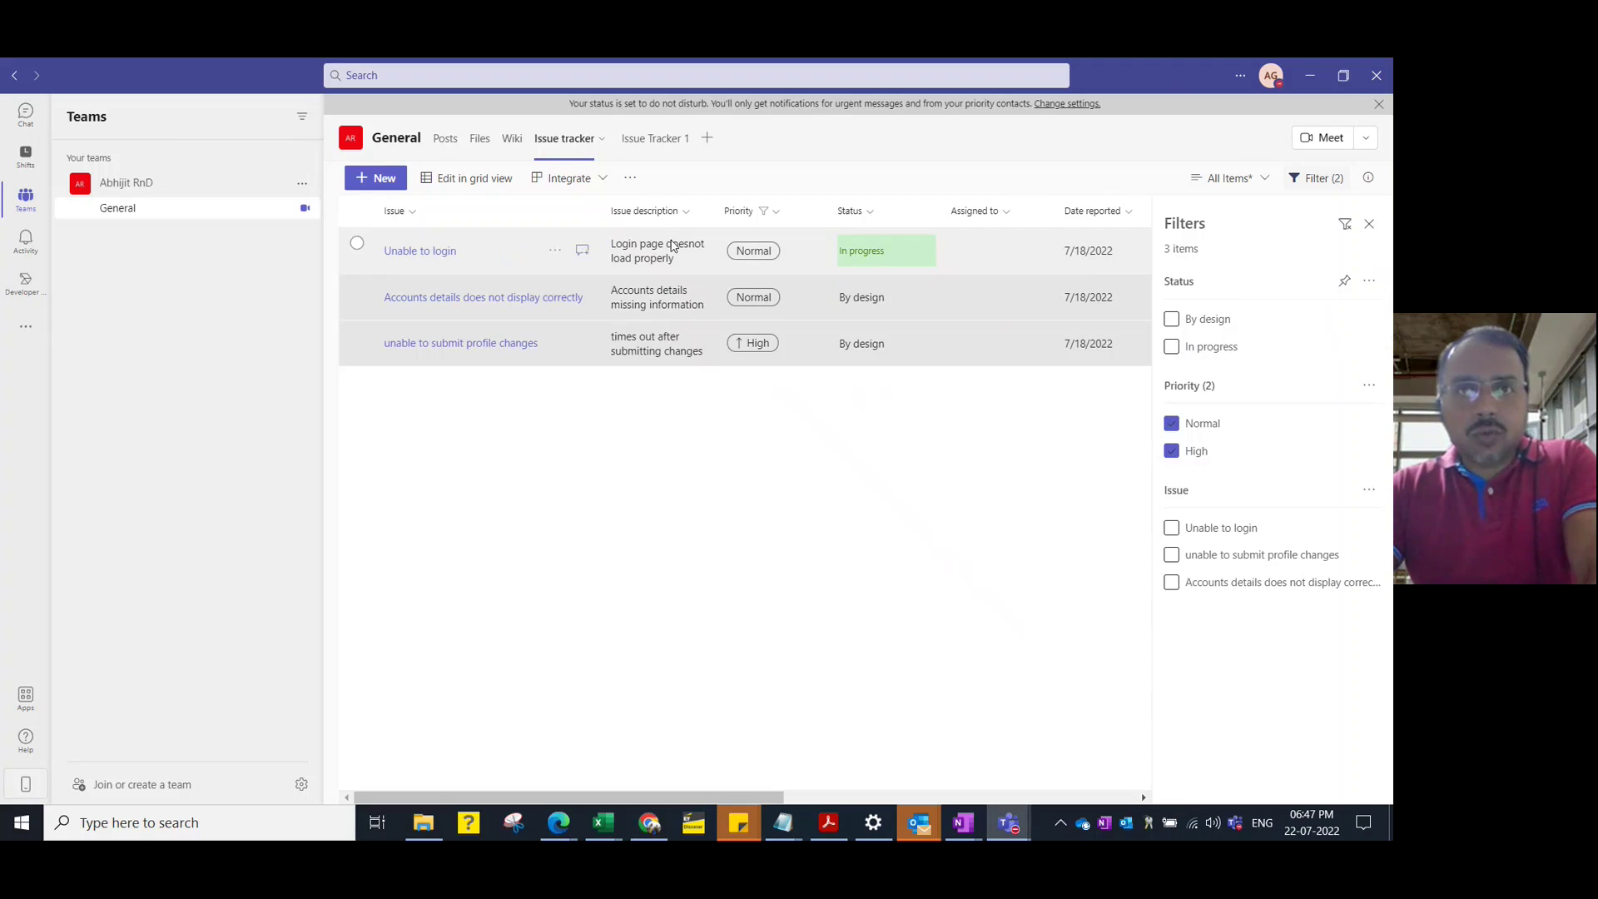
{"action": "left_click", "coordinate": [1371, 226]}
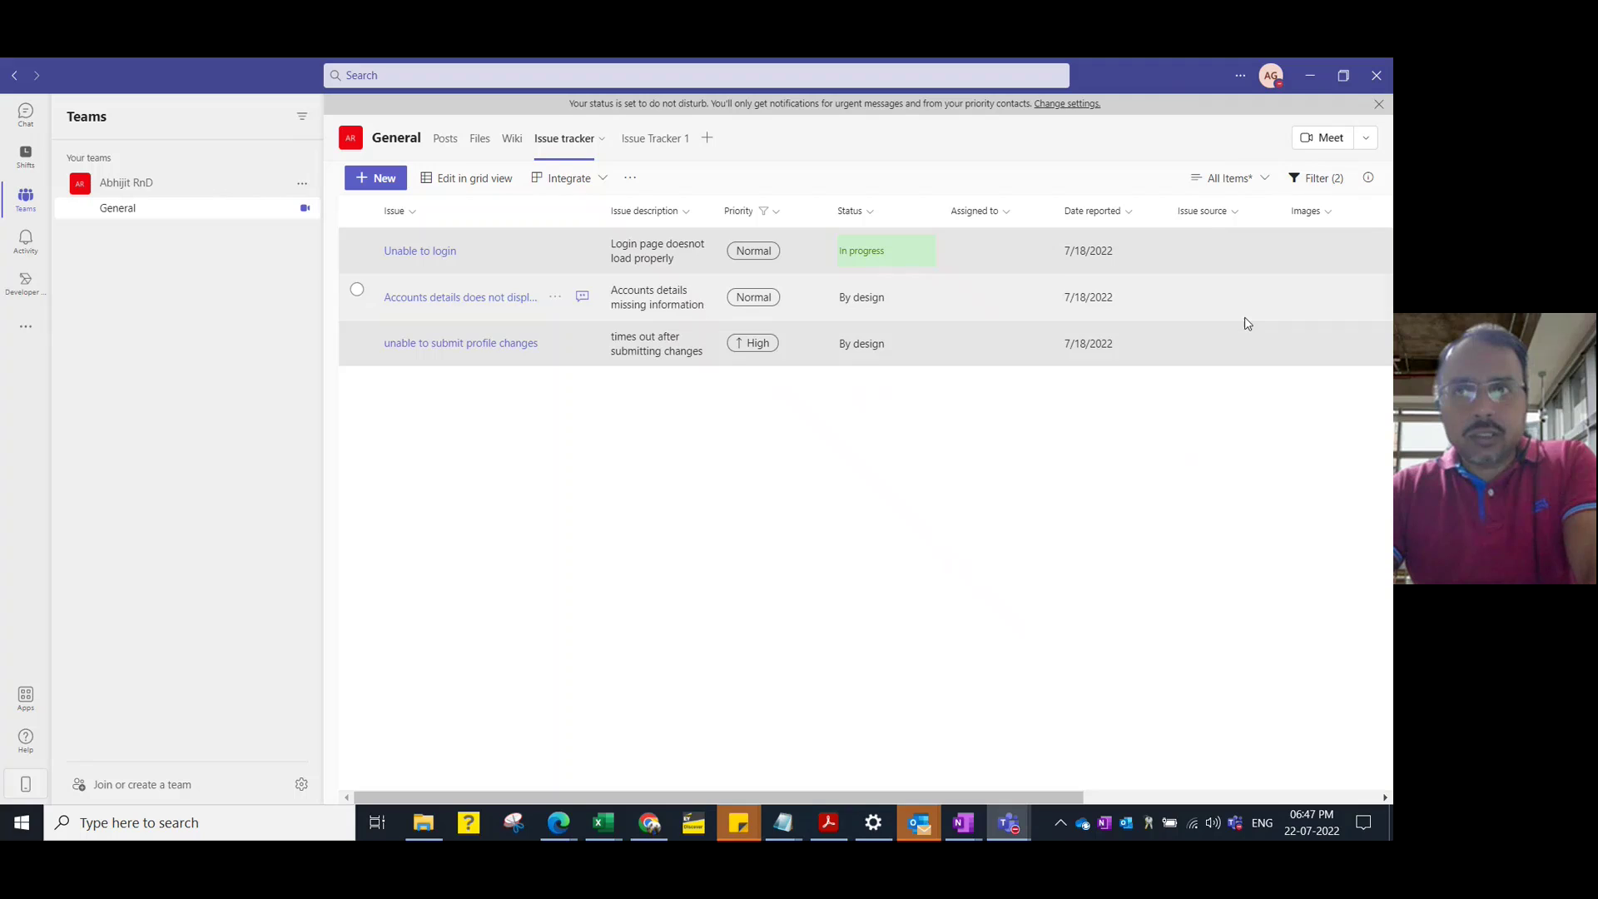
{"action": "left_click", "coordinate": [1313, 179]}
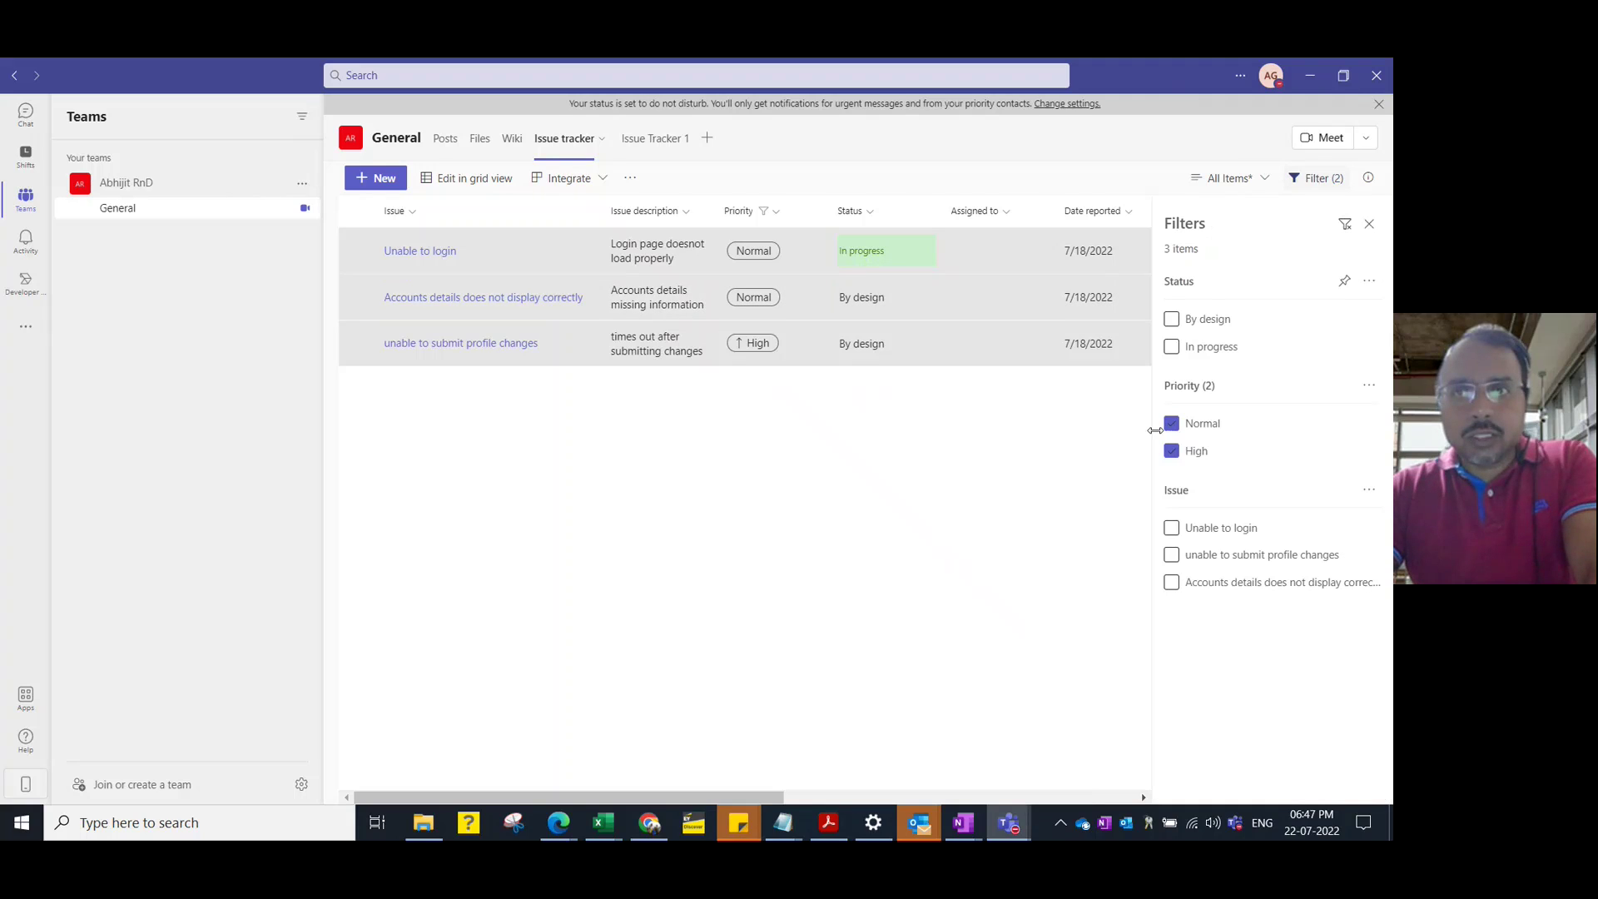
- Filter the list by Status, trying In progress and then both values, ending with only By design selected
{"action": "left_click", "coordinate": [1172, 349]}
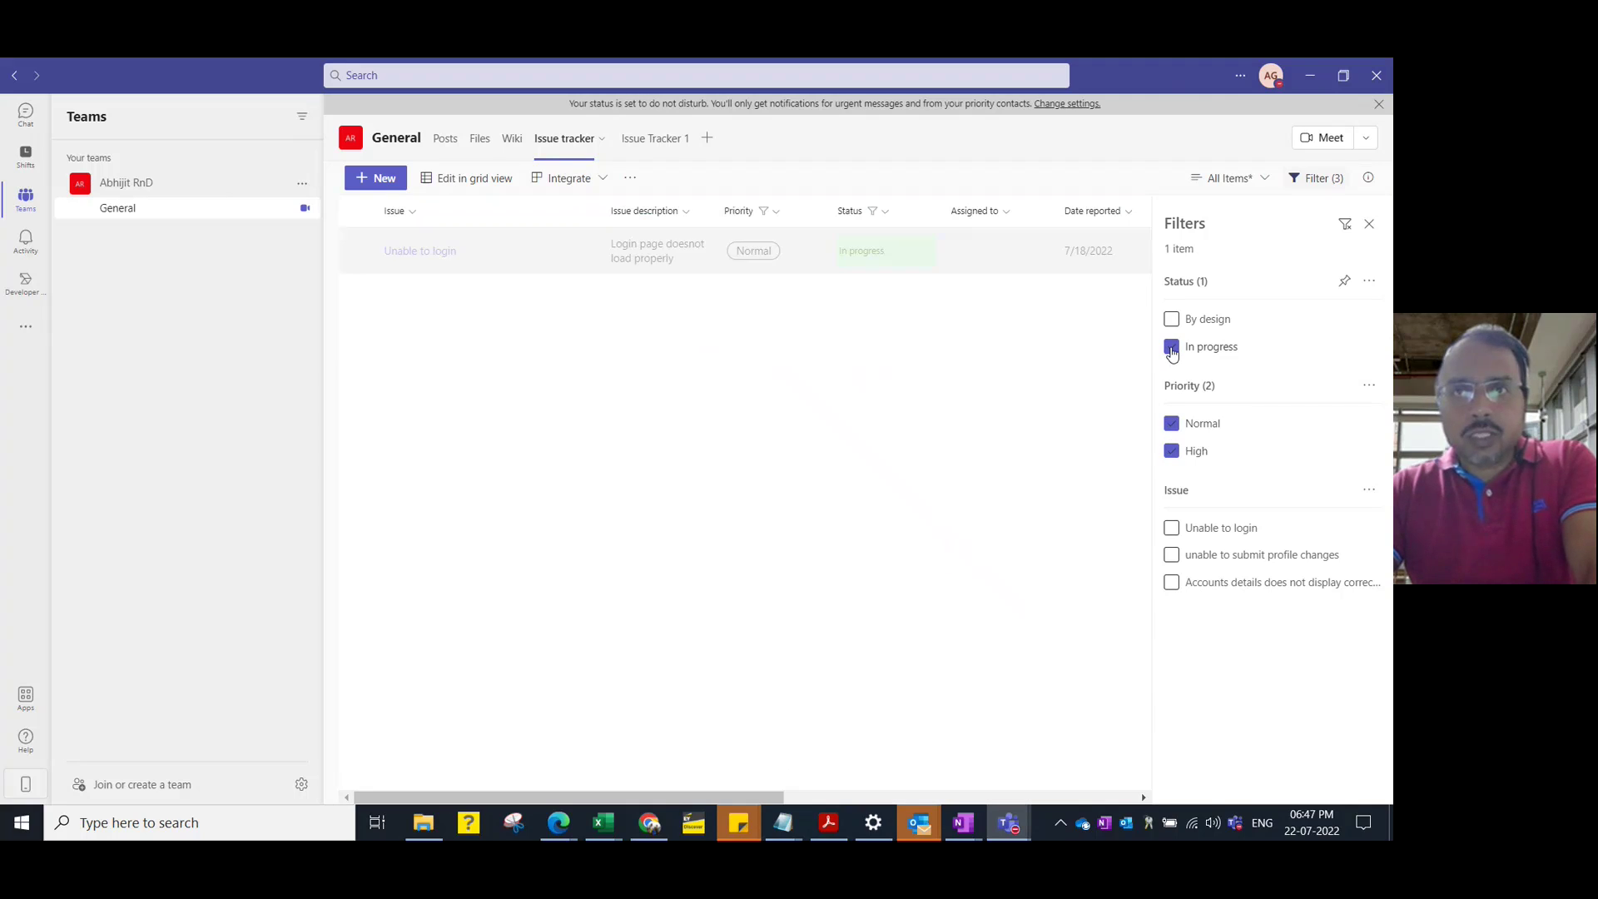
{"action": "left_click", "coordinate": [1173, 323]}
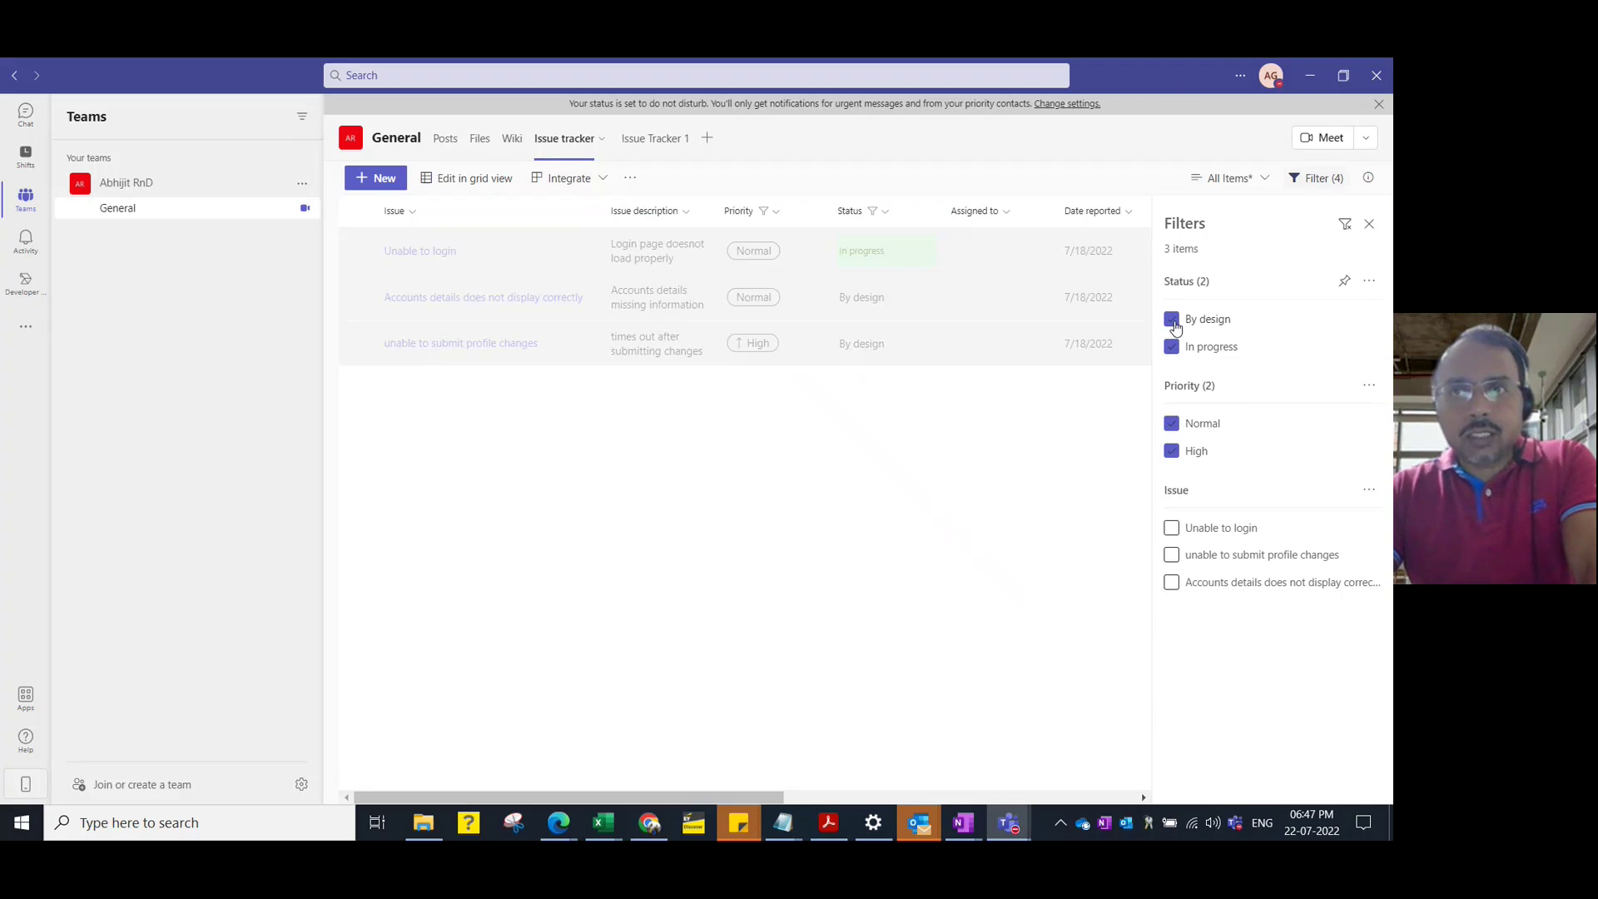
{"action": "left_click", "coordinate": [1173, 347]}
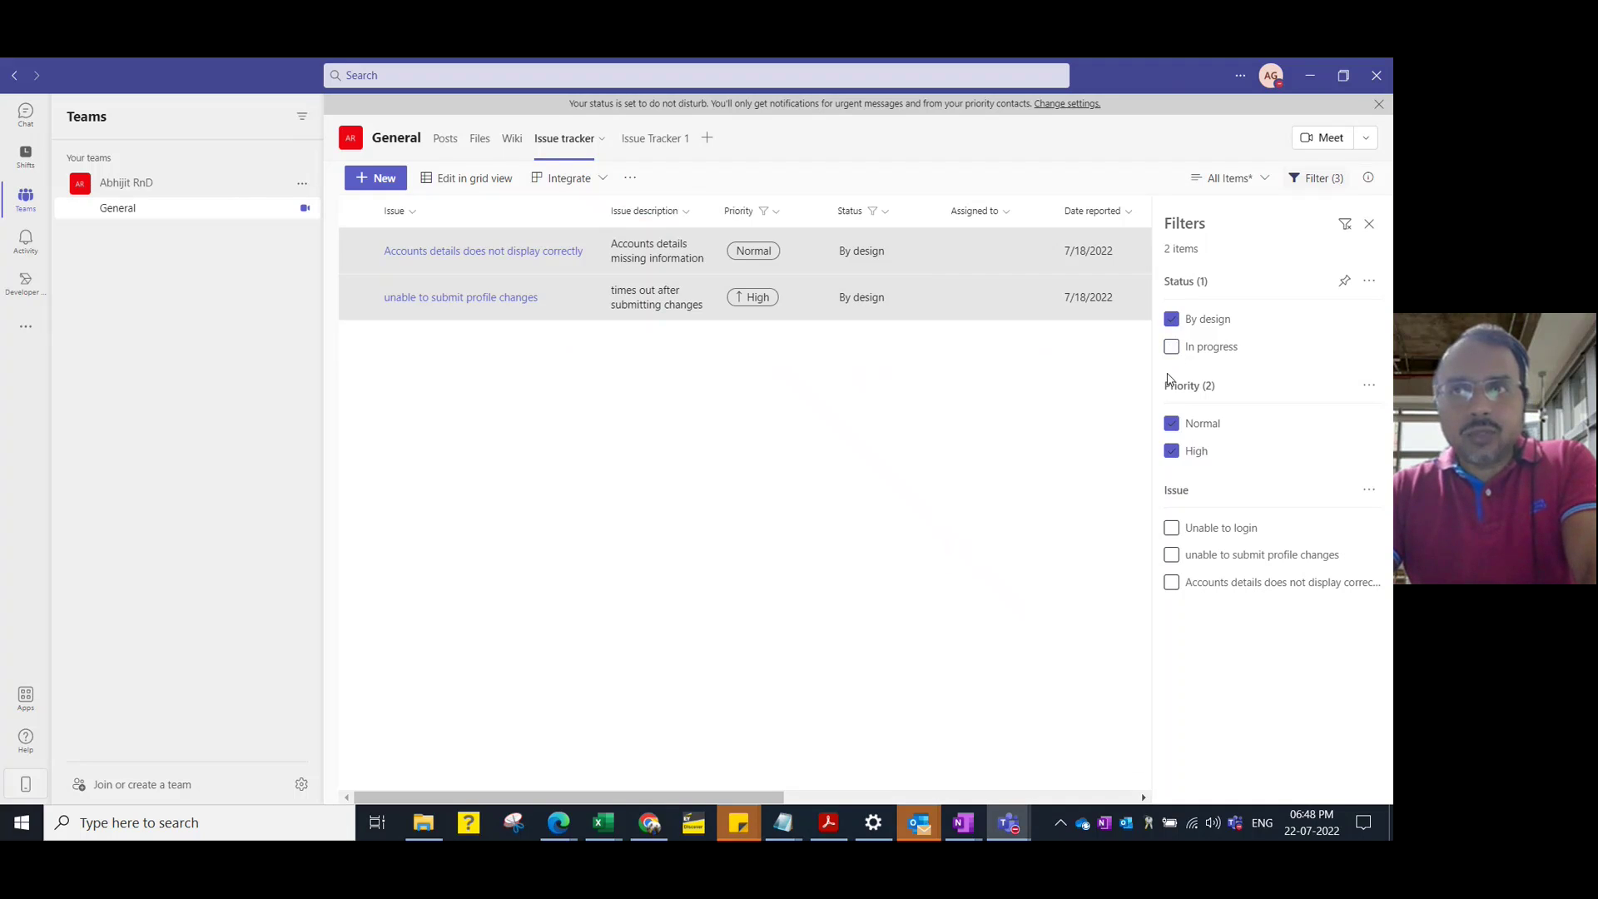
- Clear all the Status and Priority filters from the issue list and close the filters pane
{"action": "left_click", "coordinate": [1345, 225]}
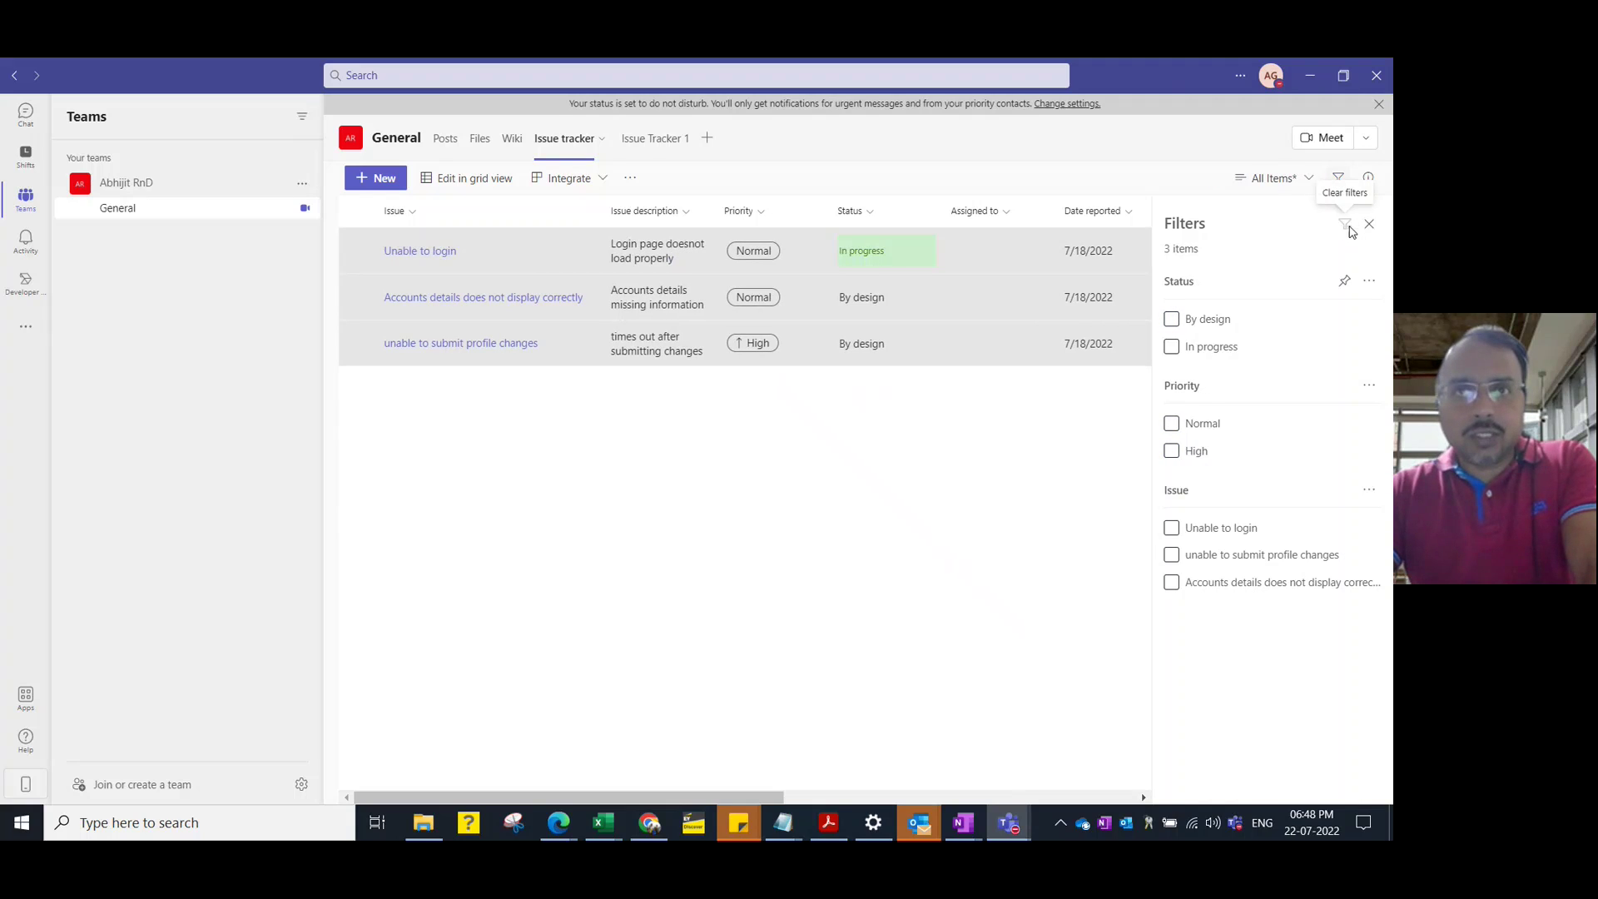
{"action": "left_click", "coordinate": [1369, 224]}
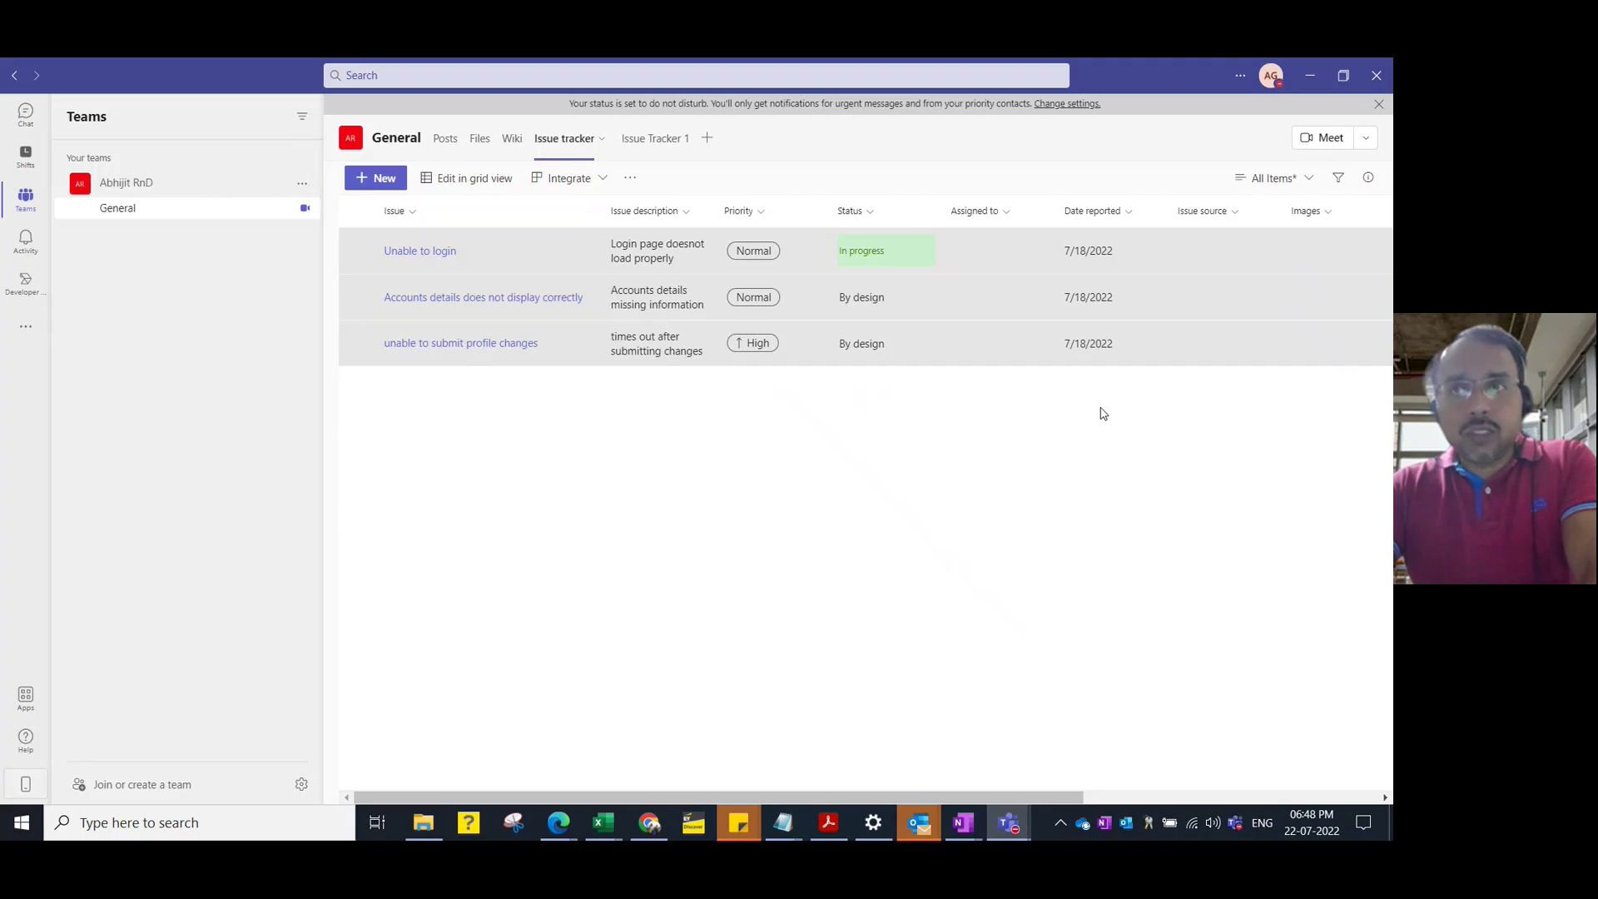
{"action": "left_click", "coordinate": [1338, 179]}
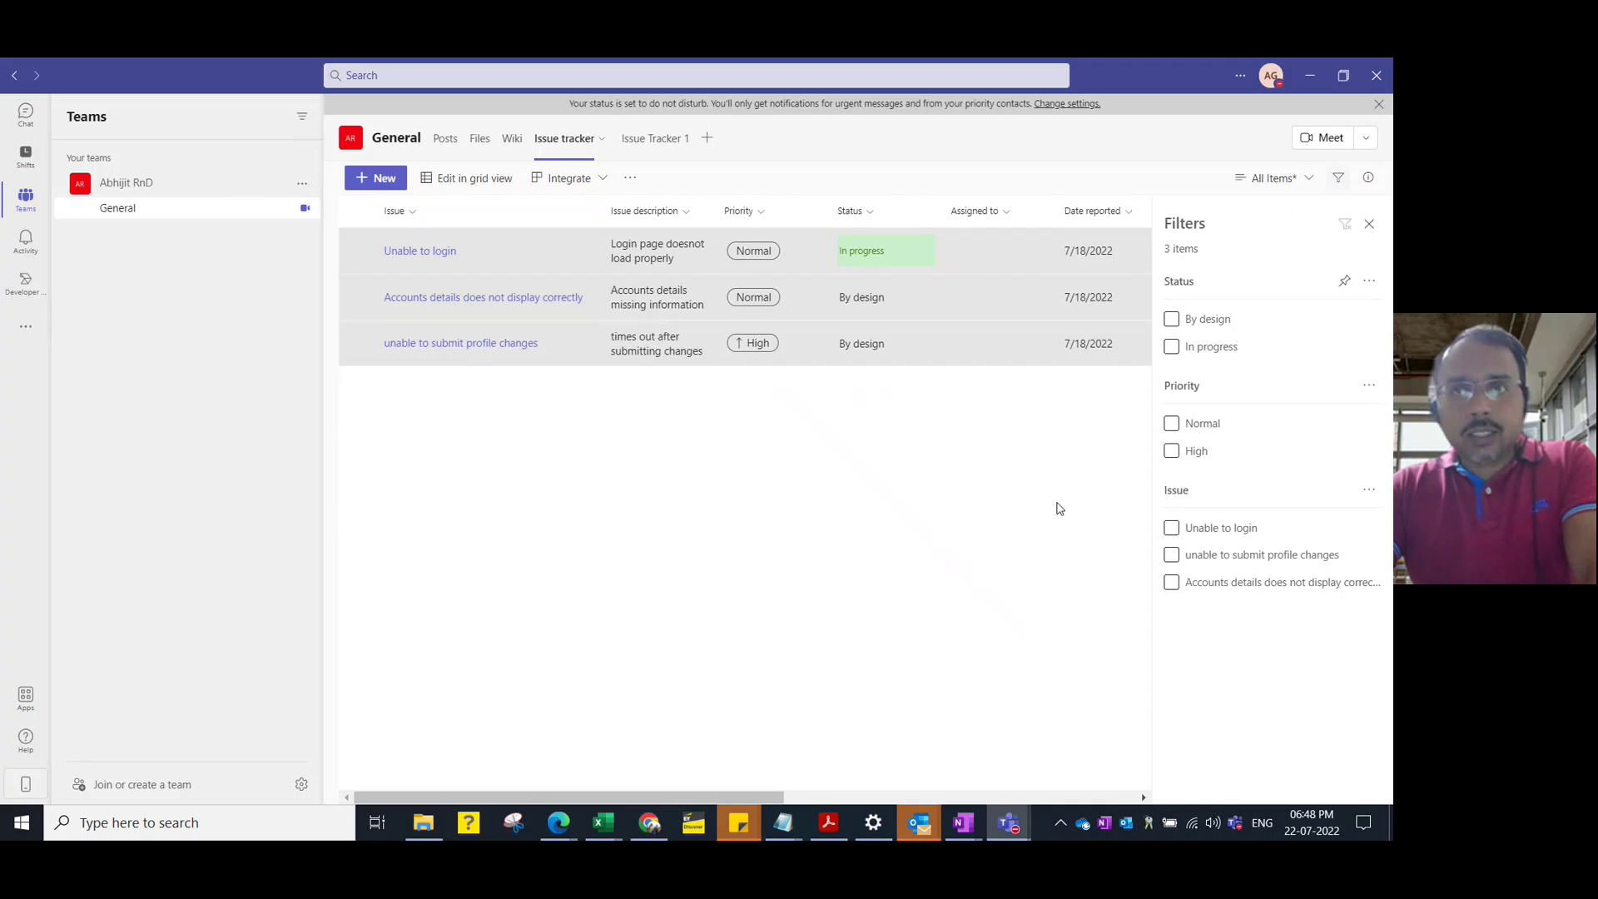
{"action": "left_click", "coordinate": [1370, 223]}
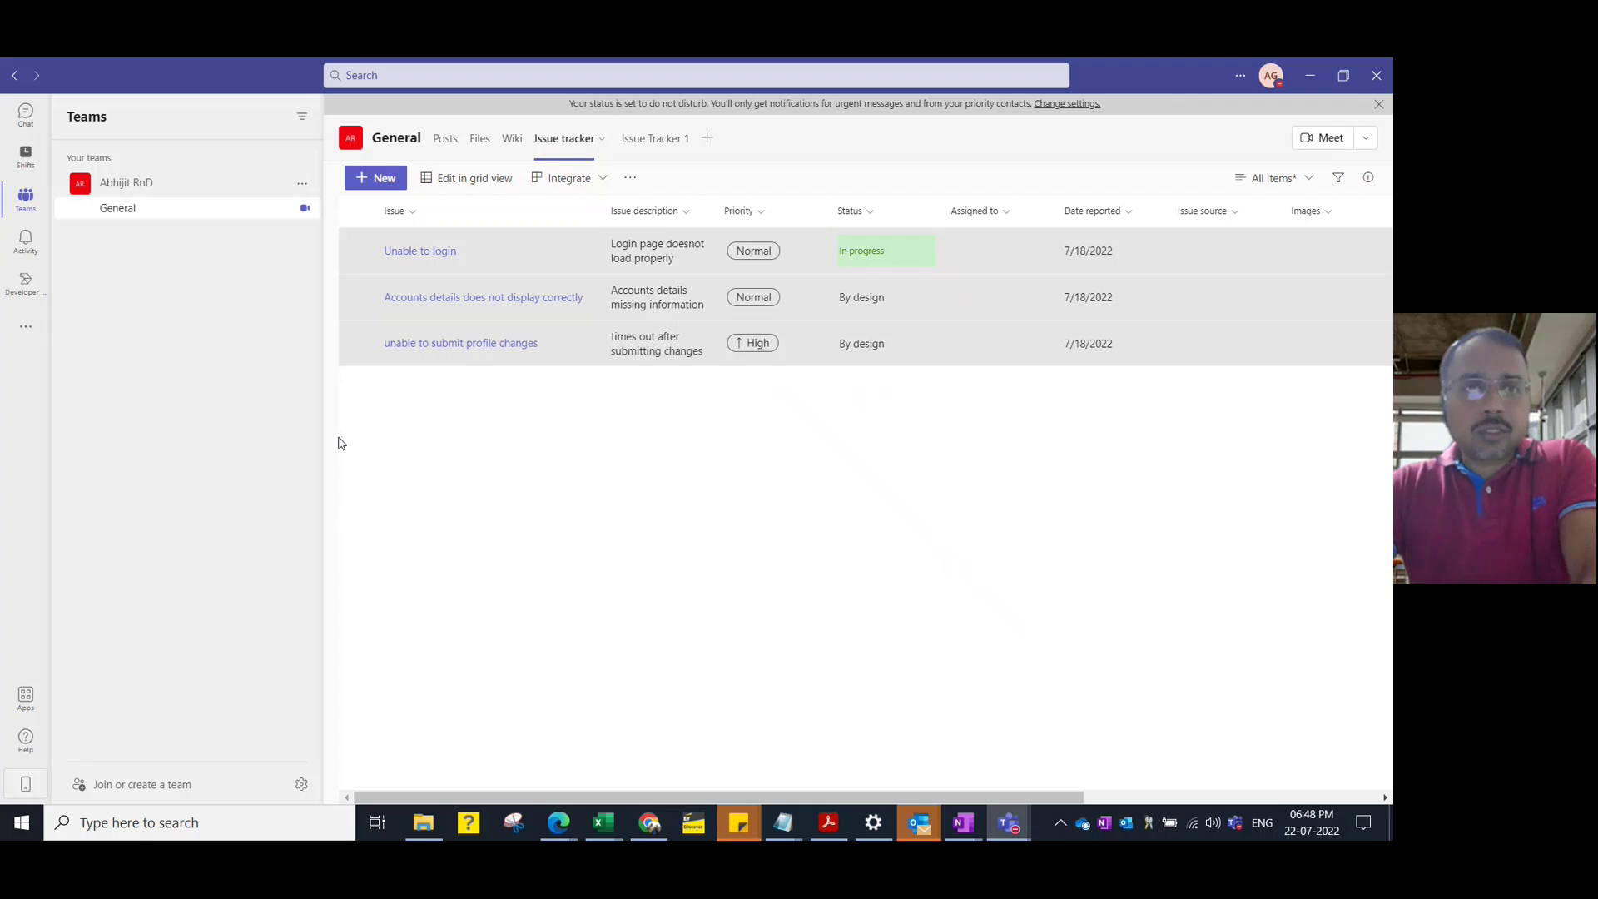
- Switch the layout of the All Items view from List to Gallery
{"action": "left_click", "coordinate": [1309, 180]}
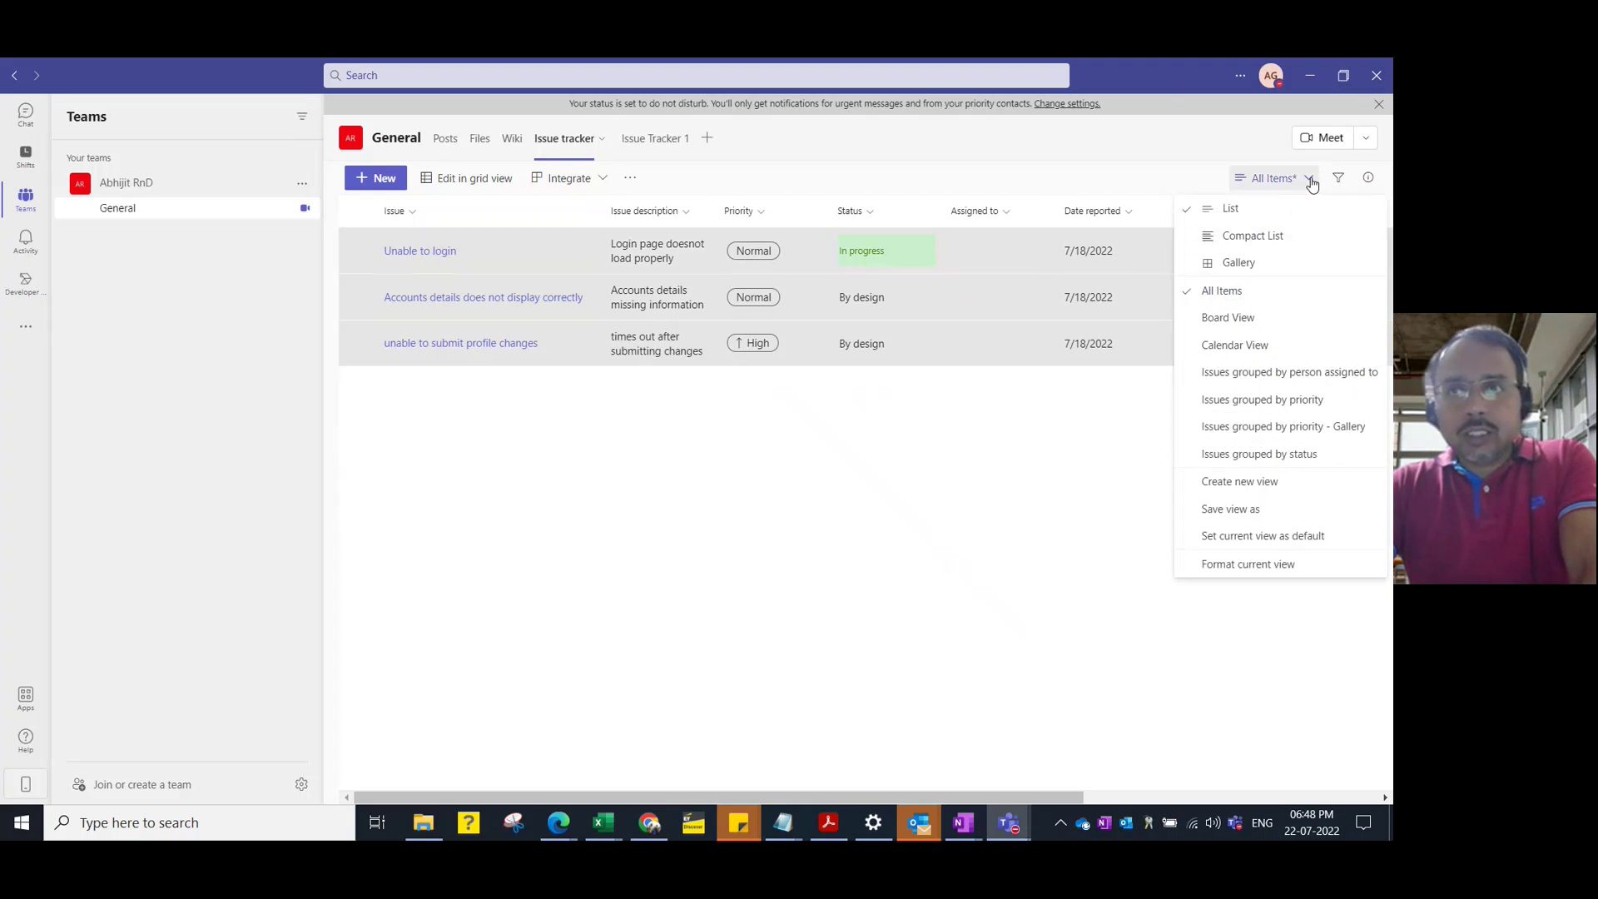
{"action": "left_click", "coordinate": [1242, 262]}
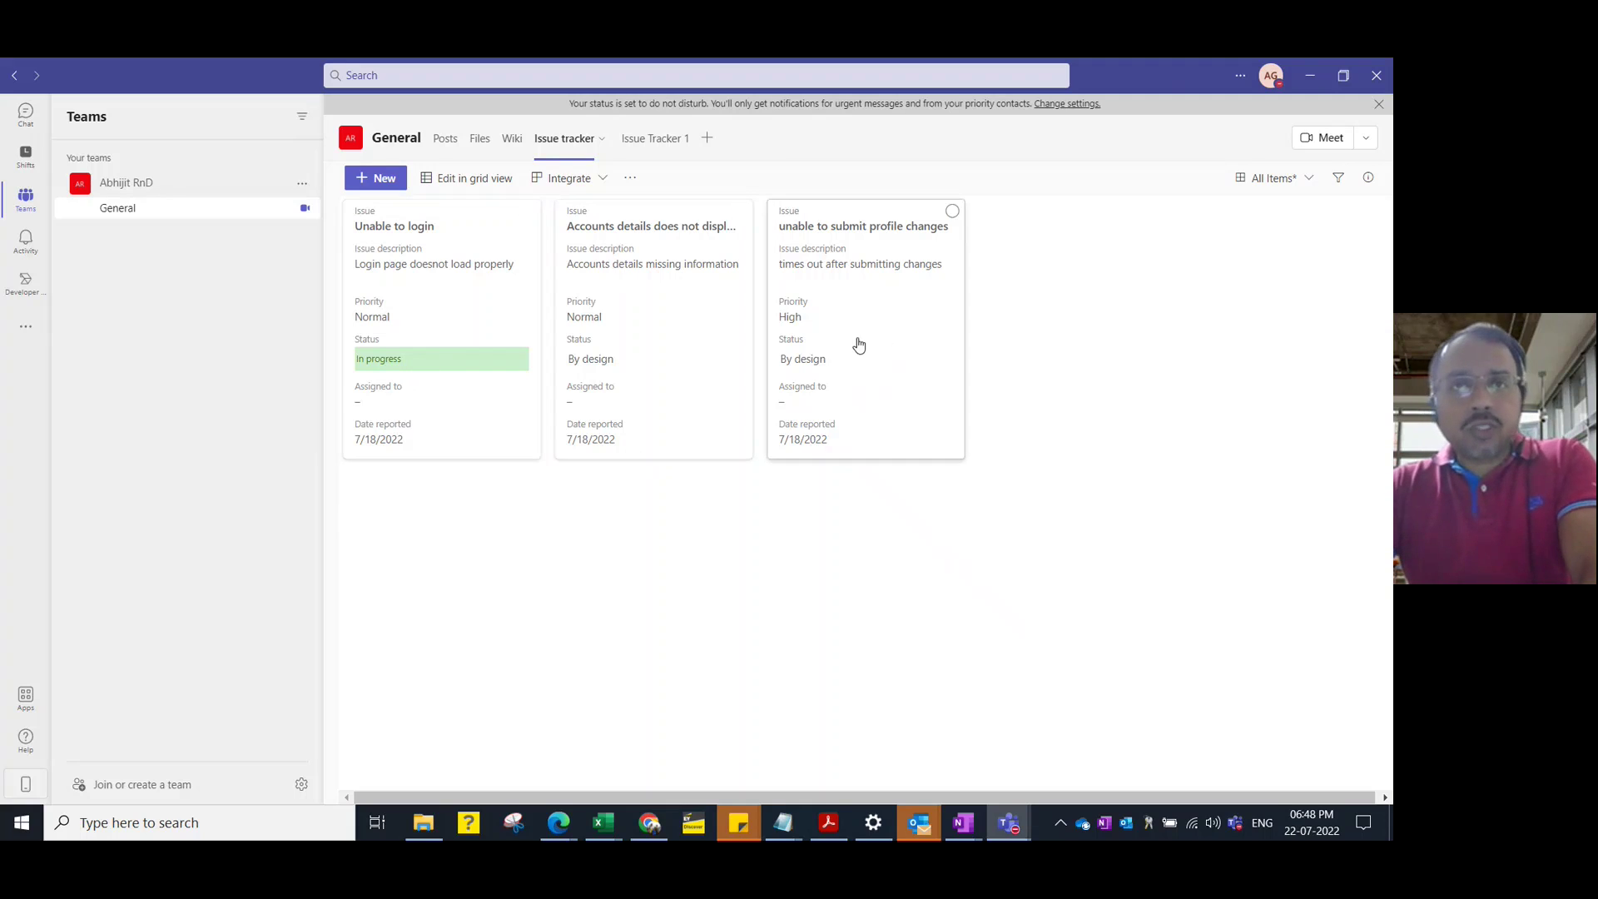
- Edit the gallery card in the Card Designer to hide Priority and show Issue source, and save the card format
{"action": "left_click", "coordinate": [1299, 184]}
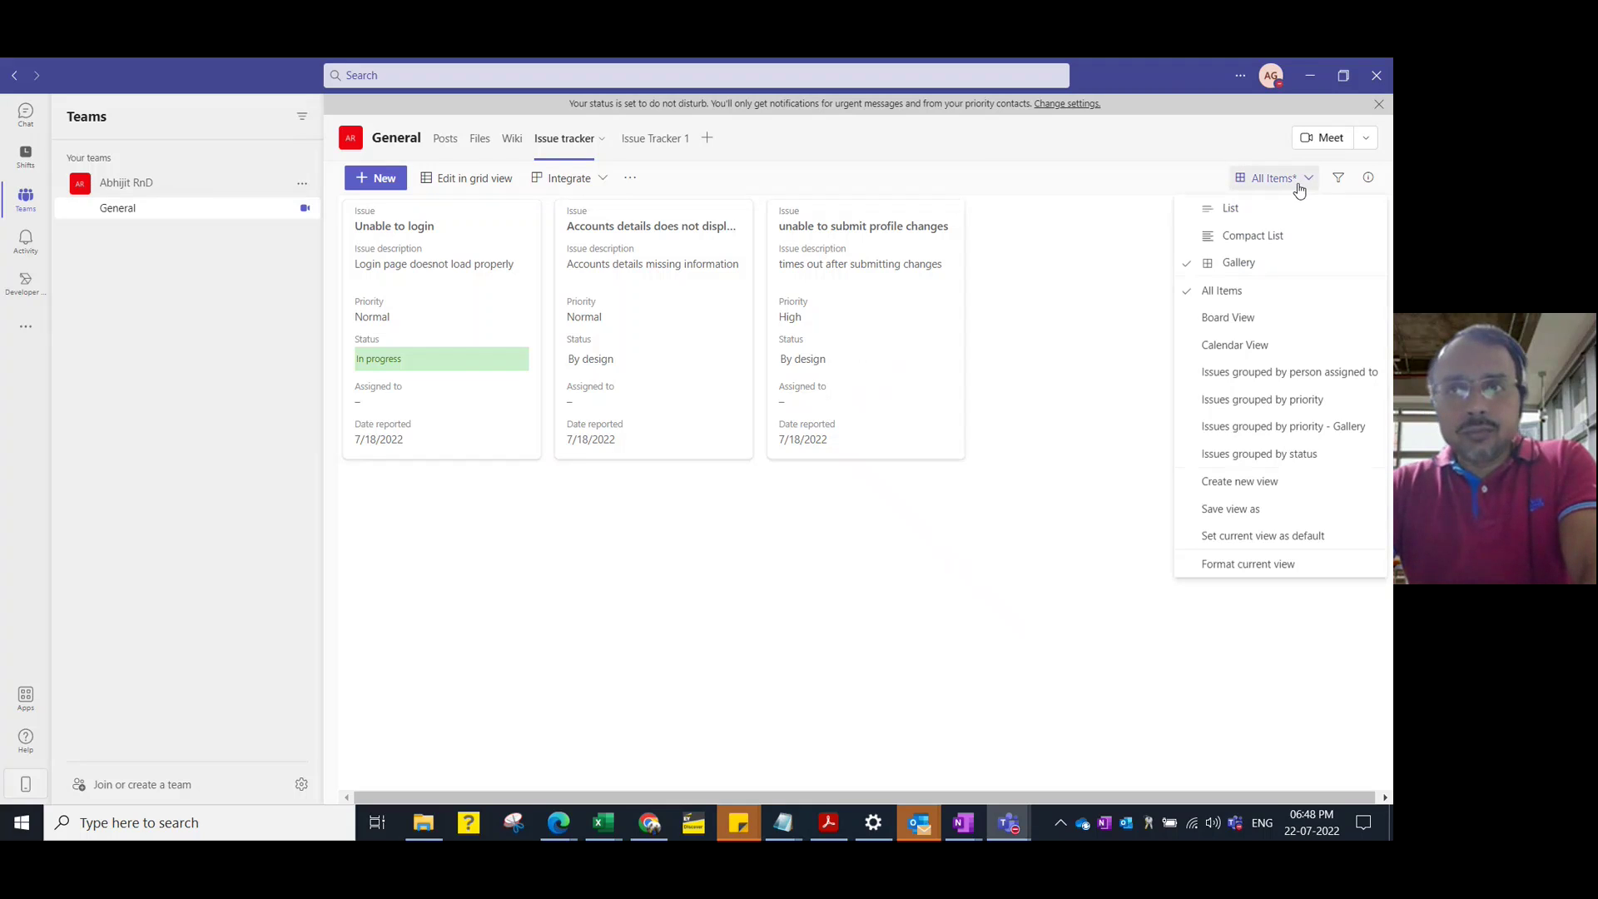
{"action": "left_click", "coordinate": [1265, 574]}
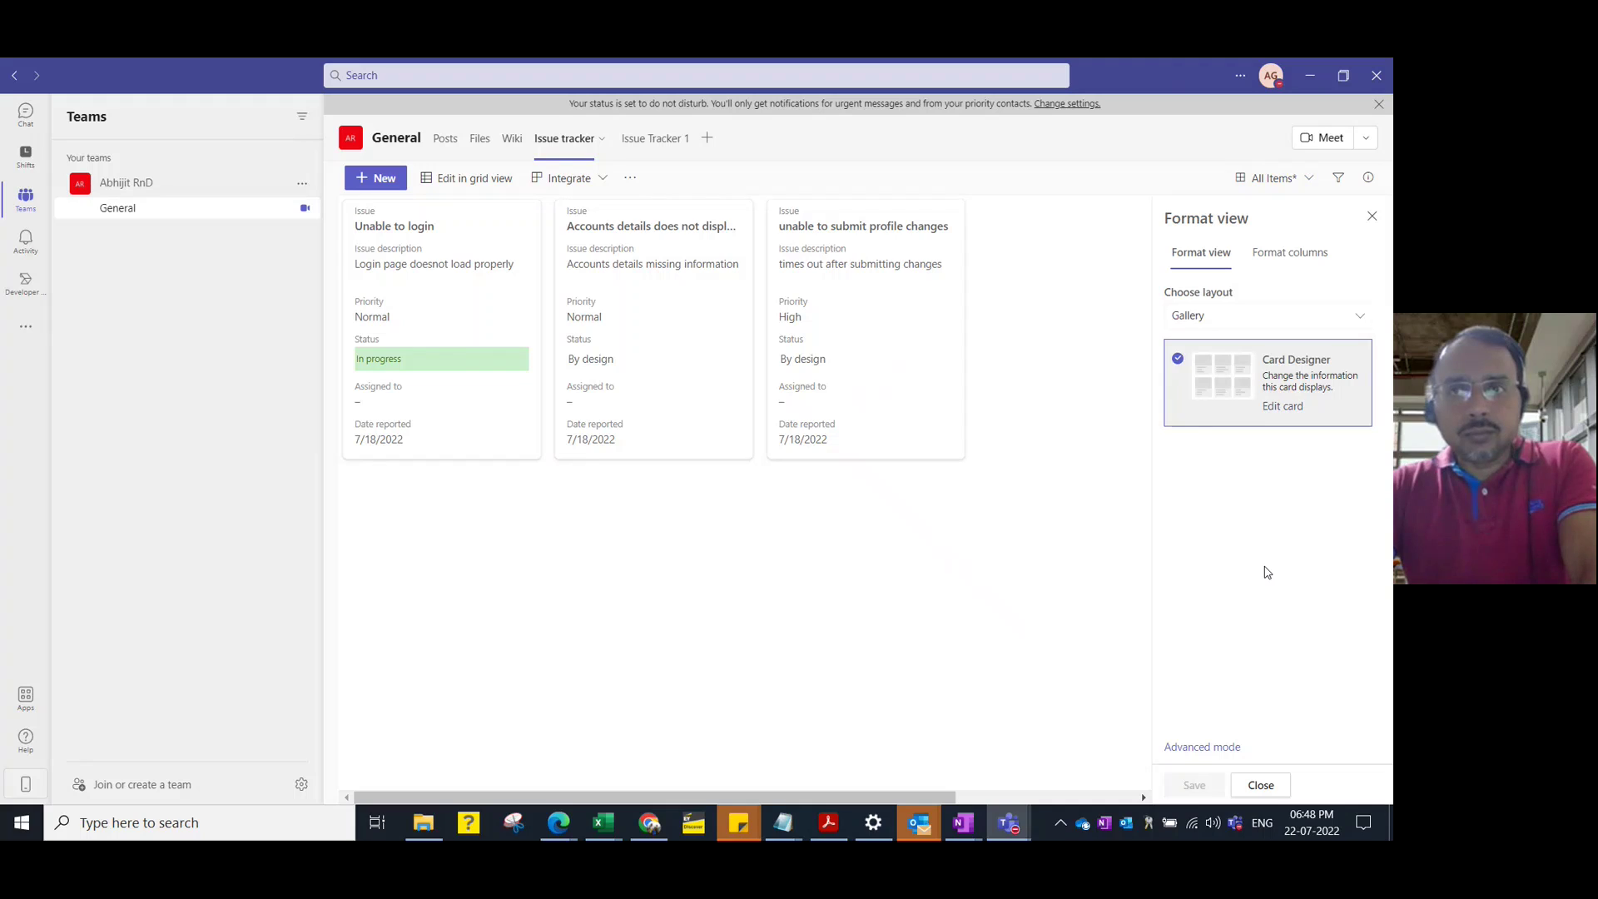
{"action": "left_click", "coordinate": [1300, 257]}
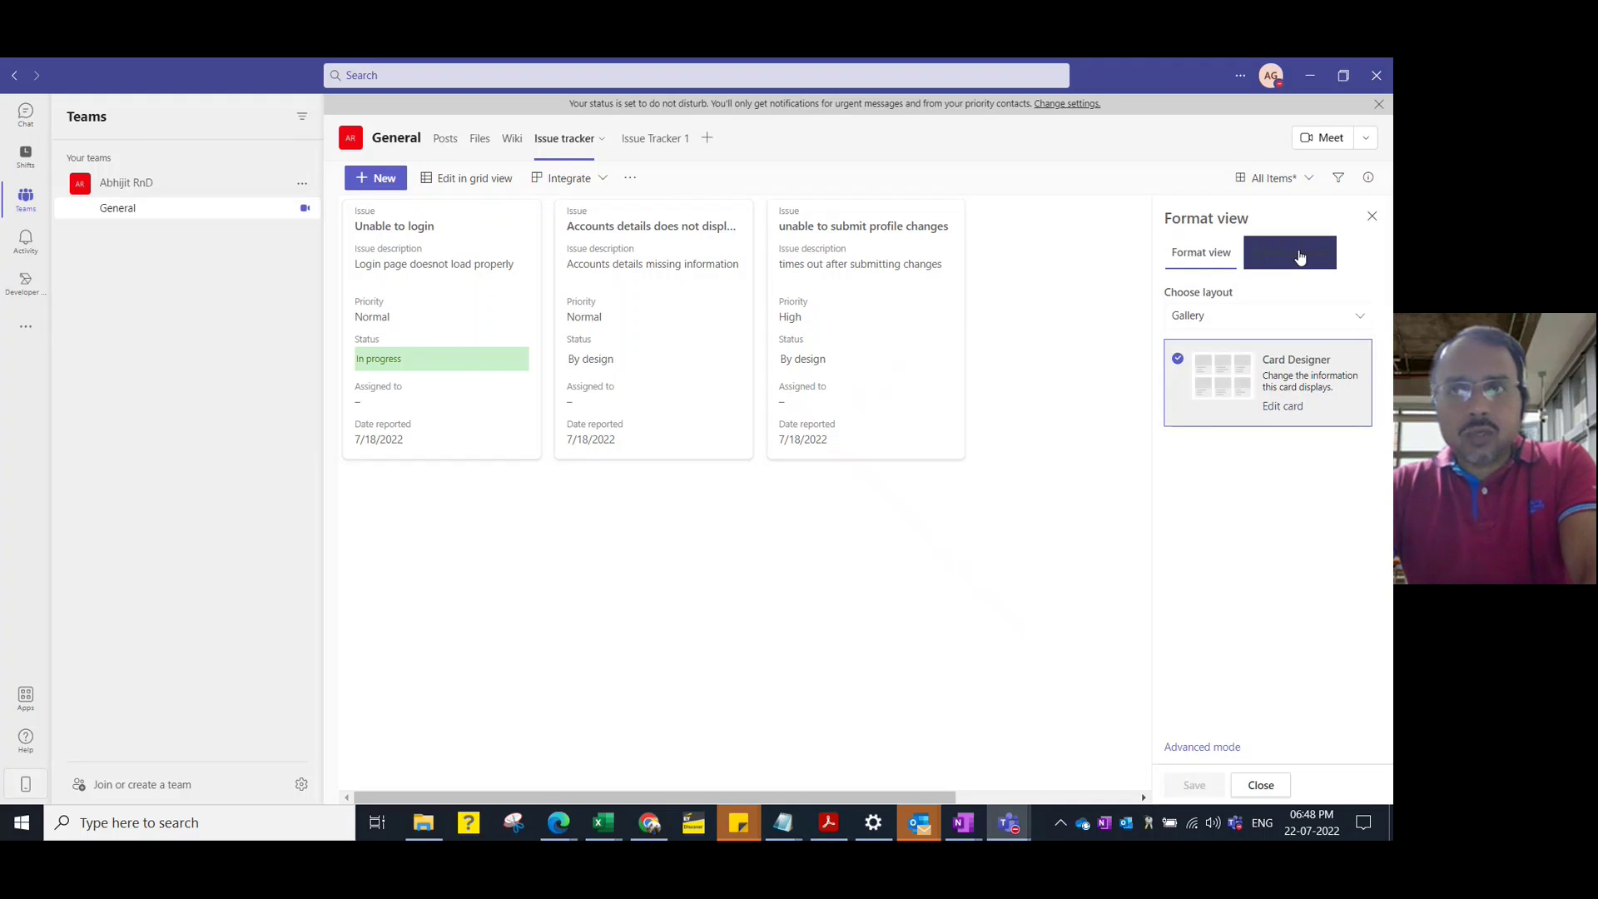
{"action": "left_click", "coordinate": [1283, 407]}
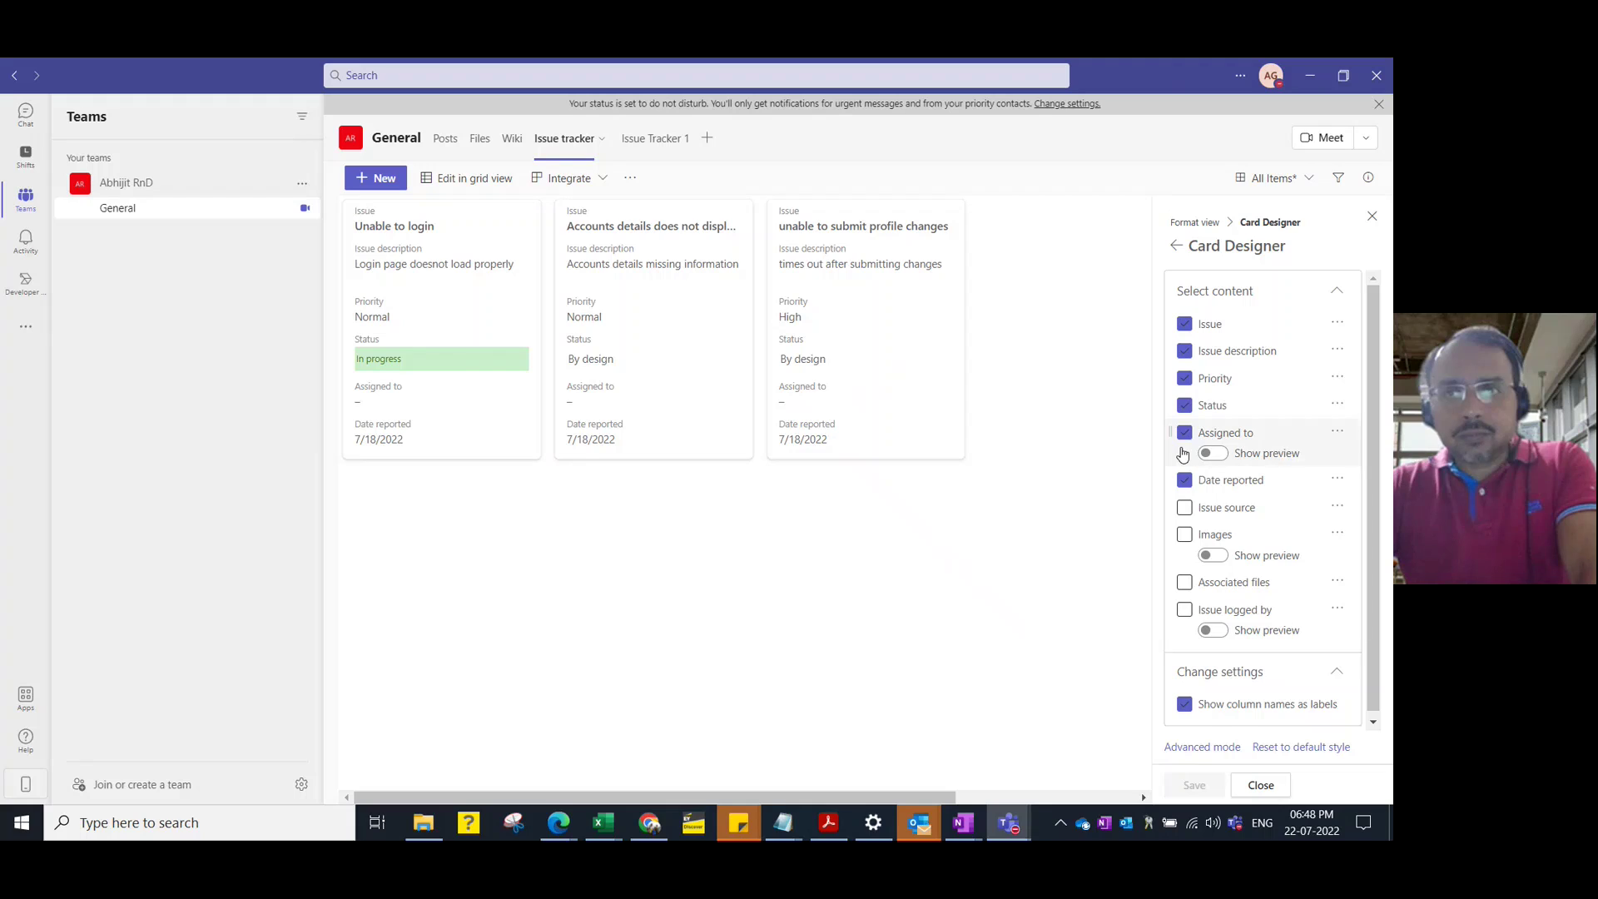
{"action": "left_click", "coordinate": [1184, 379]}
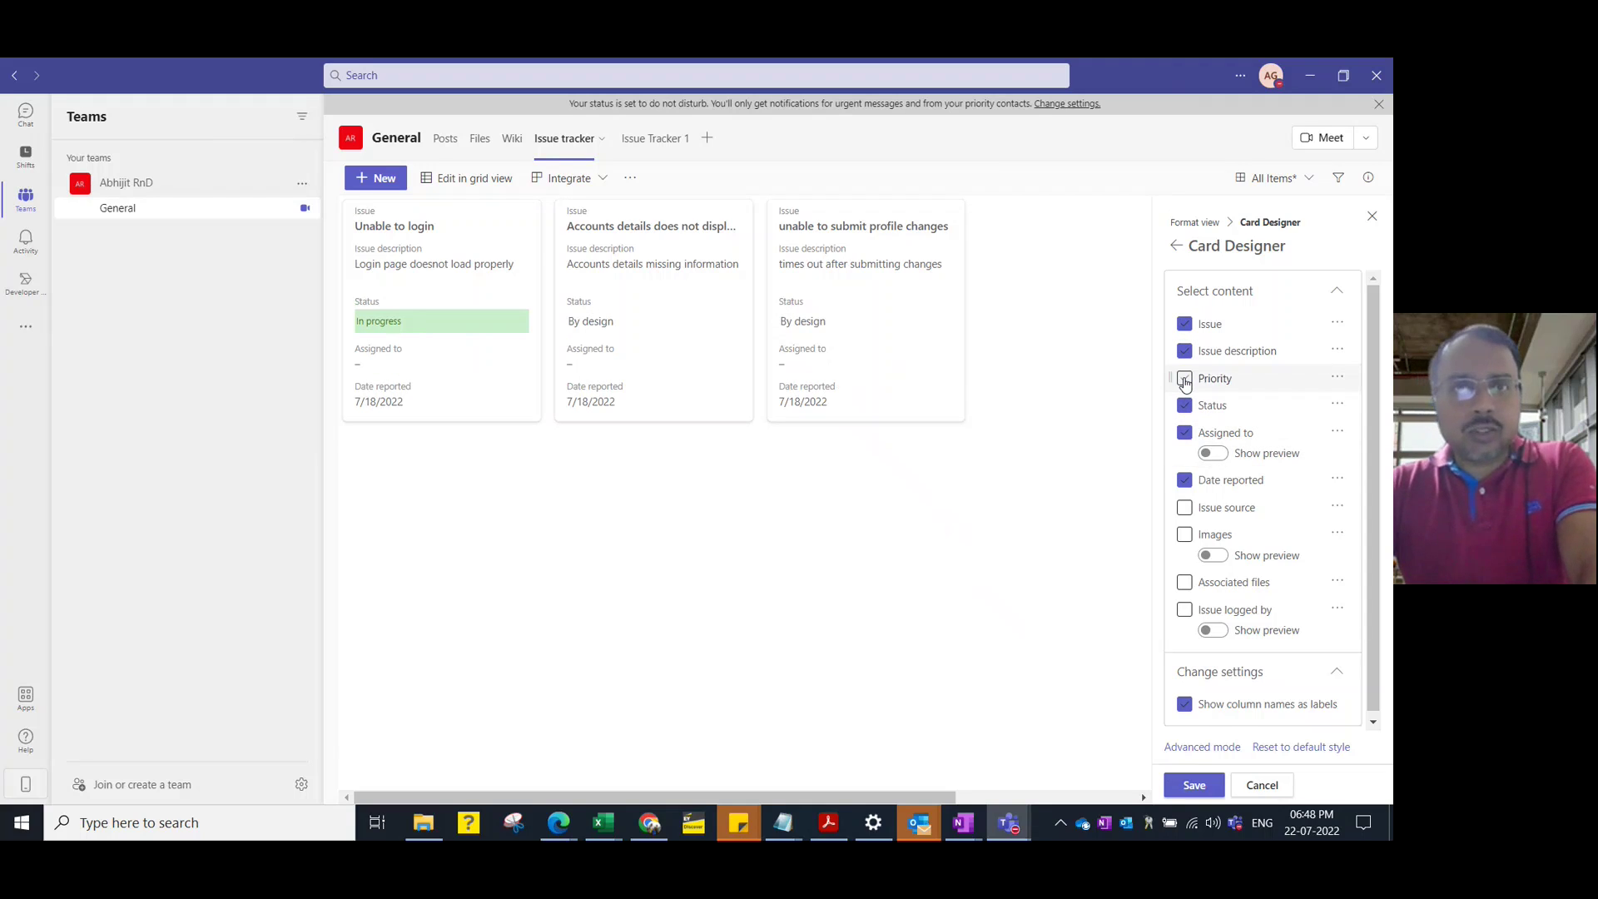
{"action": "left_click", "coordinate": [1184, 508]}
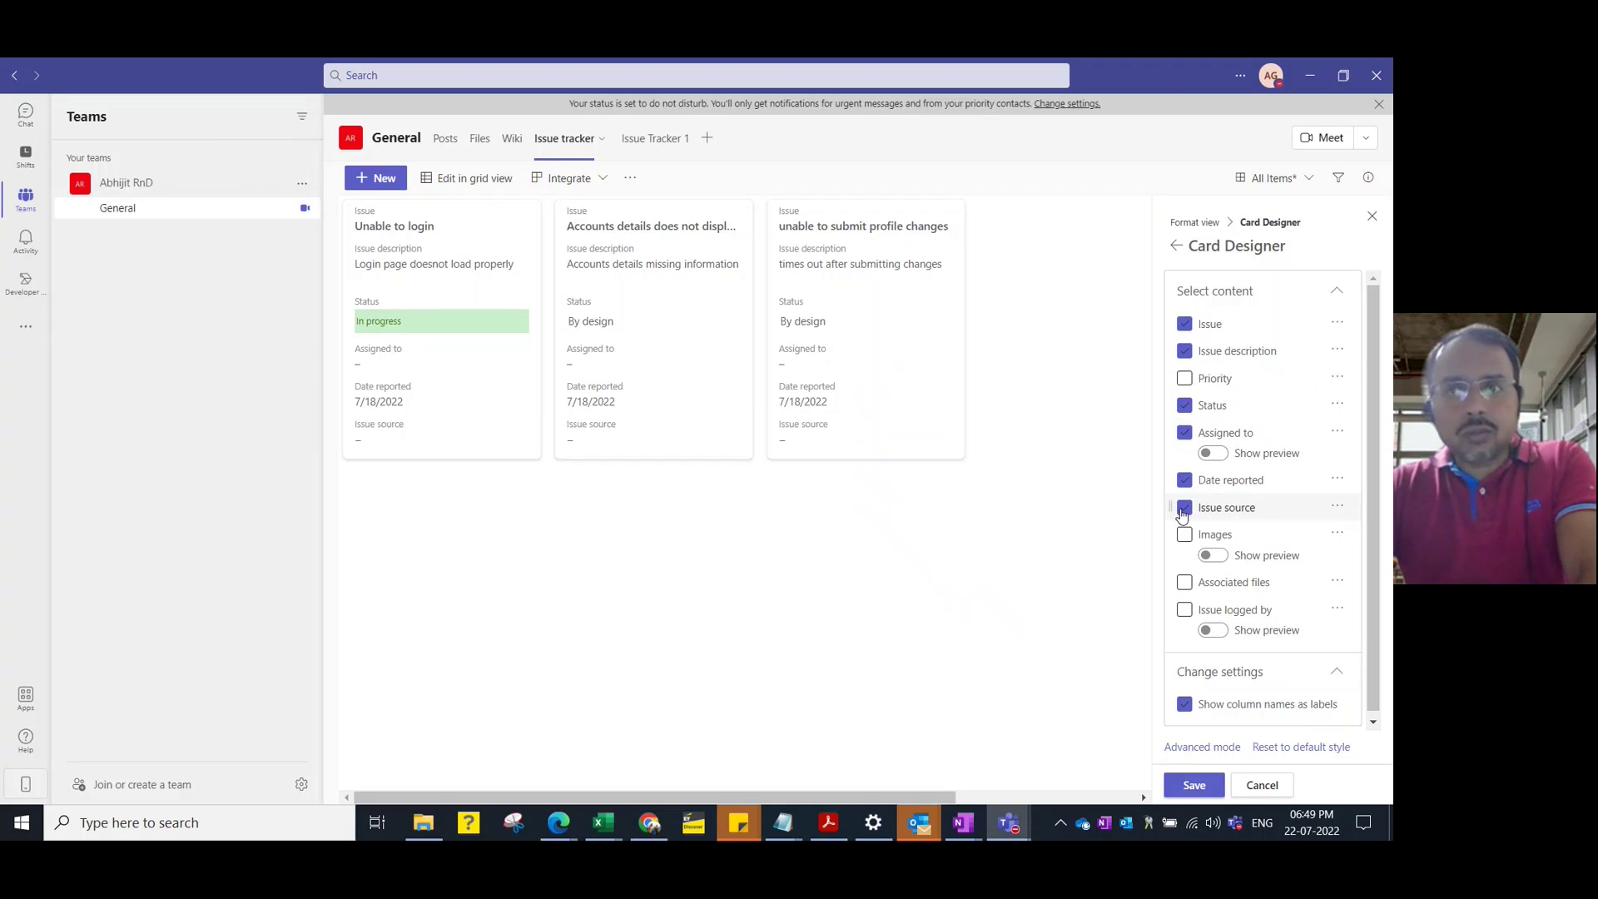
{"action": "left_click", "coordinate": [1194, 785]}
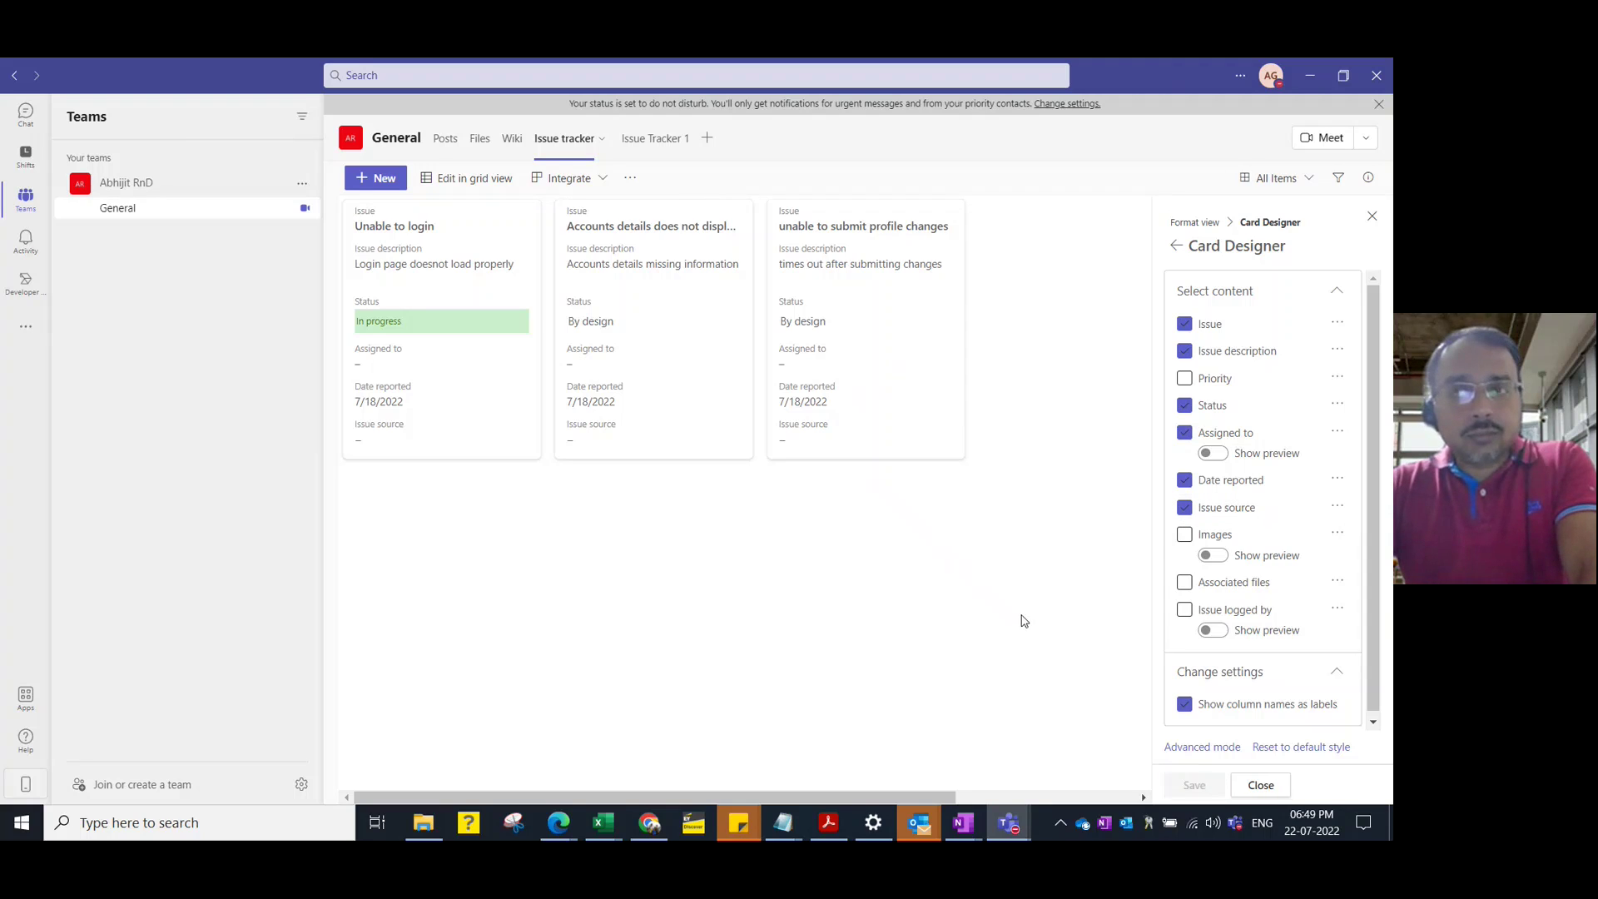
{"action": "left_click", "coordinate": [1305, 178]}
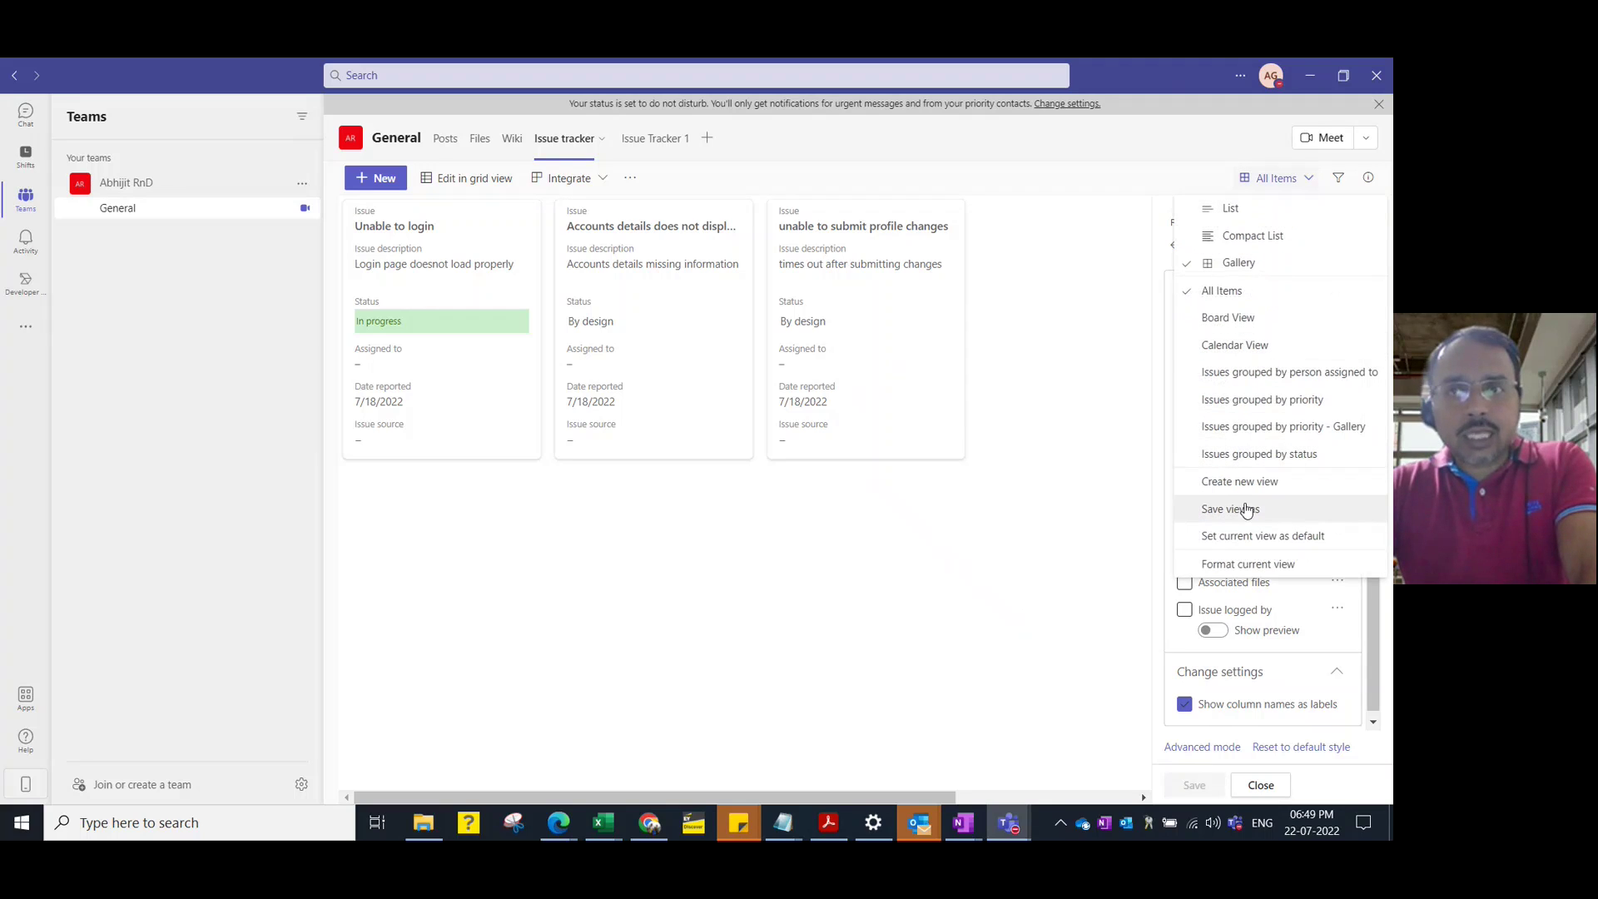
{"action": "left_click", "coordinate": [1230, 510]}
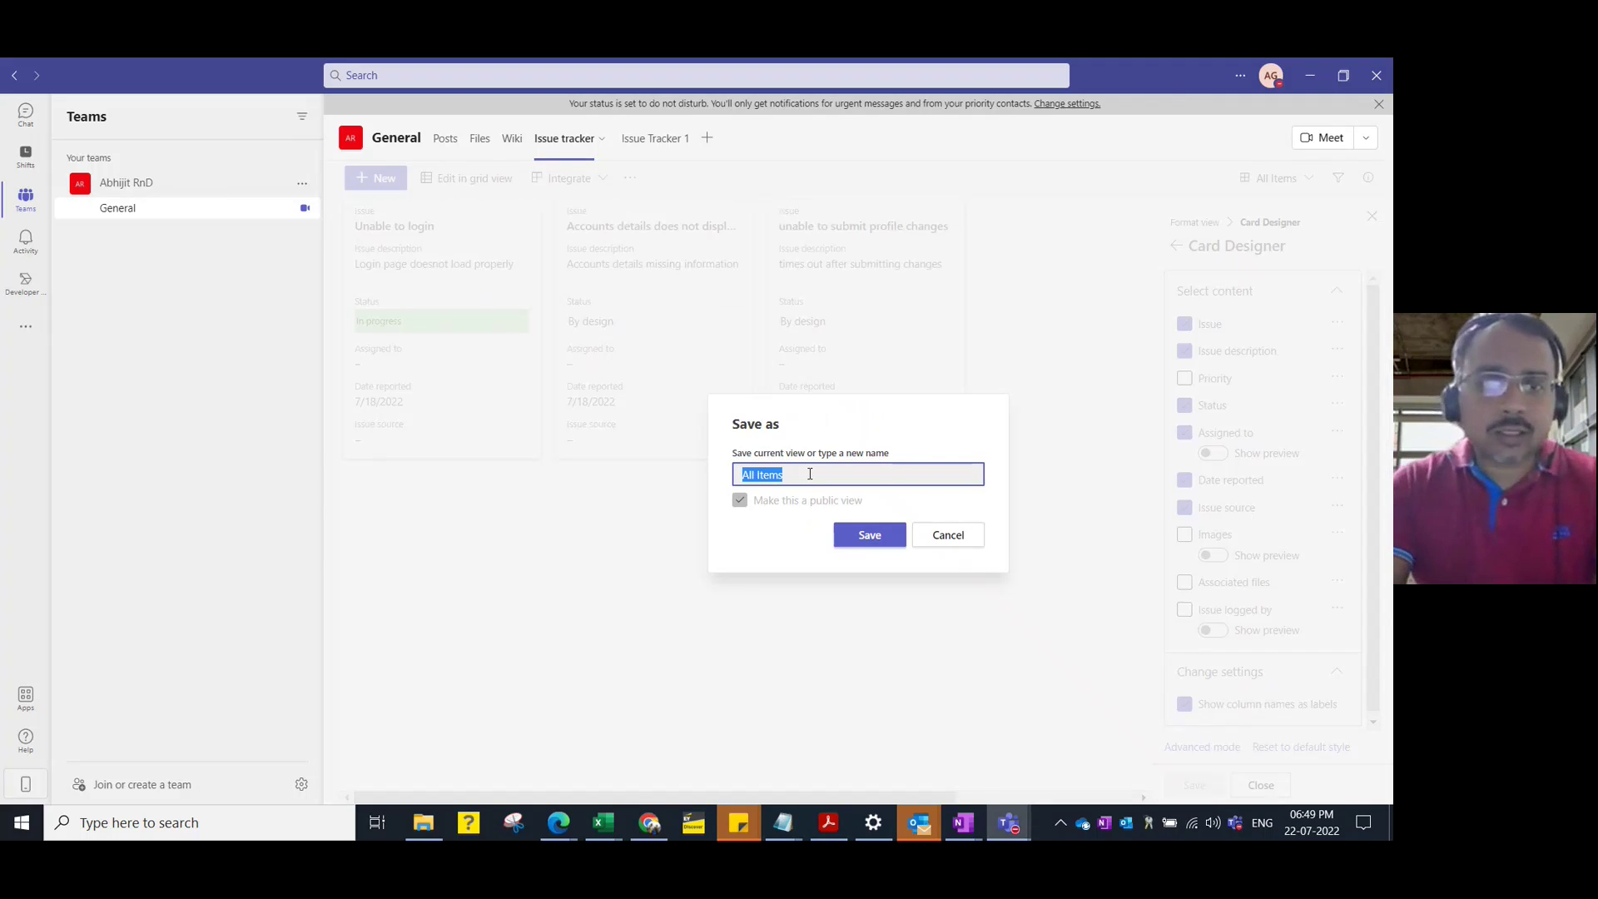
{"action": "type", "text": "Gall"}
{"action": "key", "text": "BackSpace"}
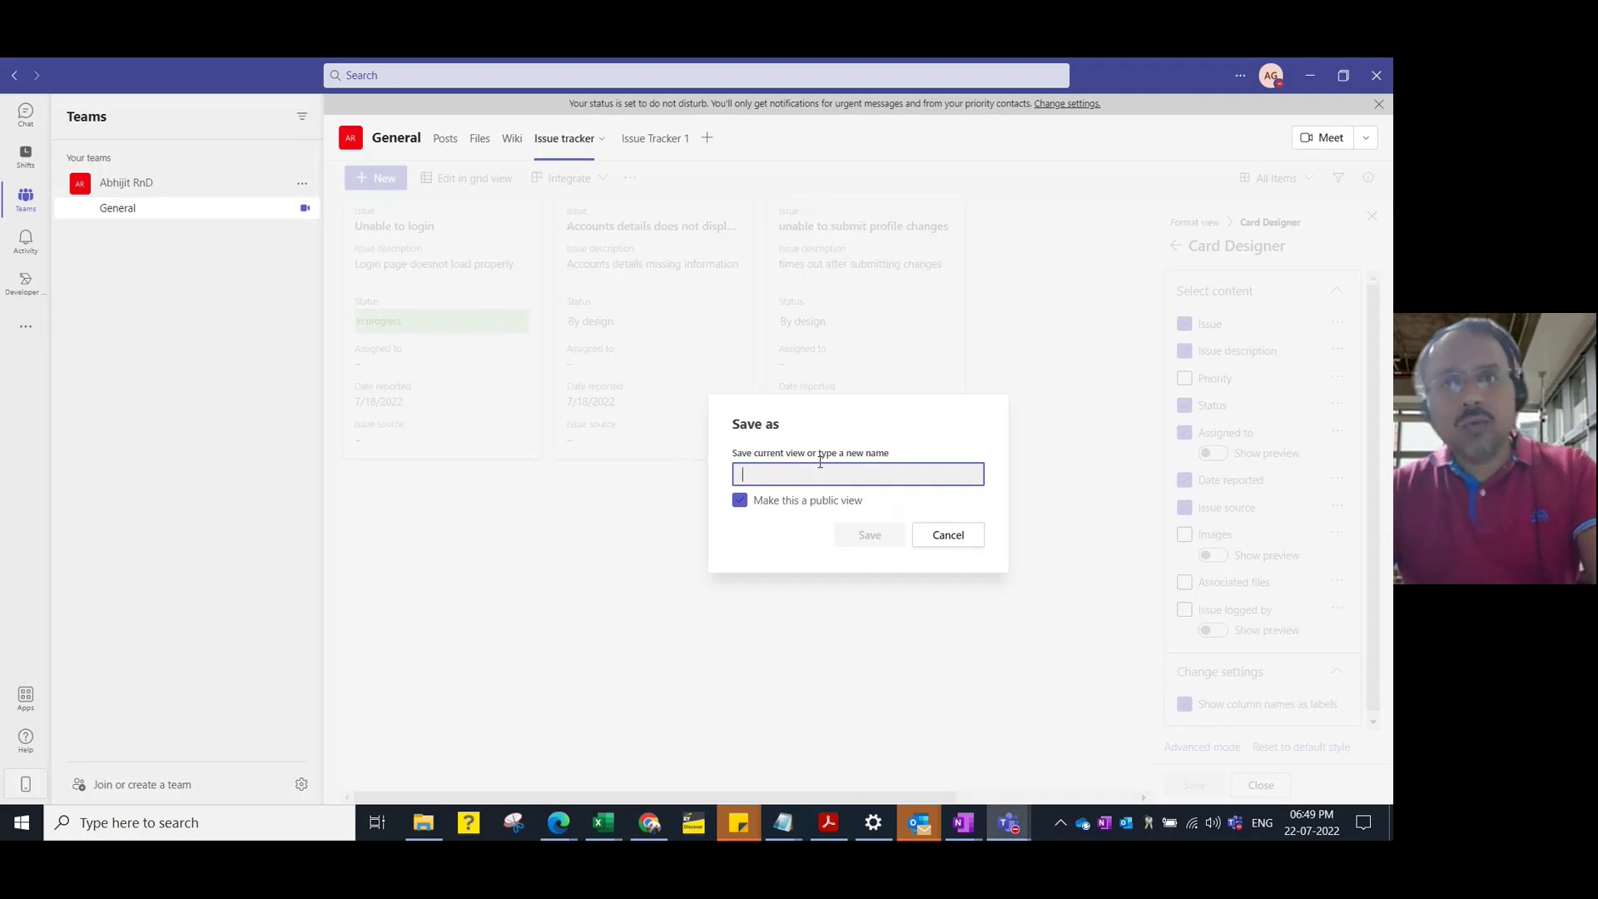
{"action": "left_click", "coordinate": [938, 537]}
- Close the Card Designer and show the Issues grouped by status view in the Gallery layout
{"action": "left_click", "coordinate": [1374, 220]}
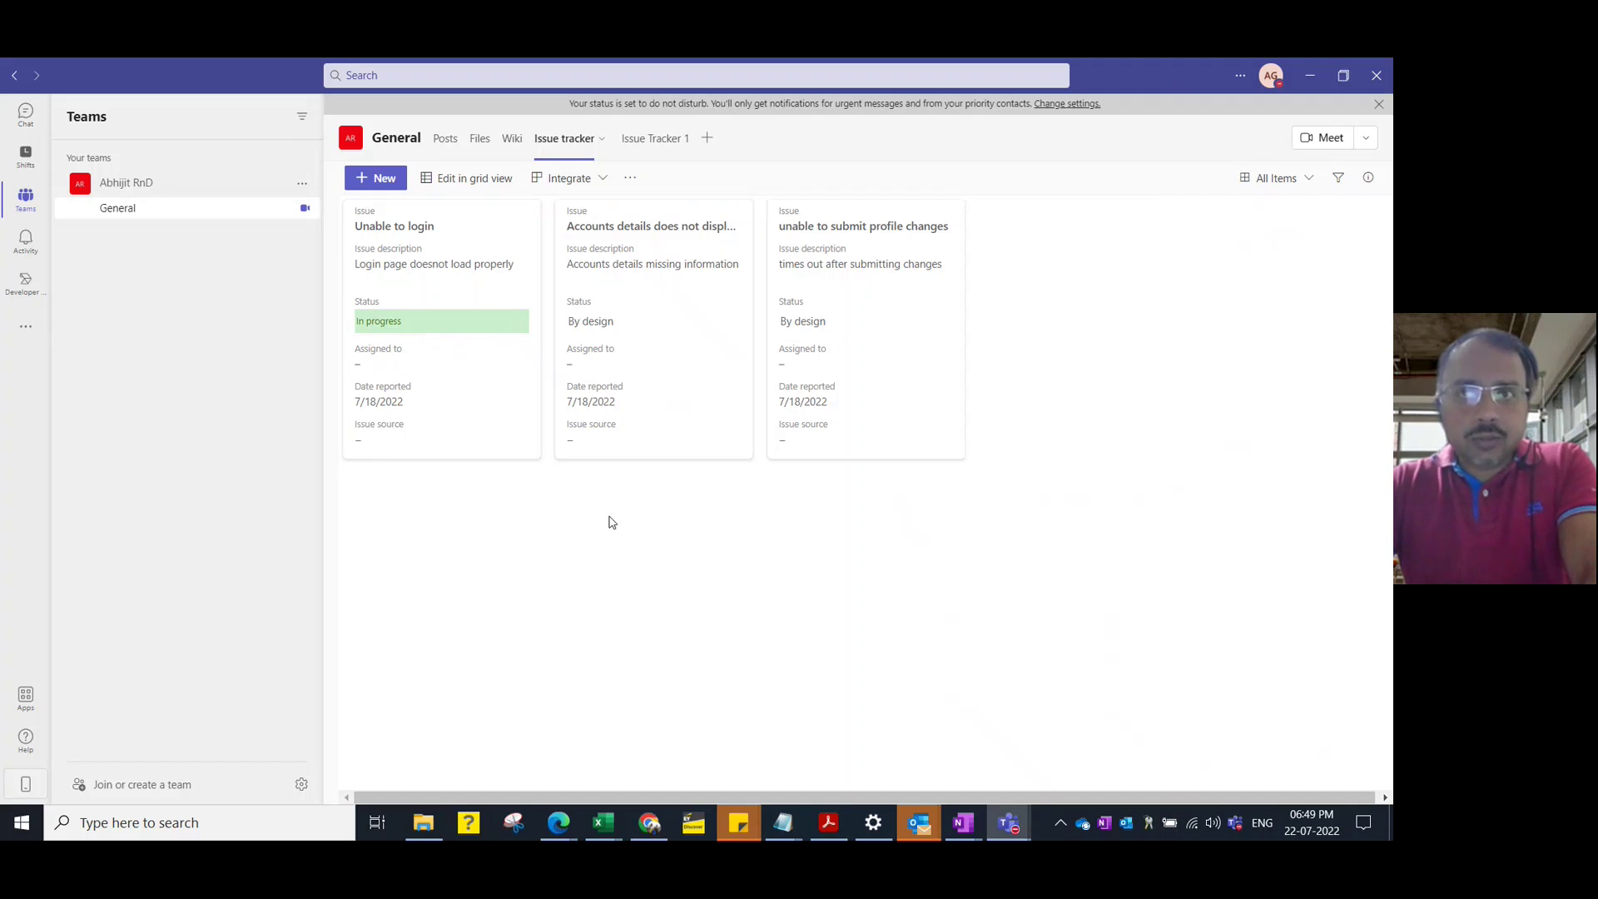
{"action": "left_click", "coordinate": [1305, 182]}
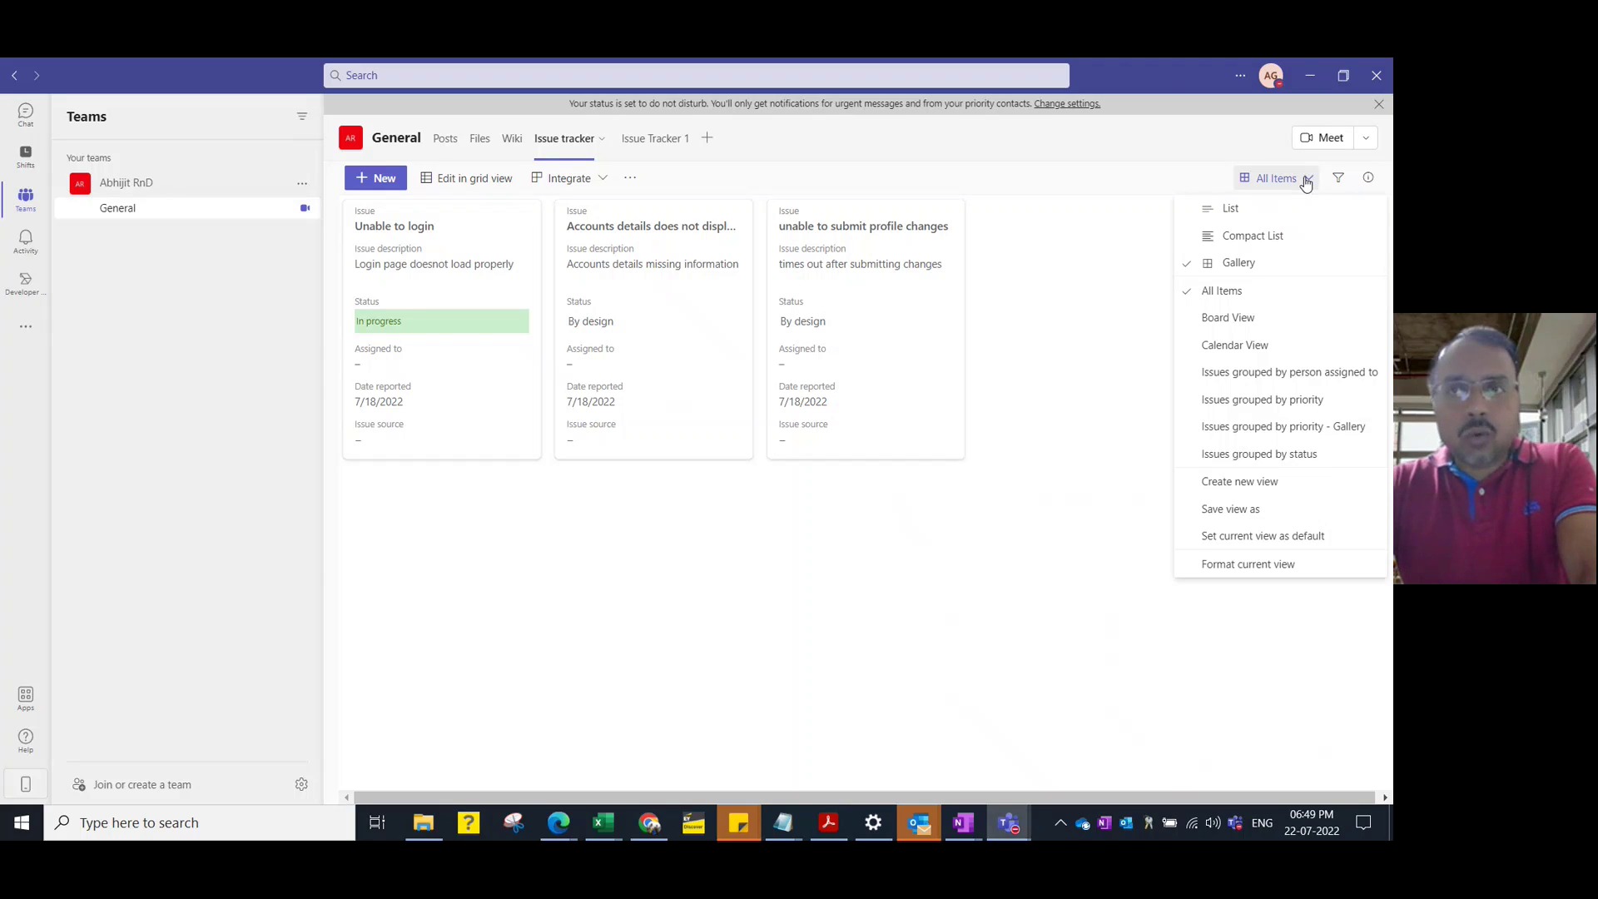
{"action": "left_click", "coordinate": [1262, 464]}
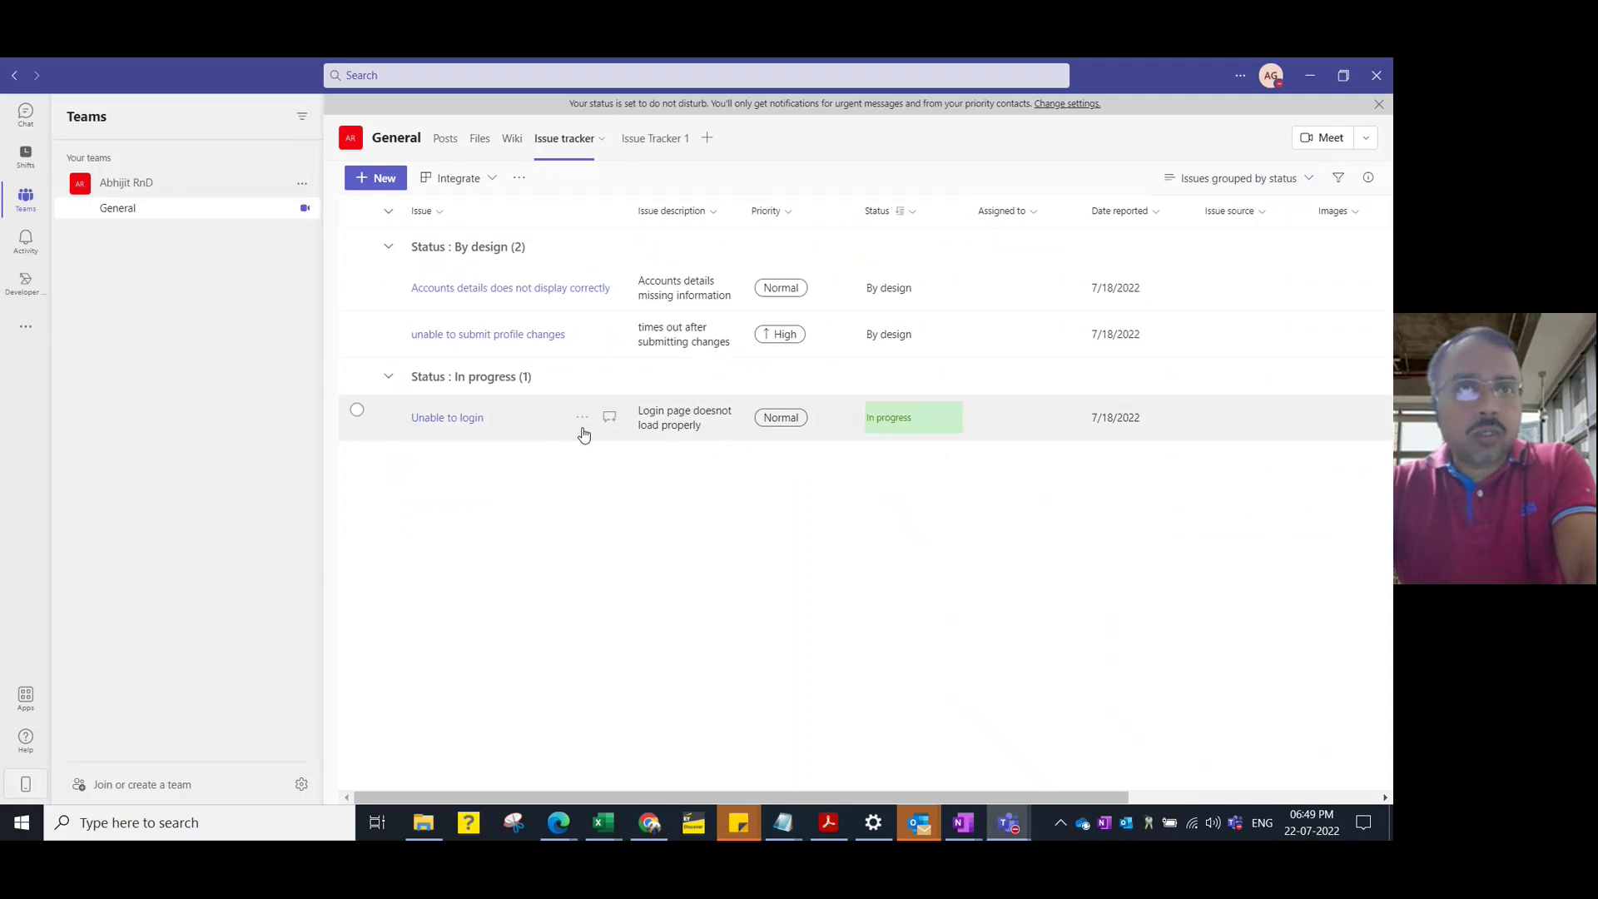
{"action": "left_click", "coordinate": [1306, 186]}
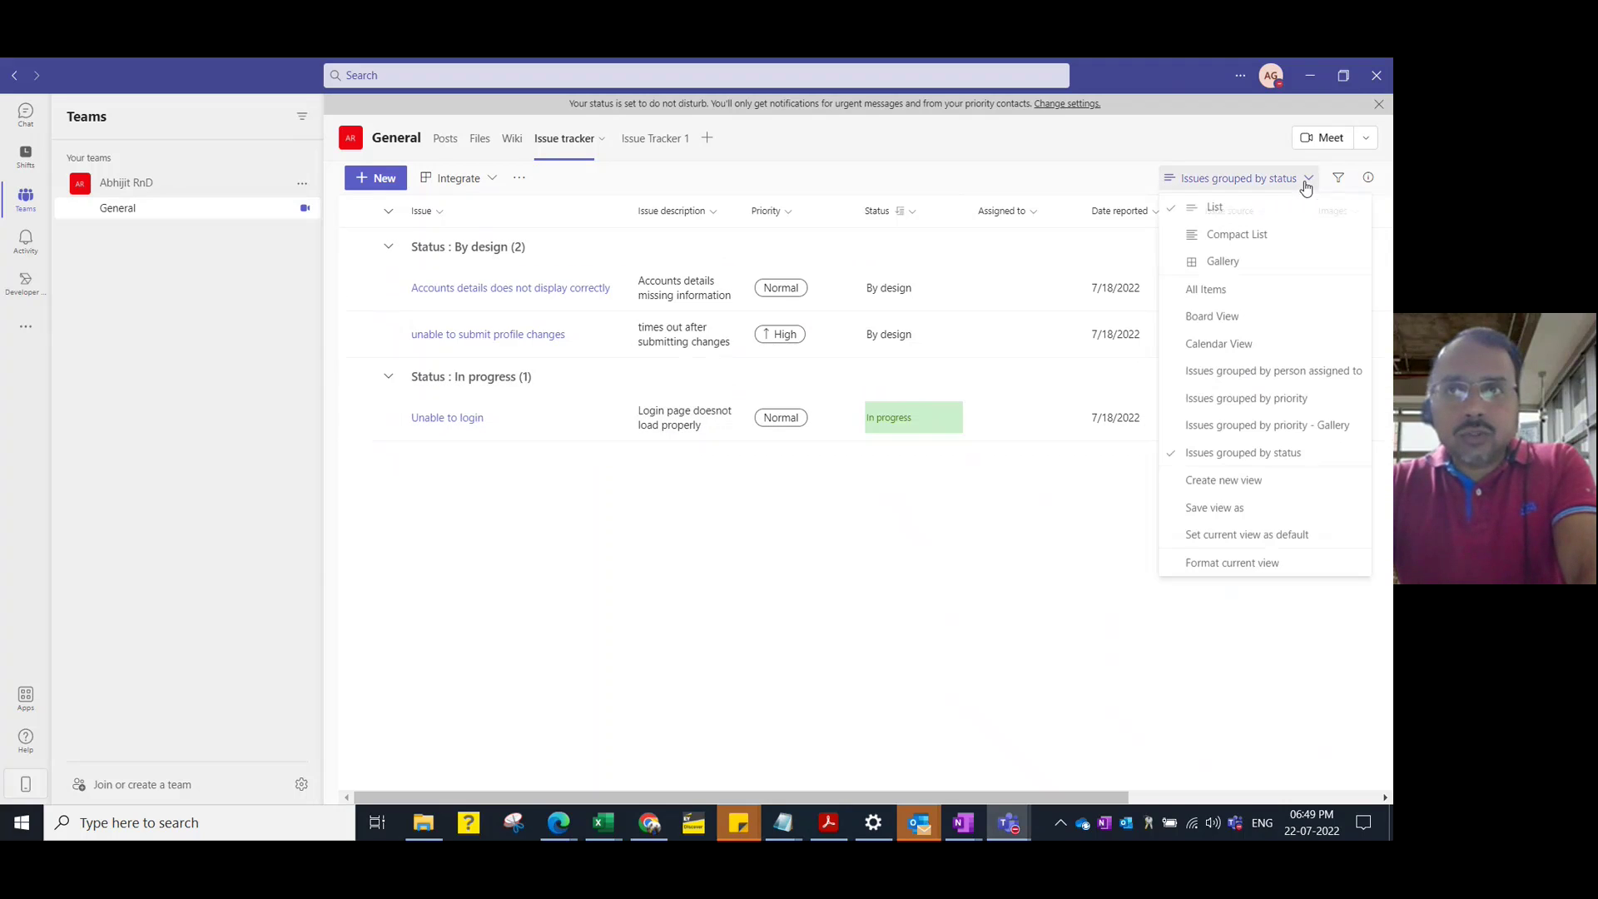
{"action": "left_click", "coordinate": [1252, 266]}
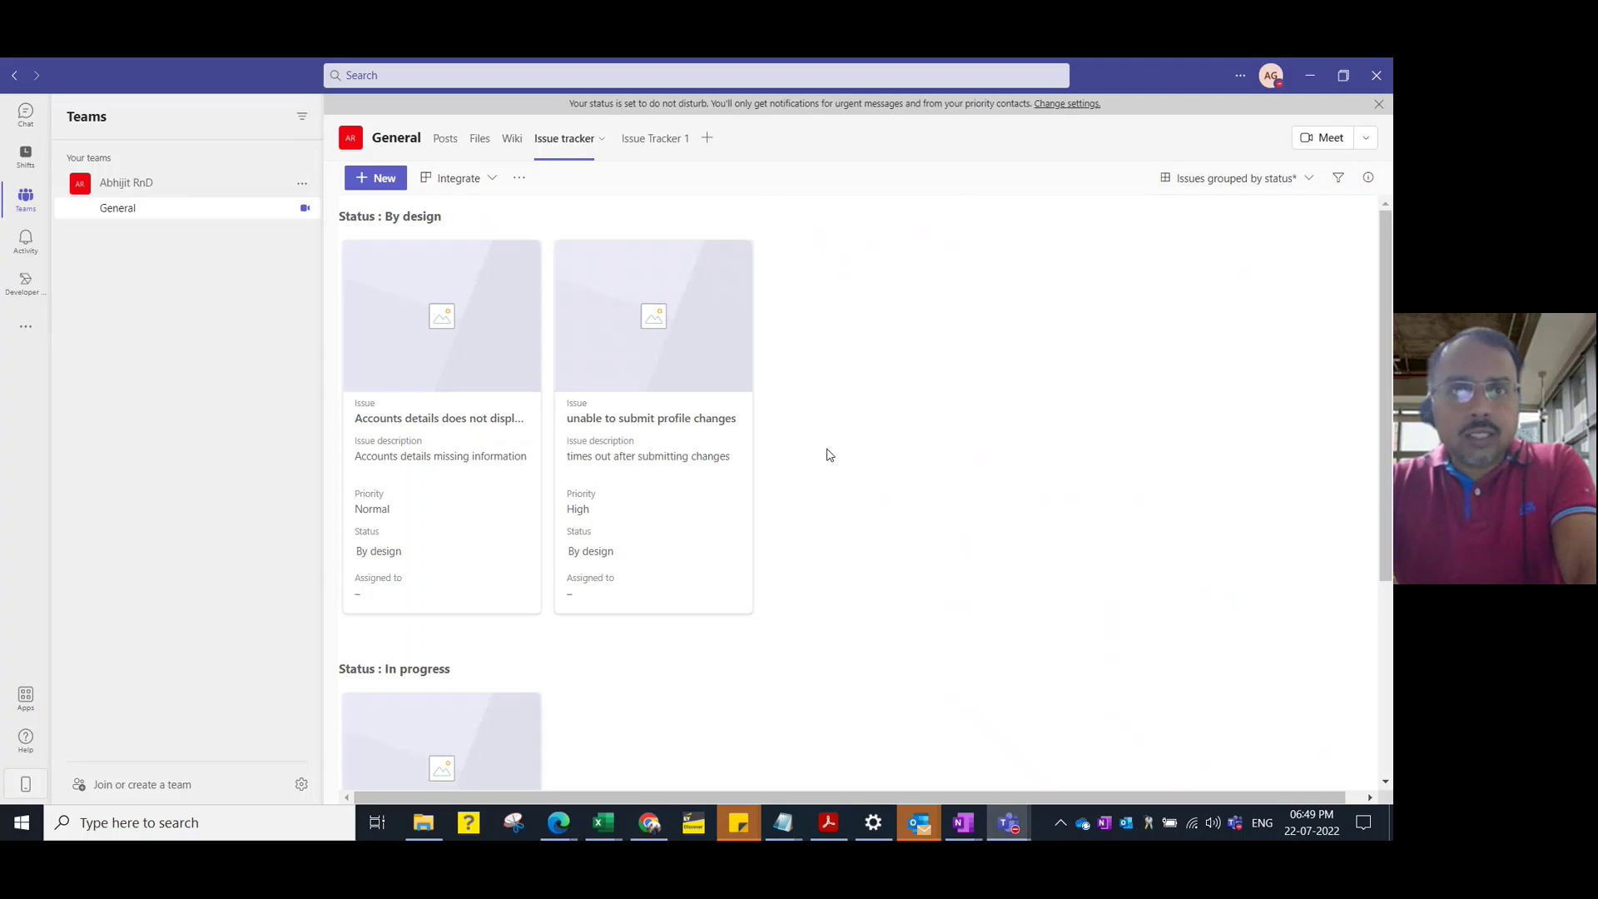
{"action": "scroll", "coordinate": [828, 455], "scroll_direction": "down", "scroll_amount": 3}
{"action": "scroll", "coordinate": [826, 453], "scroll_direction": "up", "scroll_amount": 3}
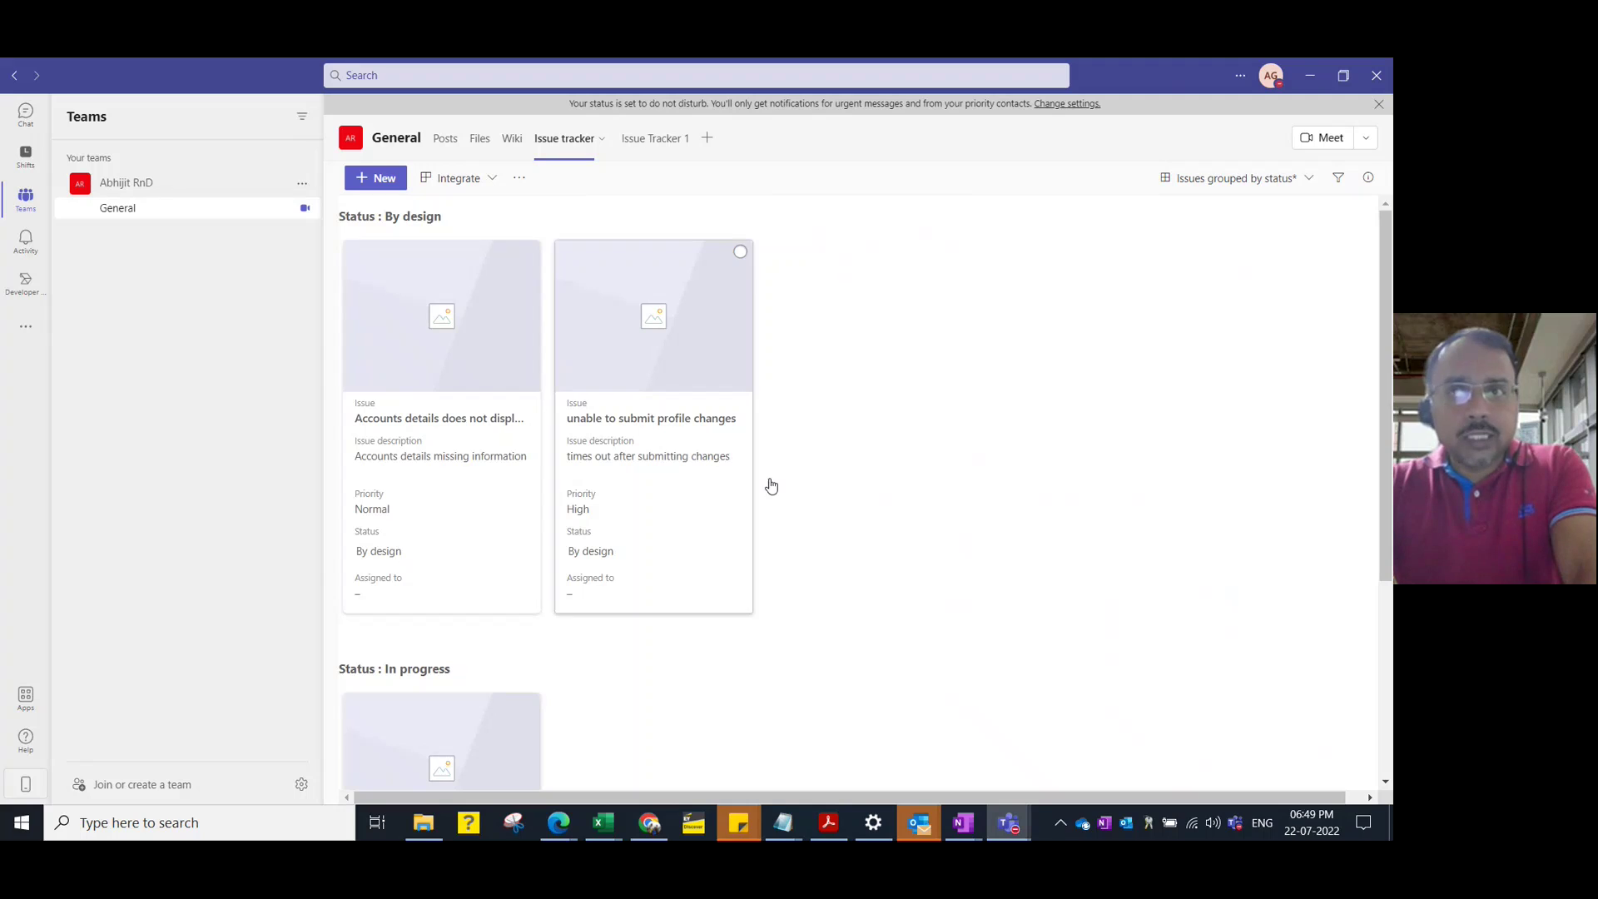
- Edit the gallery card to hide Images and Assigned to and show Date reported, and save the card format
{"action": "left_click", "coordinate": [1293, 180]}
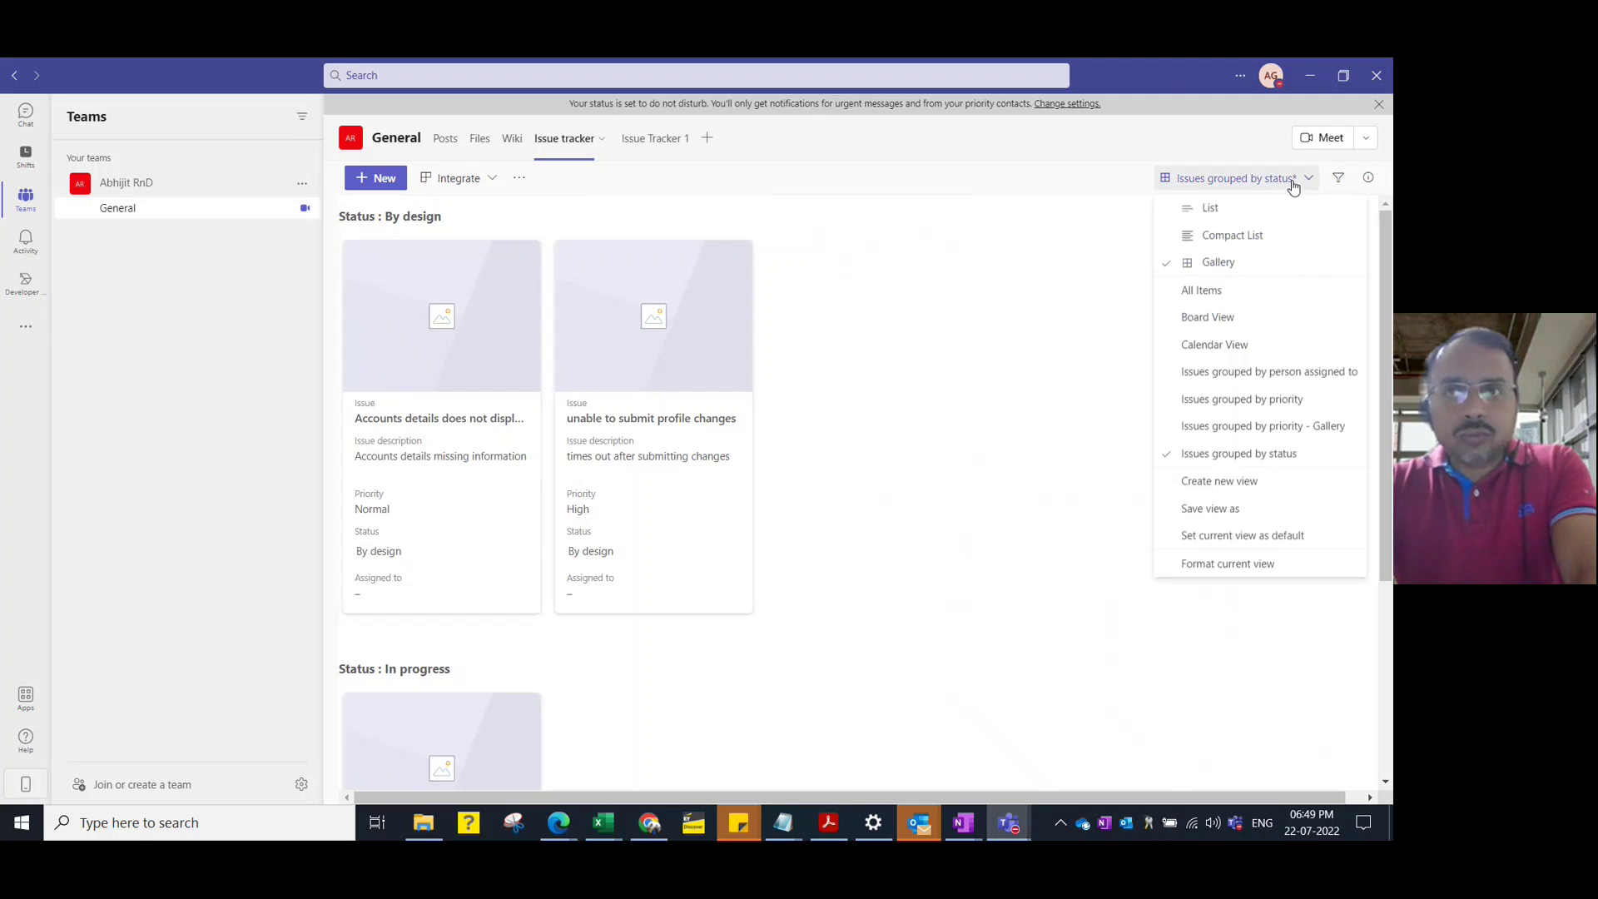
{"action": "left_click", "coordinate": [1266, 567]}
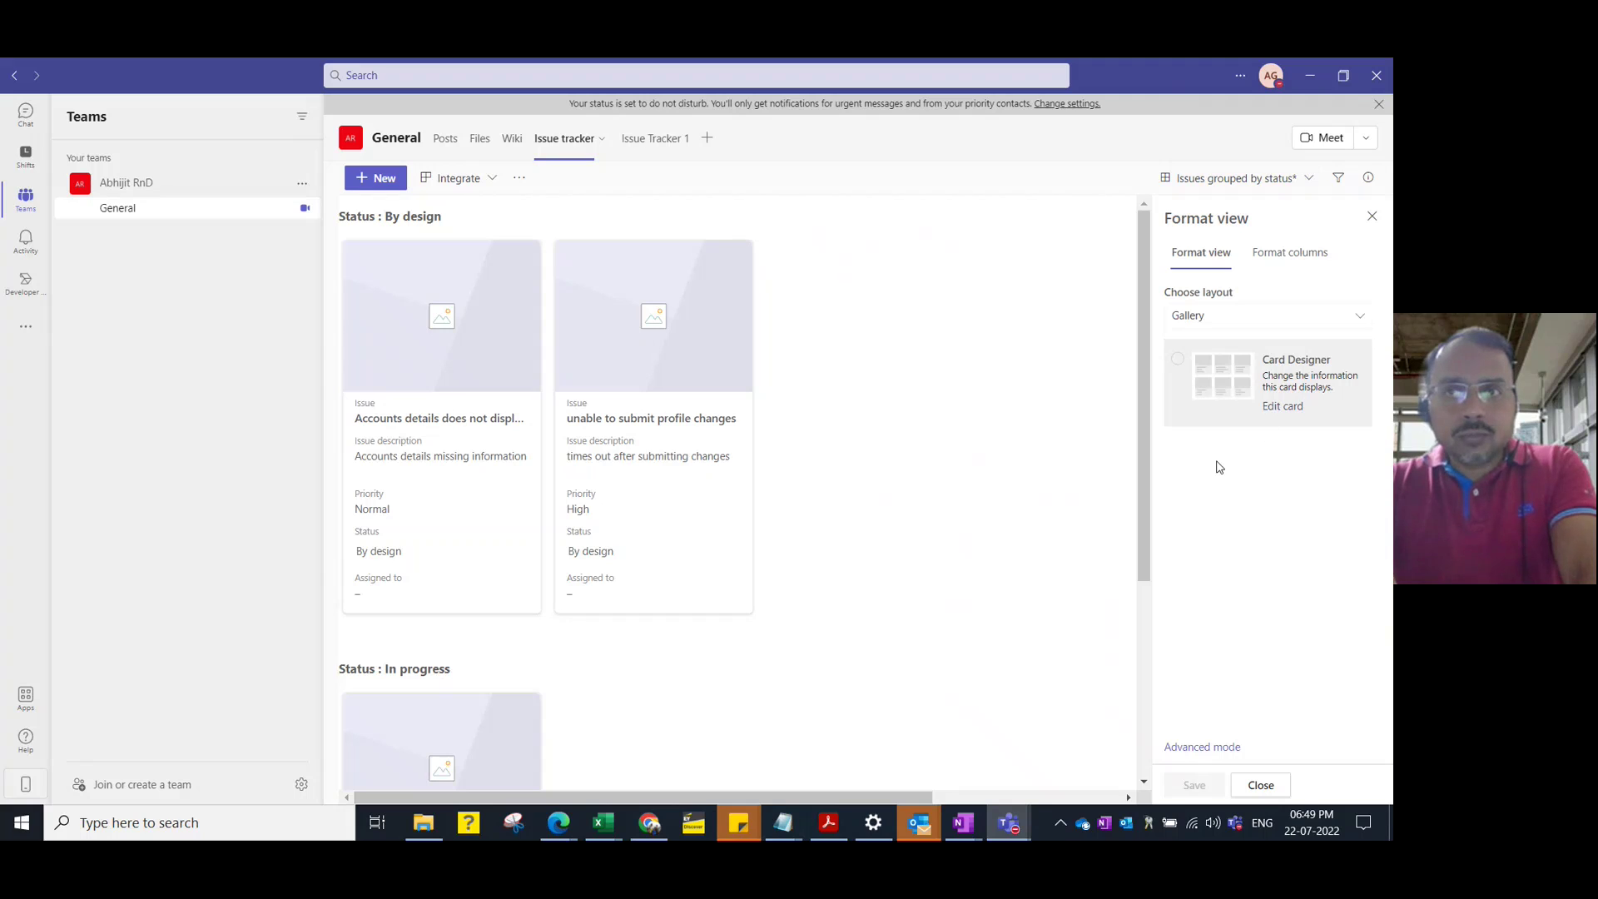
{"action": "left_click", "coordinate": [1279, 408]}
{"action": "left_click", "coordinate": [1185, 324]}
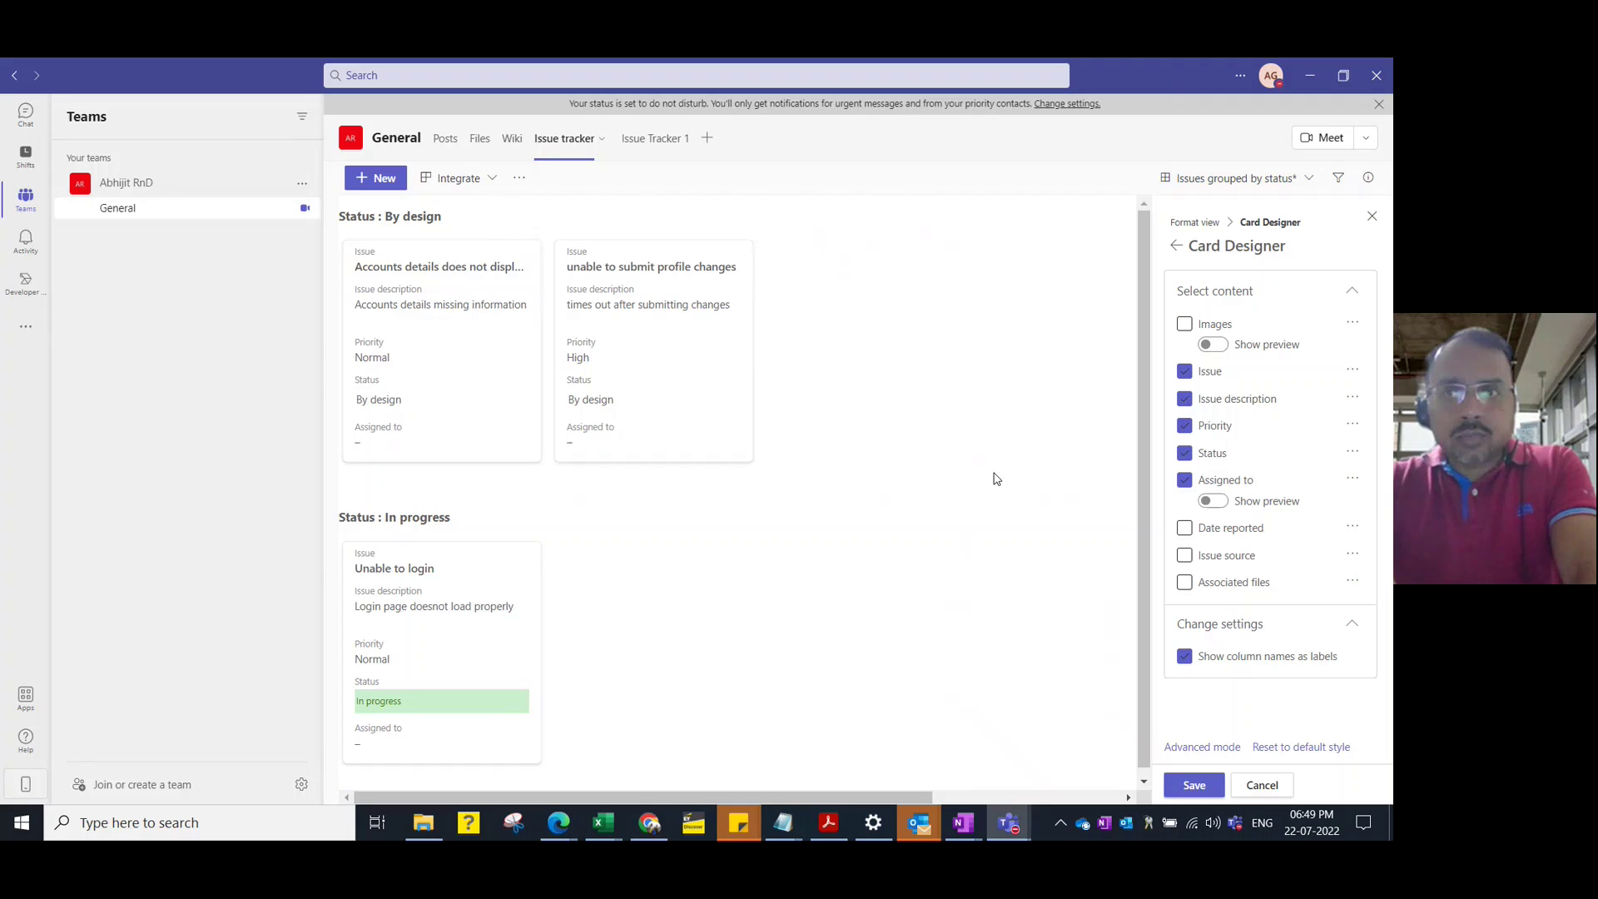
{"action": "left_click", "coordinate": [1185, 529]}
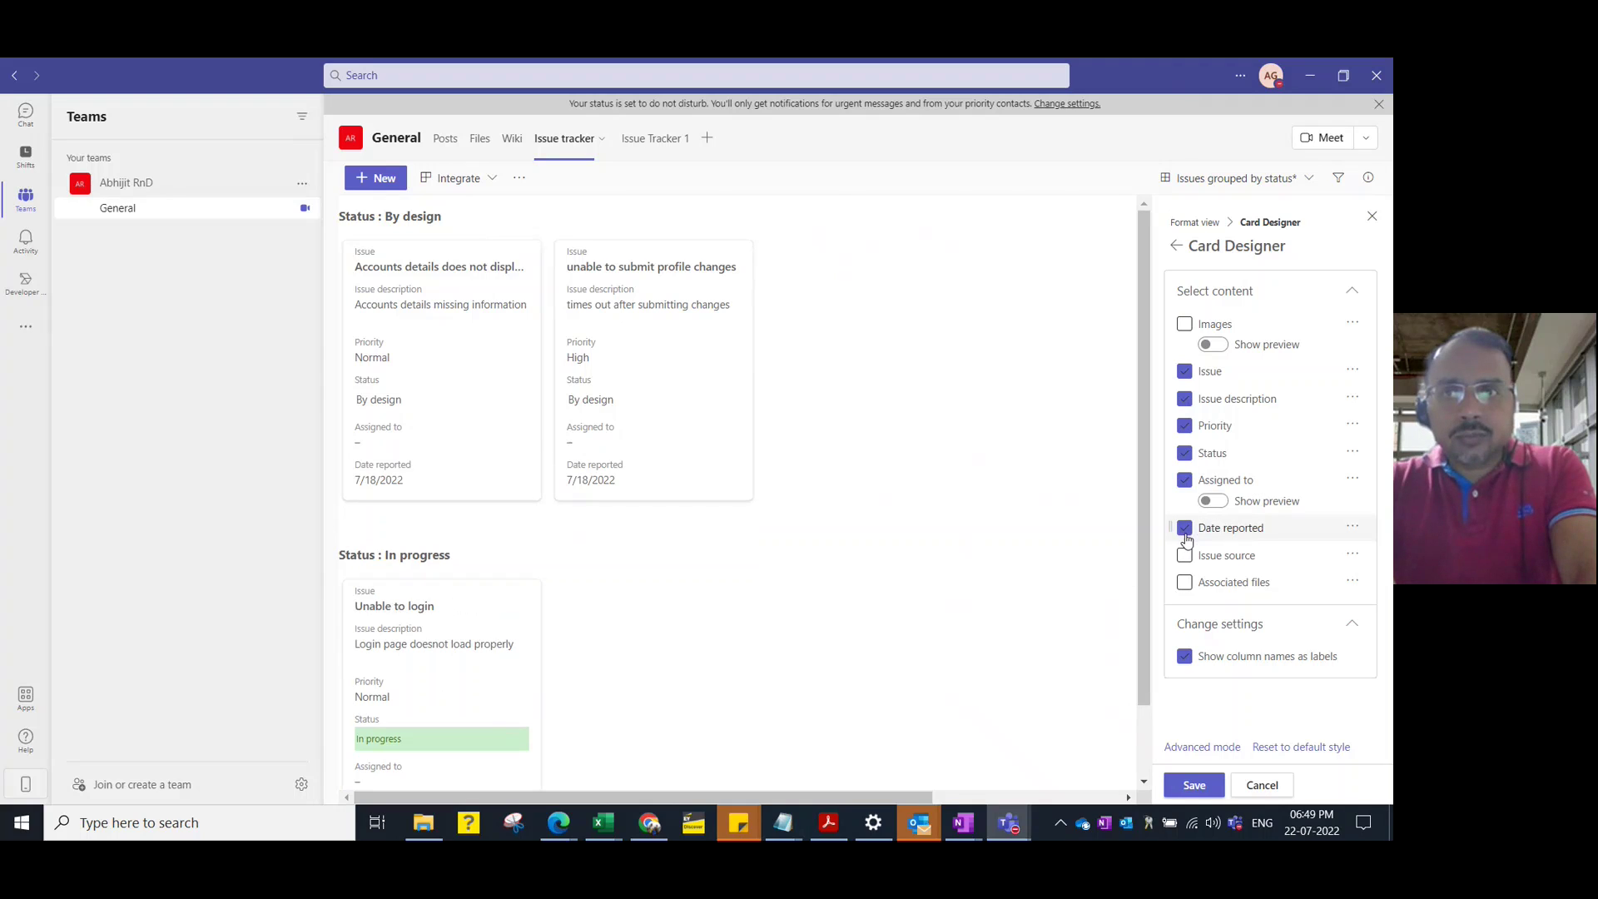
{"action": "left_click", "coordinate": [1185, 481]}
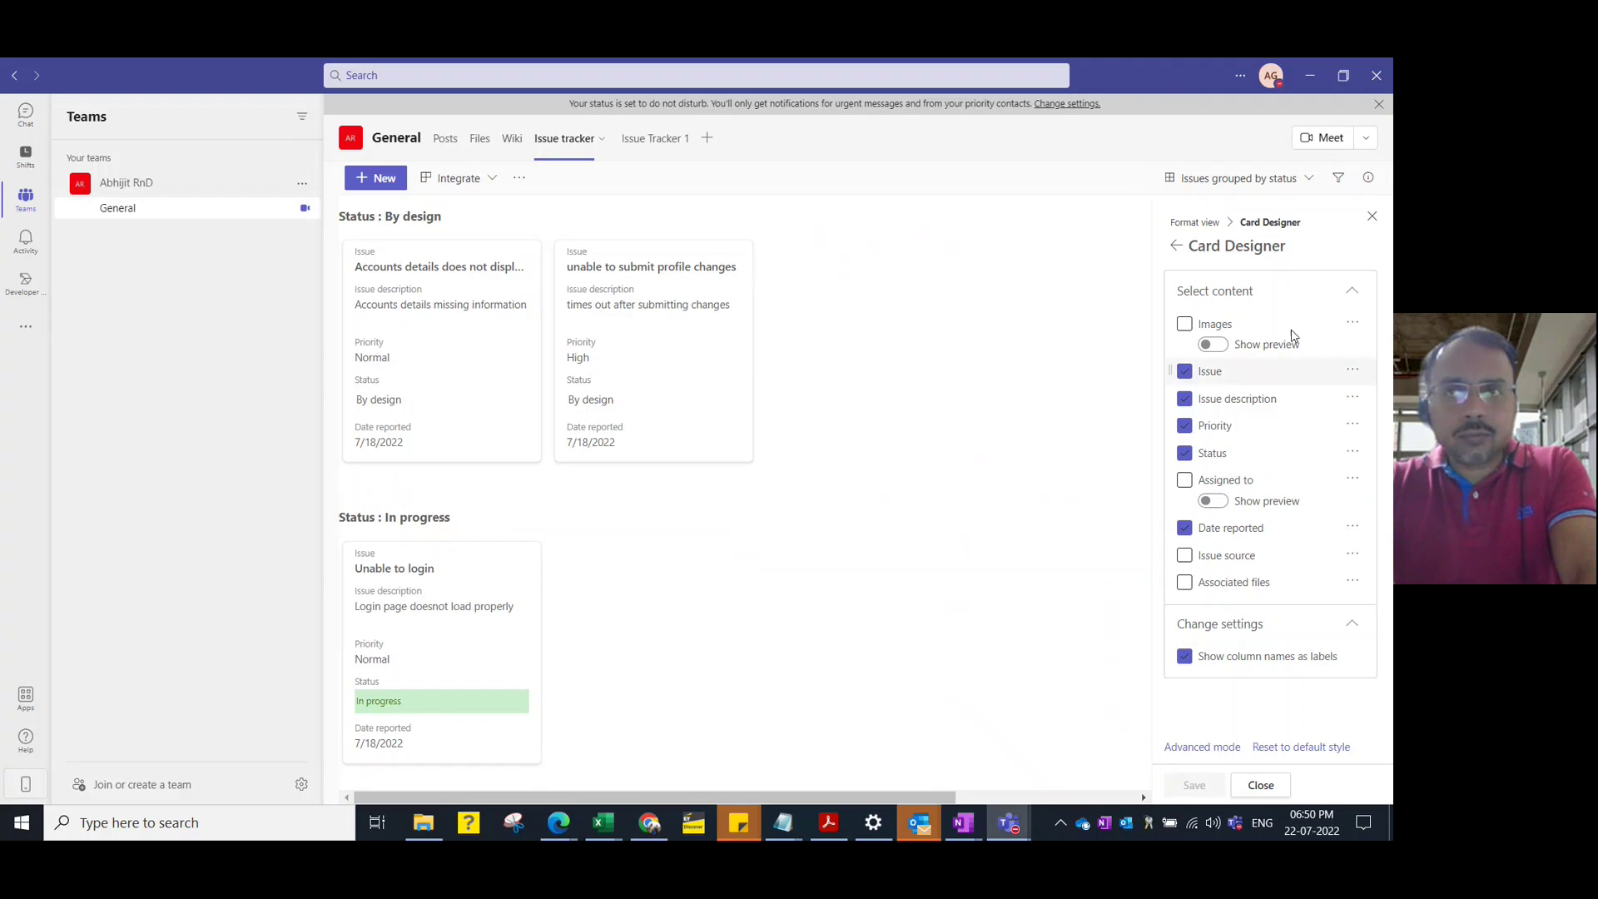
- Save the current view as a public view named "Issues grouped by status - Gallery1" and close the Card Designer
{"action": "left_click", "coordinate": [1308, 178]}
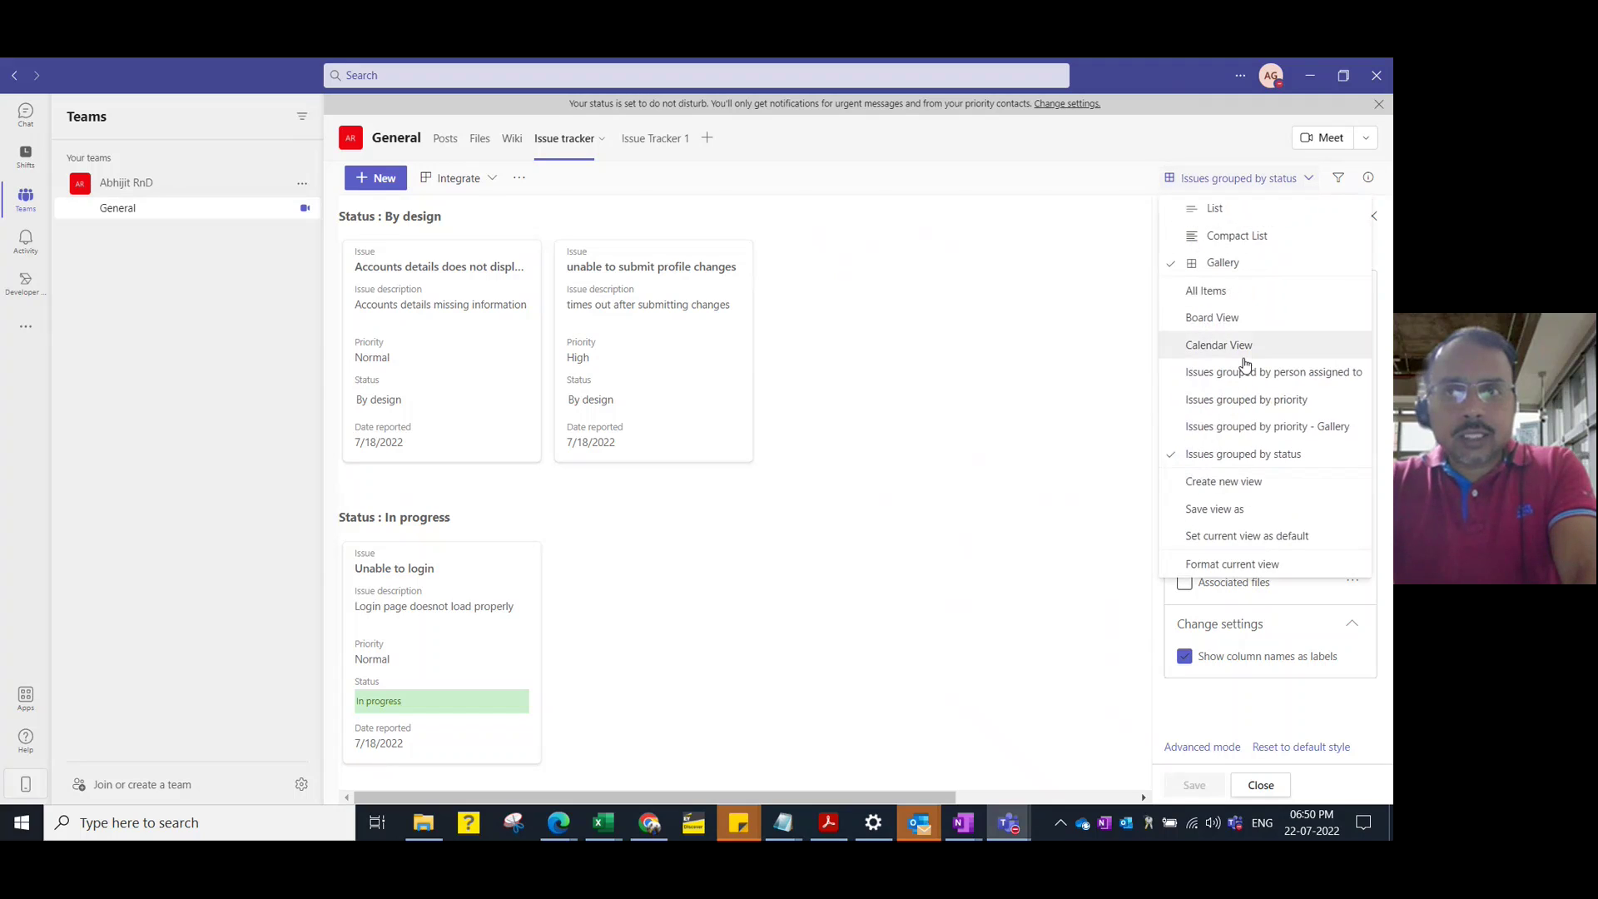
{"action": "left_click", "coordinate": [1220, 513]}
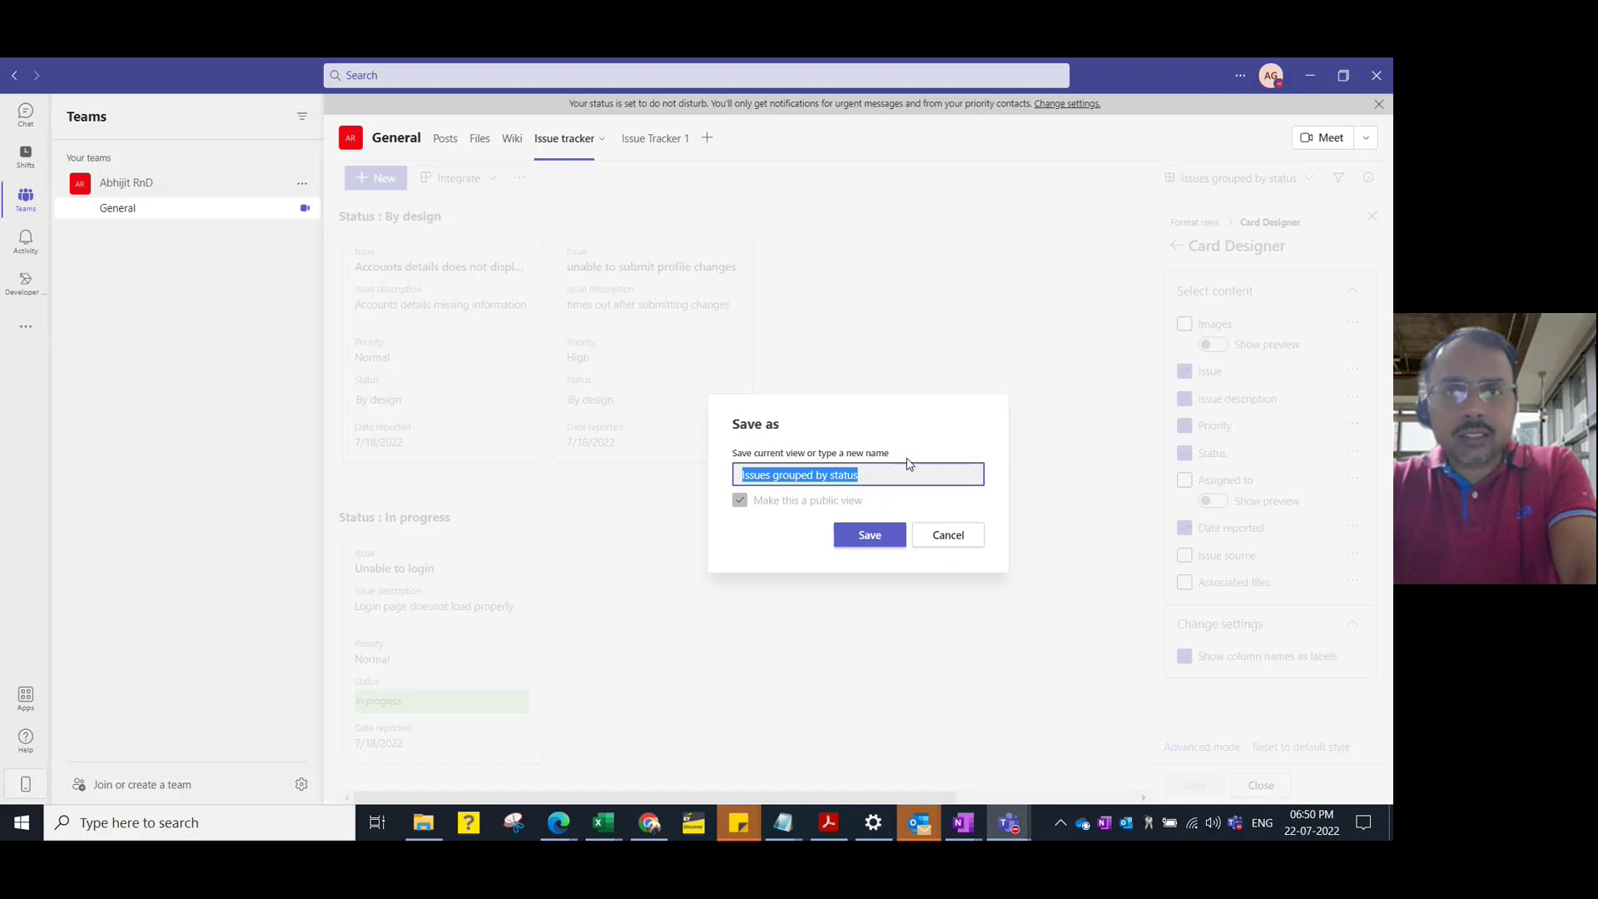
{"action": "left_click", "coordinate": [903, 470]}
{"action": "type", "text": "- "}
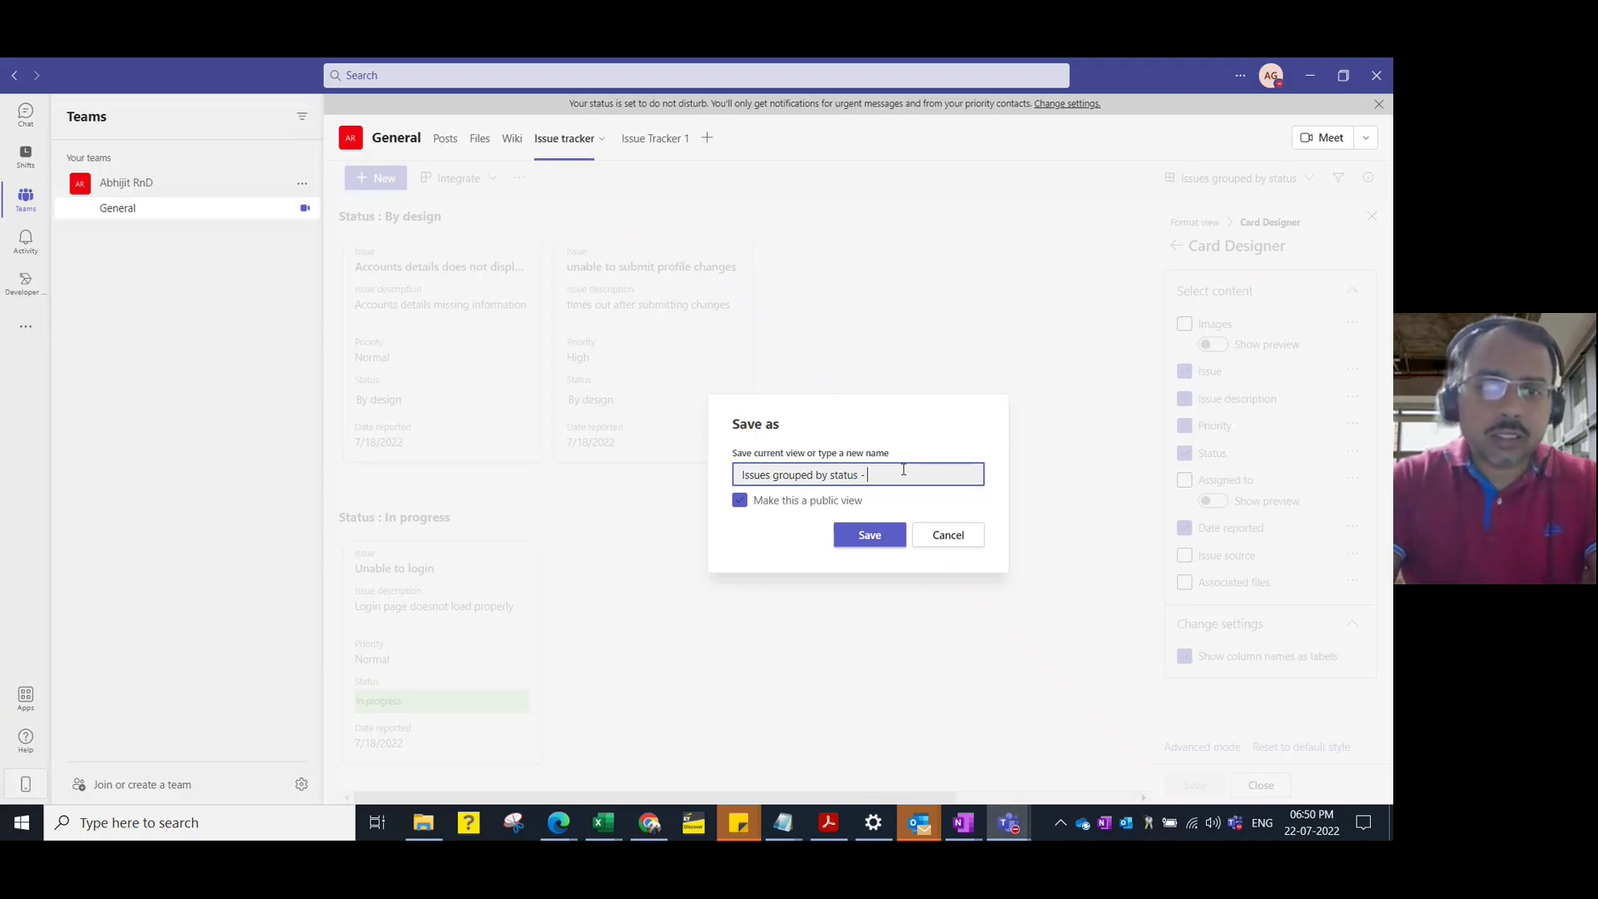
{"action": "type", "text": "Galler"}
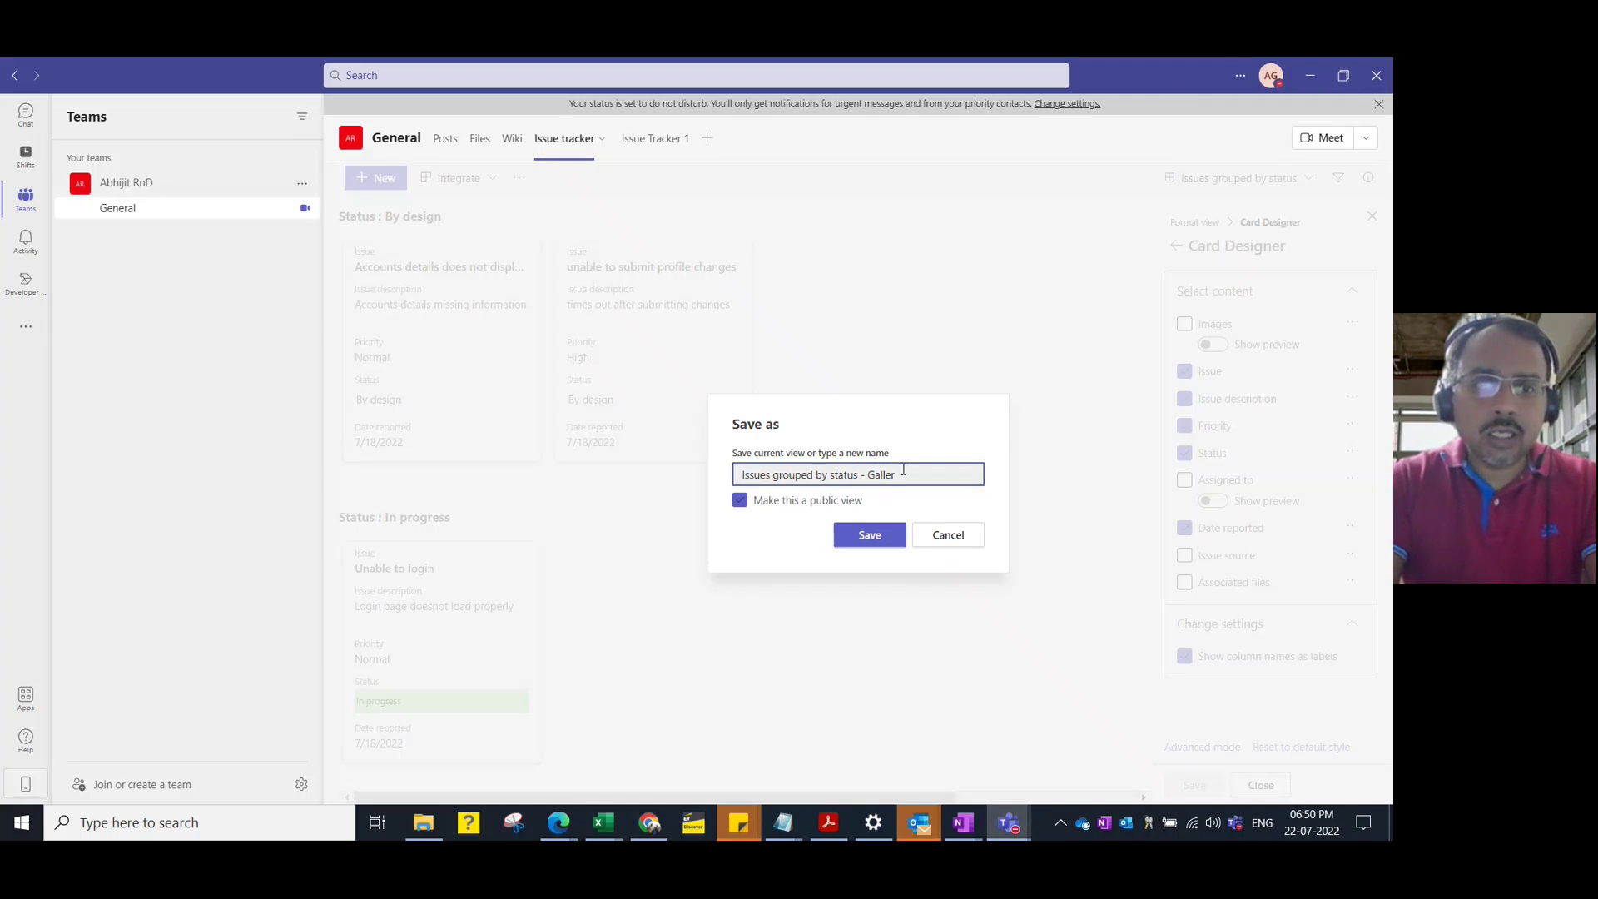
{"action": "type", "text": "y1"}
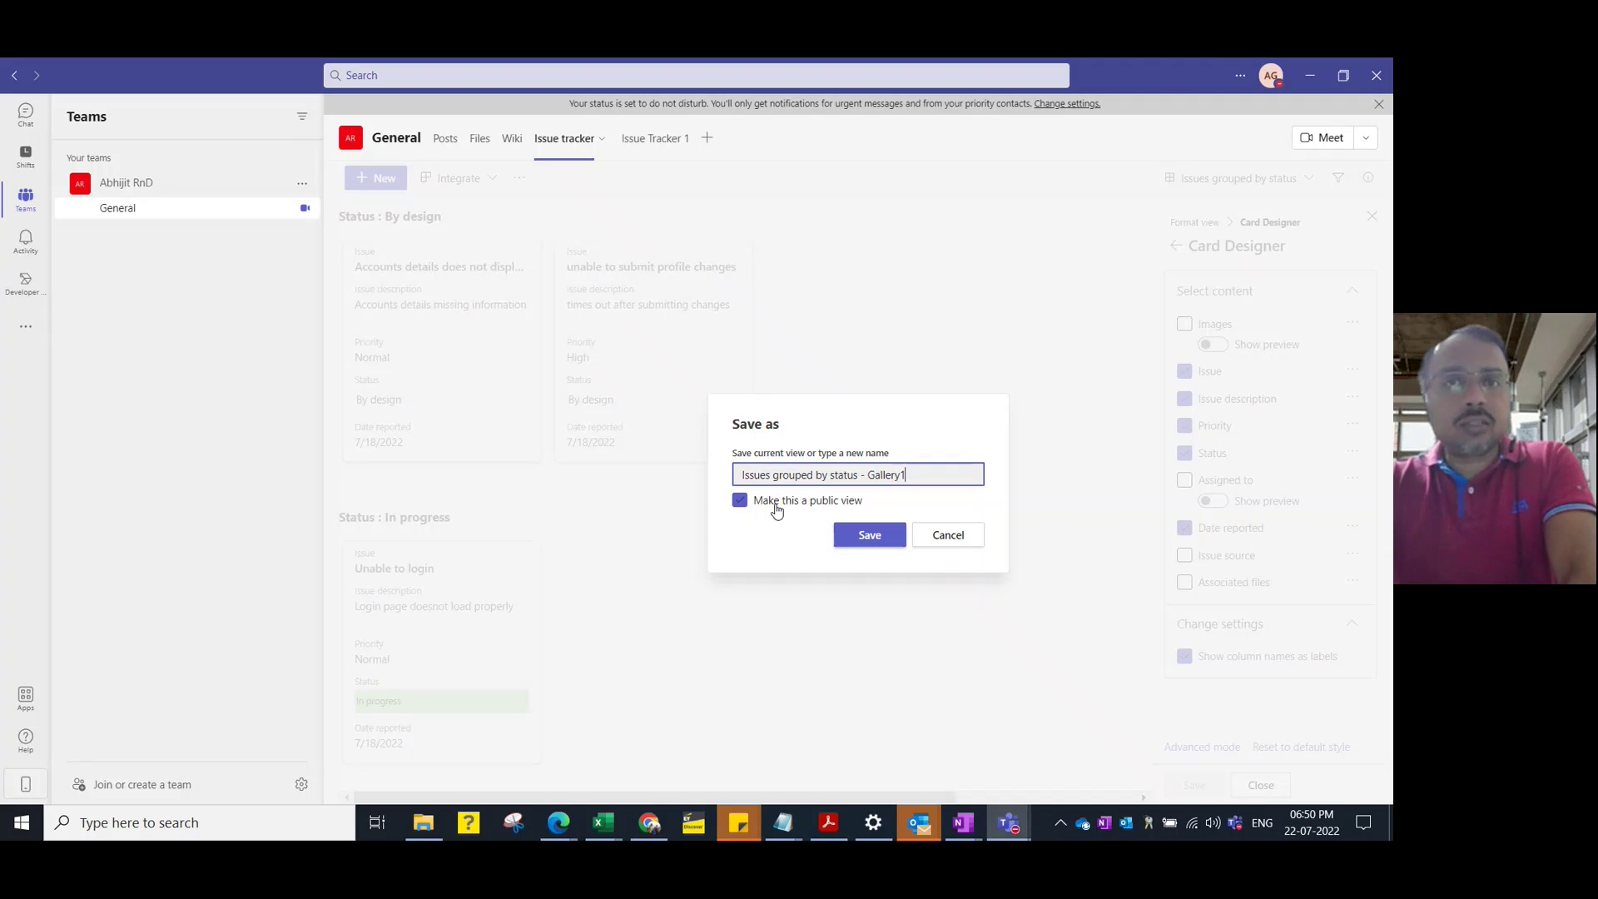
{"action": "left_click", "coordinate": [871, 539]}
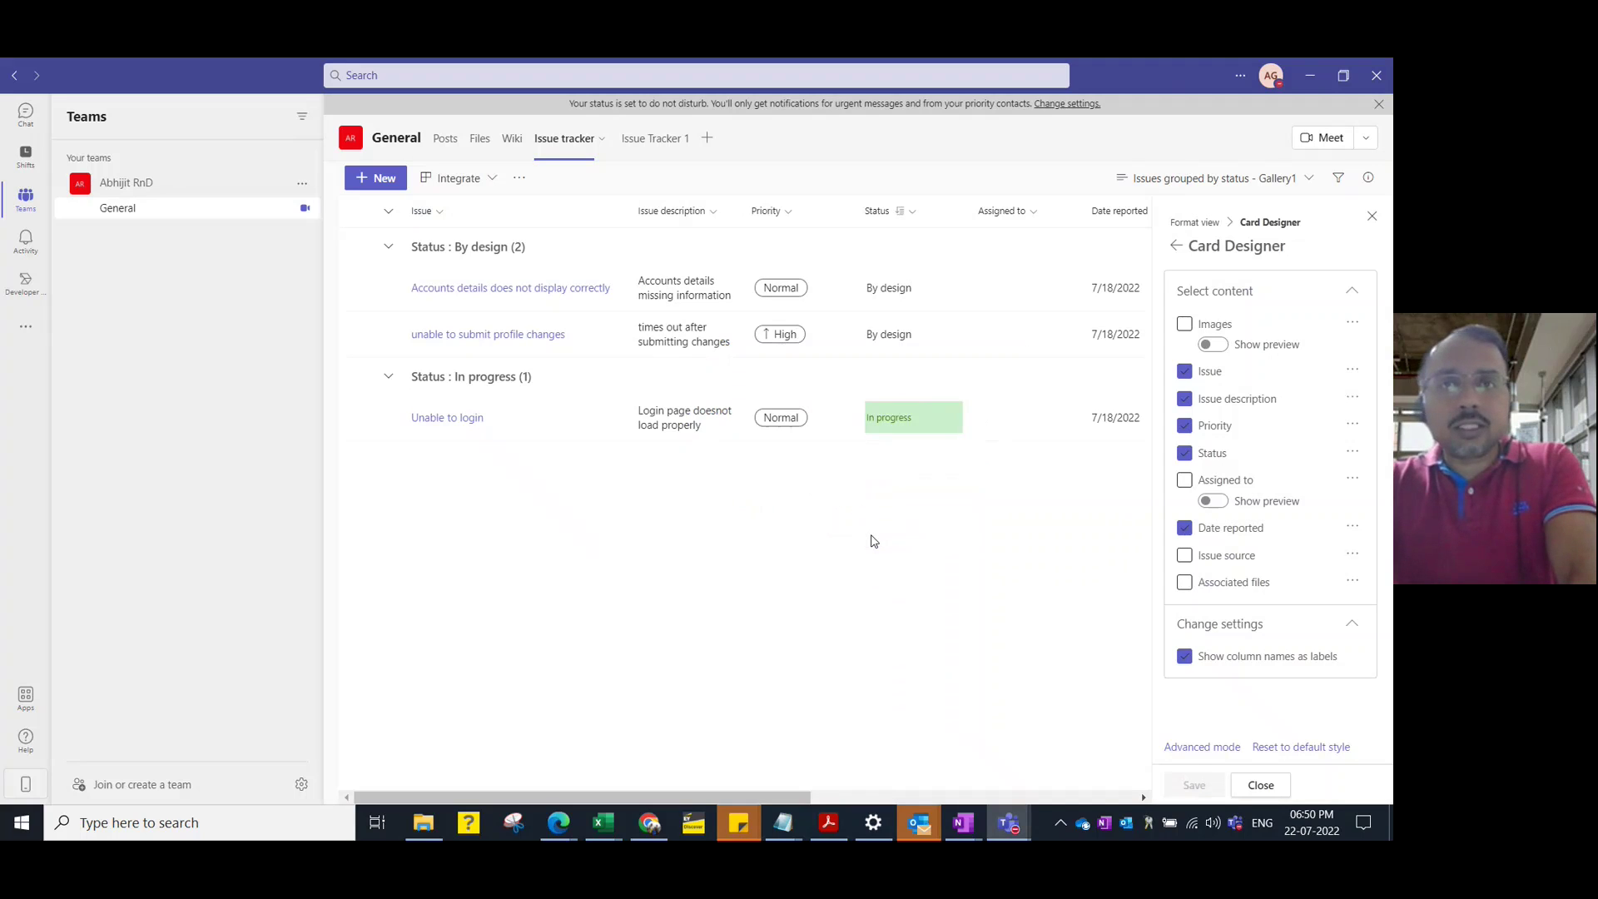
{"action": "left_click", "coordinate": [1371, 216]}
- Try the Compact List layout on the Issues grouped by status - Gallery1 view and open the Issues grouped by priority - Gallery view
{"action": "left_click", "coordinate": [1310, 180]}
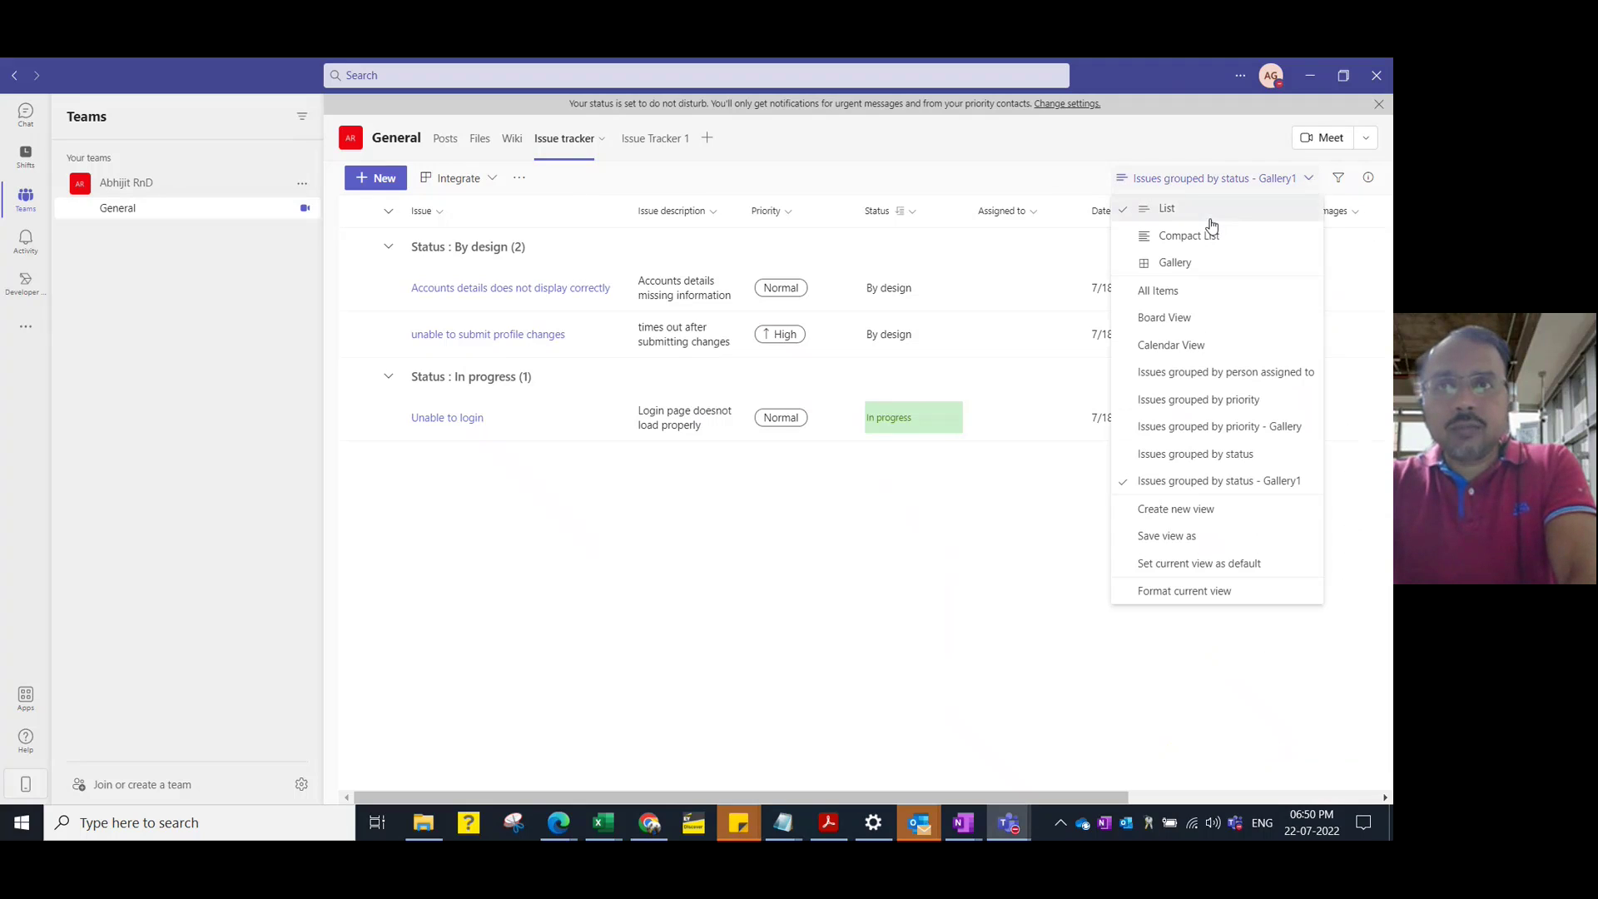
{"action": "left_click", "coordinate": [1209, 238]}
{"action": "left_click", "coordinate": [1307, 178]}
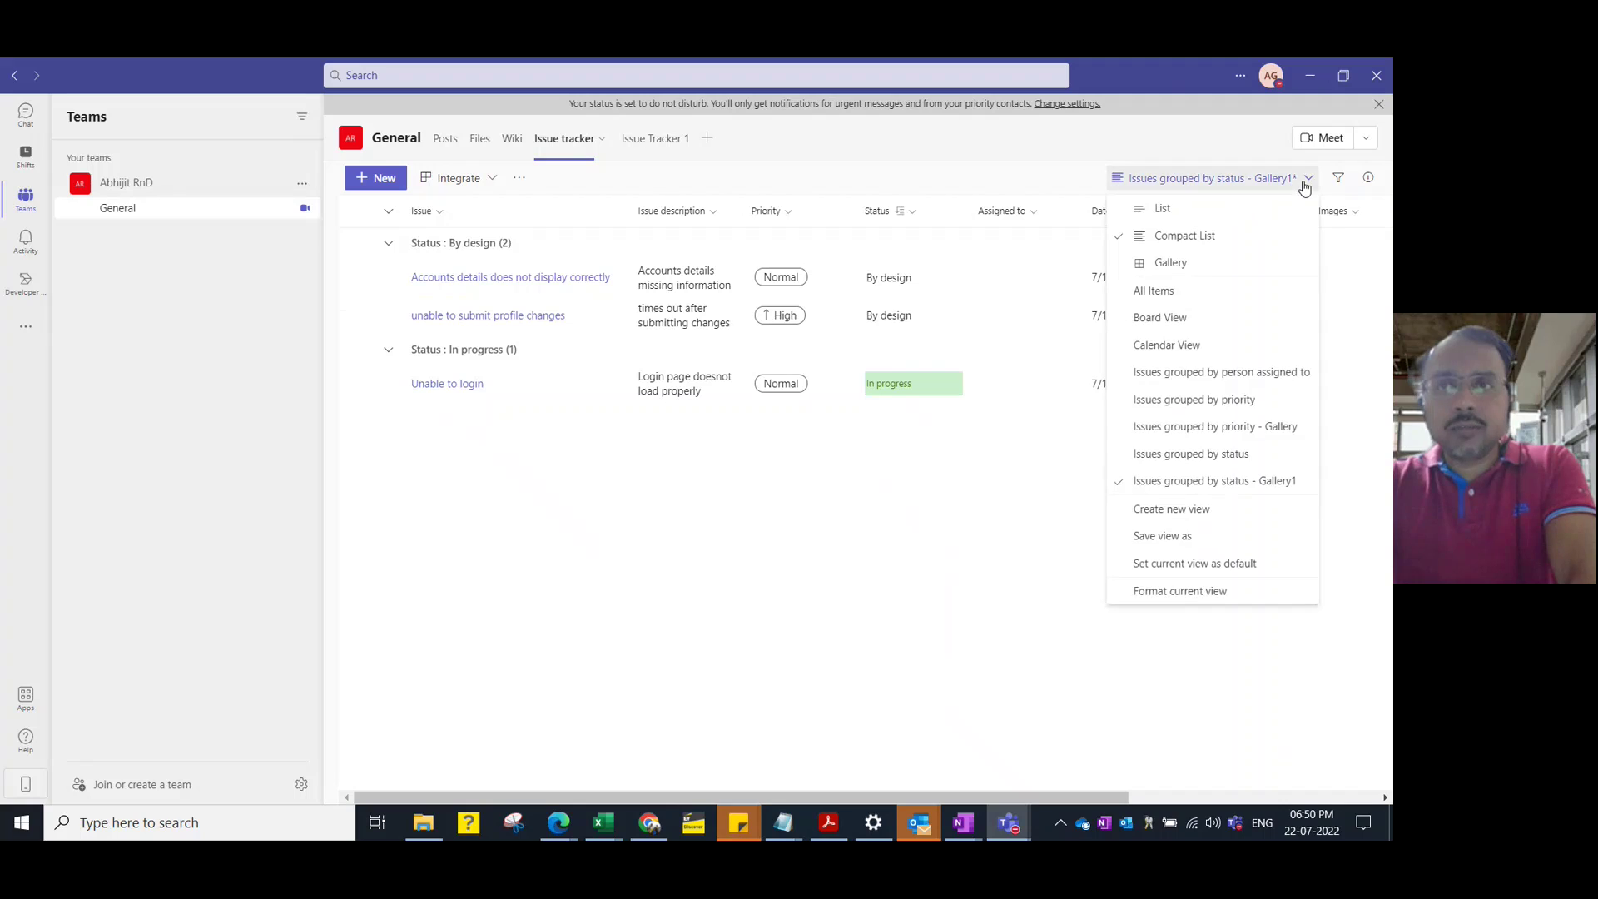
{"action": "left_click", "coordinate": [1227, 428]}
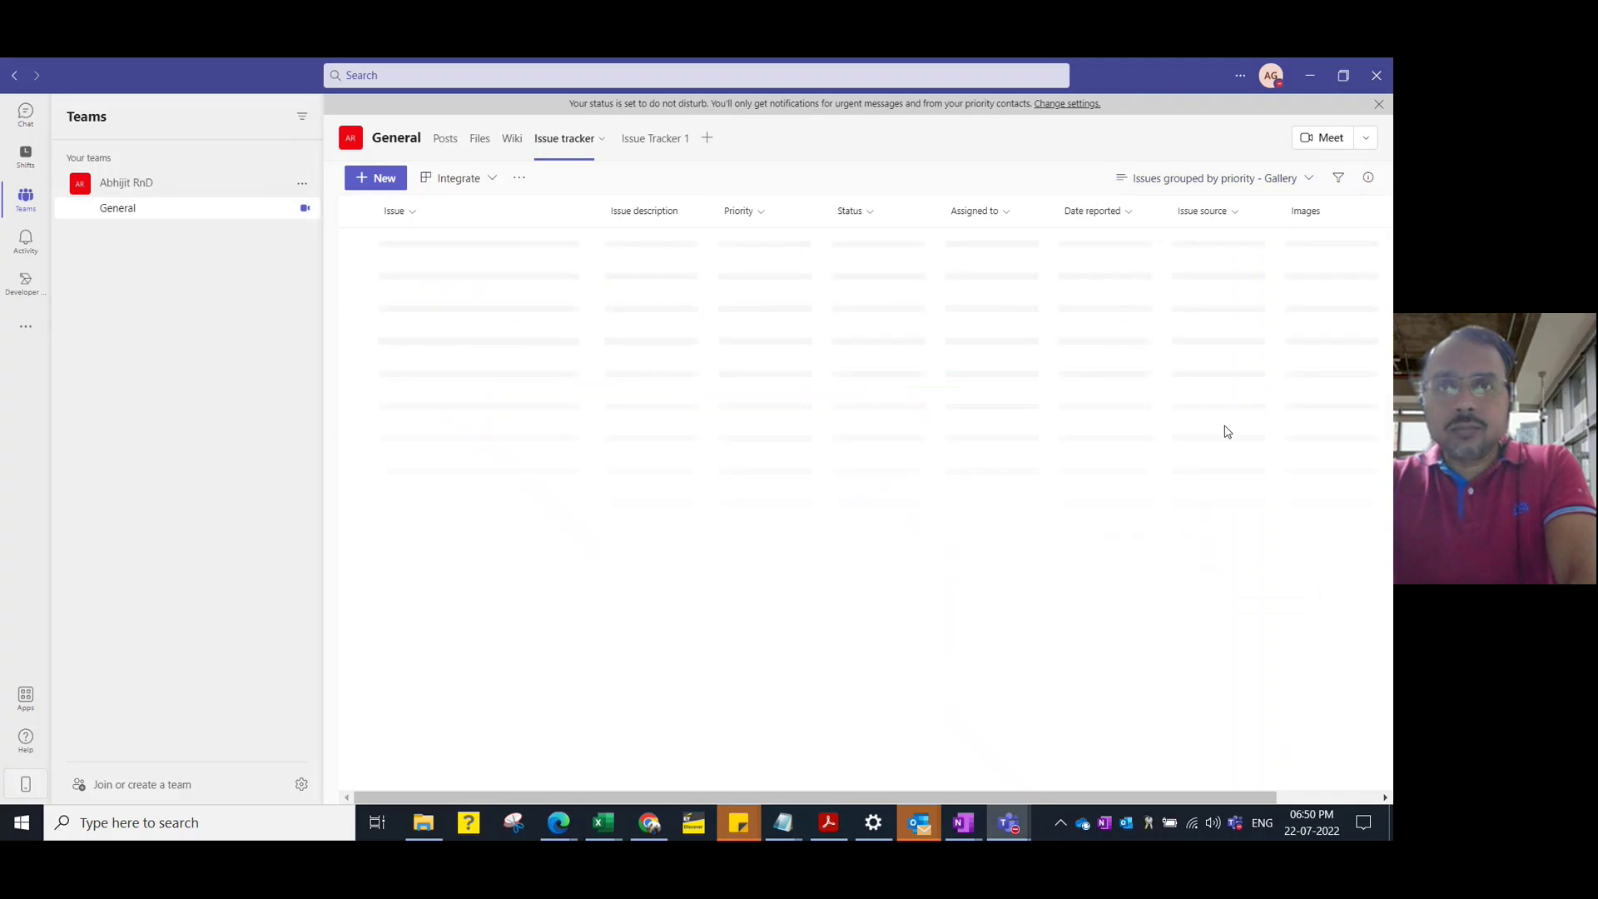
- Open the Issues grouped by status - Gallery1 view and switch its layout to Gallery
{"action": "left_click", "coordinate": [1280, 182]}
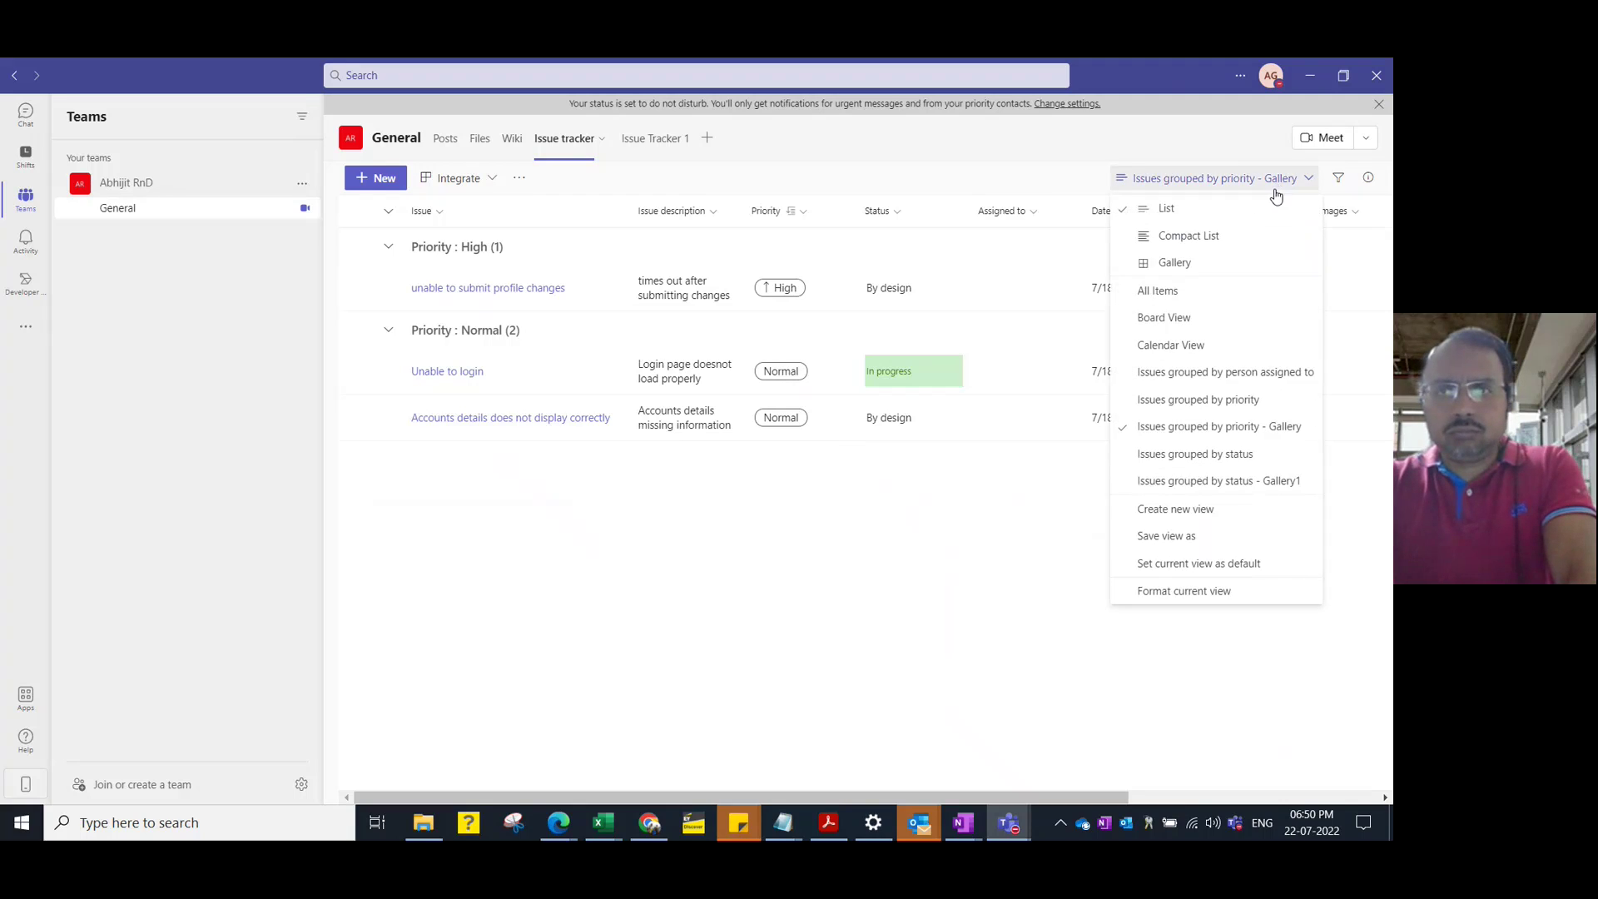
{"action": "left_click", "coordinate": [1208, 480]}
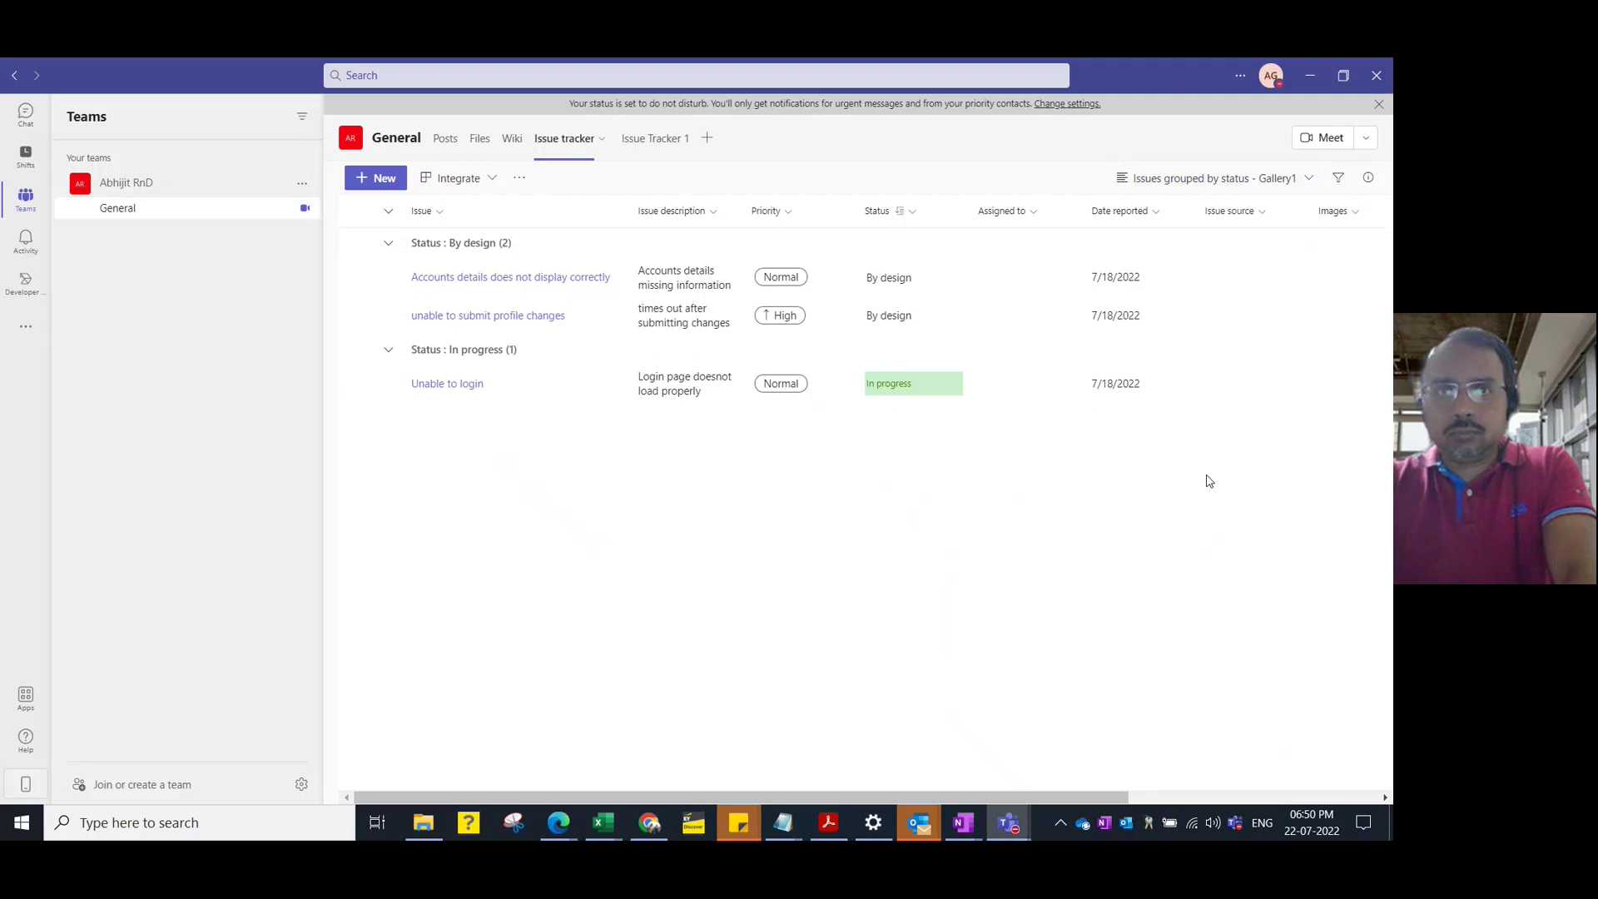
{"action": "left_click", "coordinate": [1274, 178]}
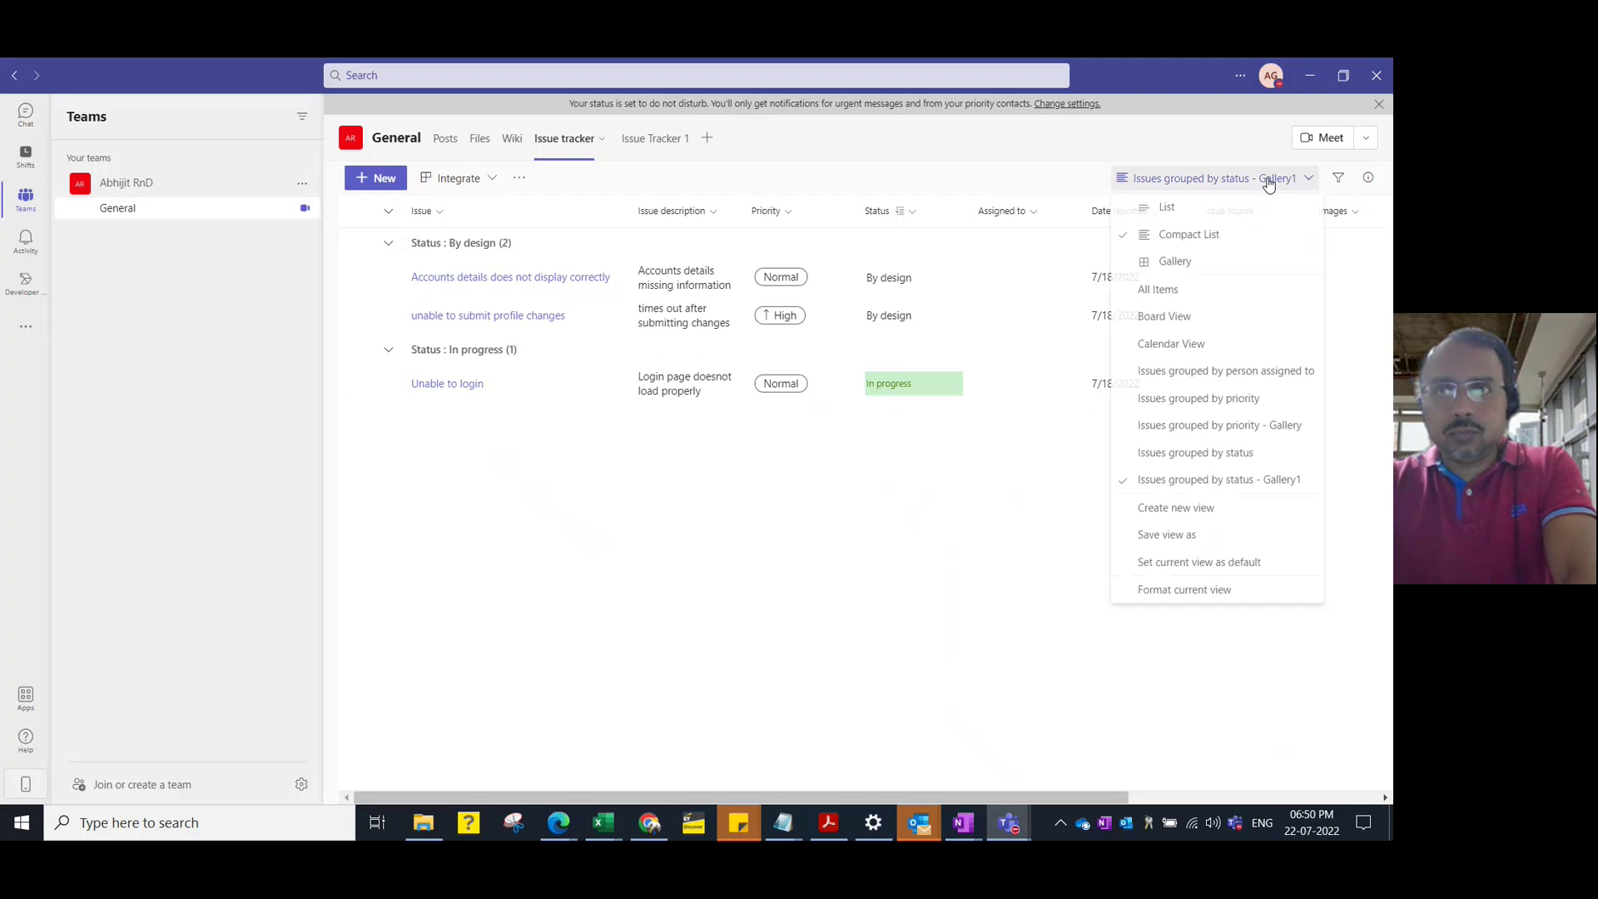
{"action": "left_click", "coordinate": [1200, 275]}
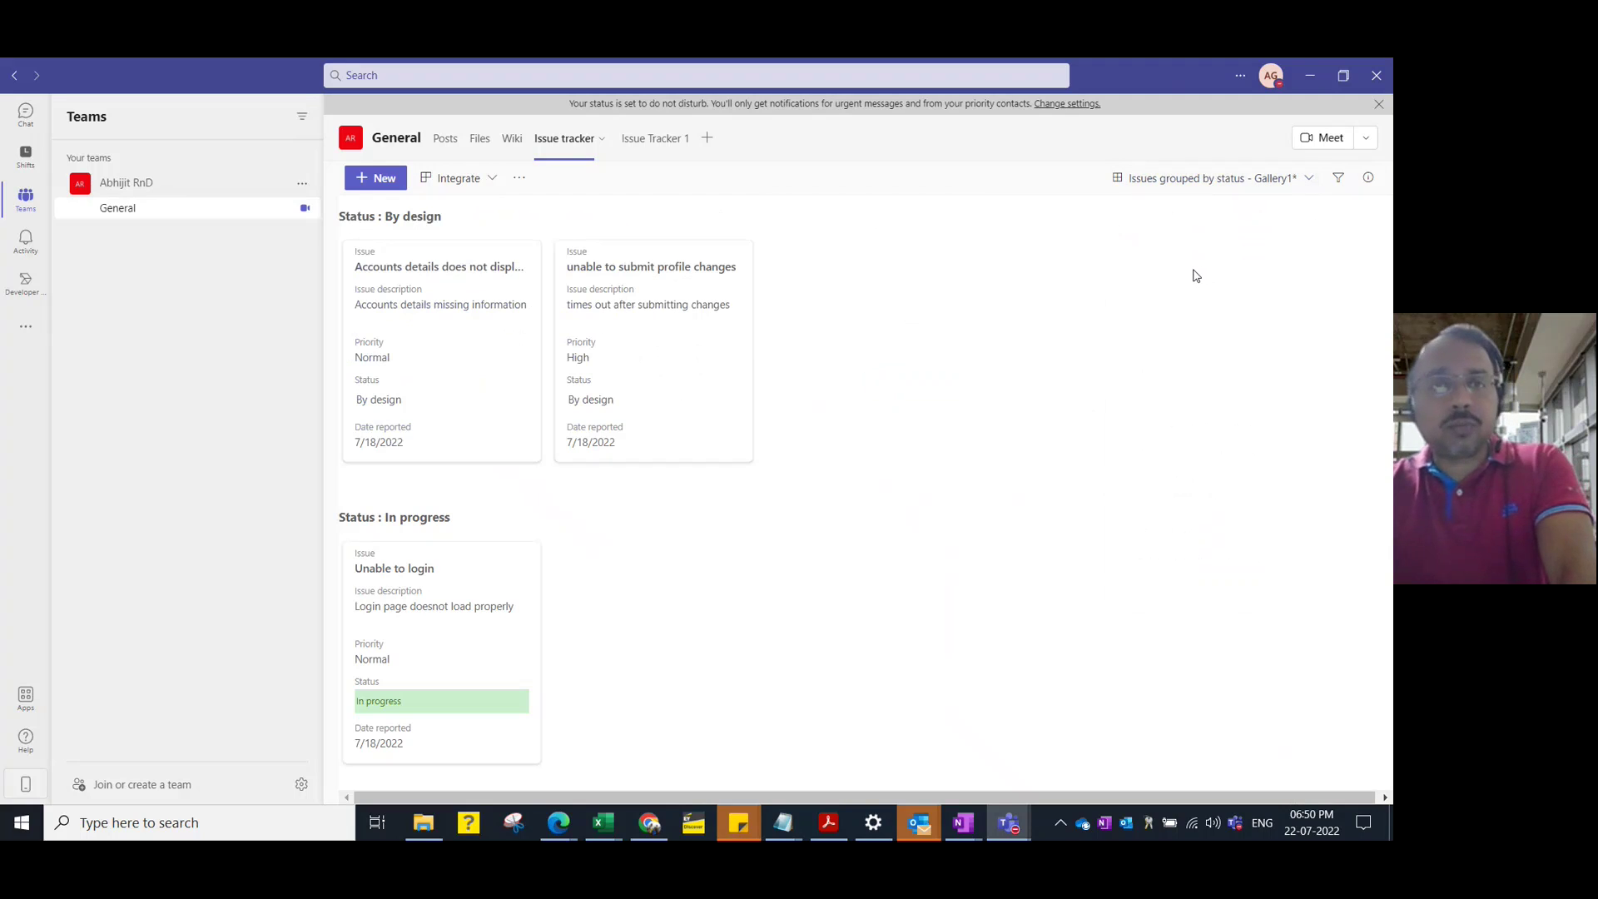
- Open the Issues grouped by priority - Gallery view and switch its layout to Gallery
{"action": "left_click", "coordinate": [1297, 179]}
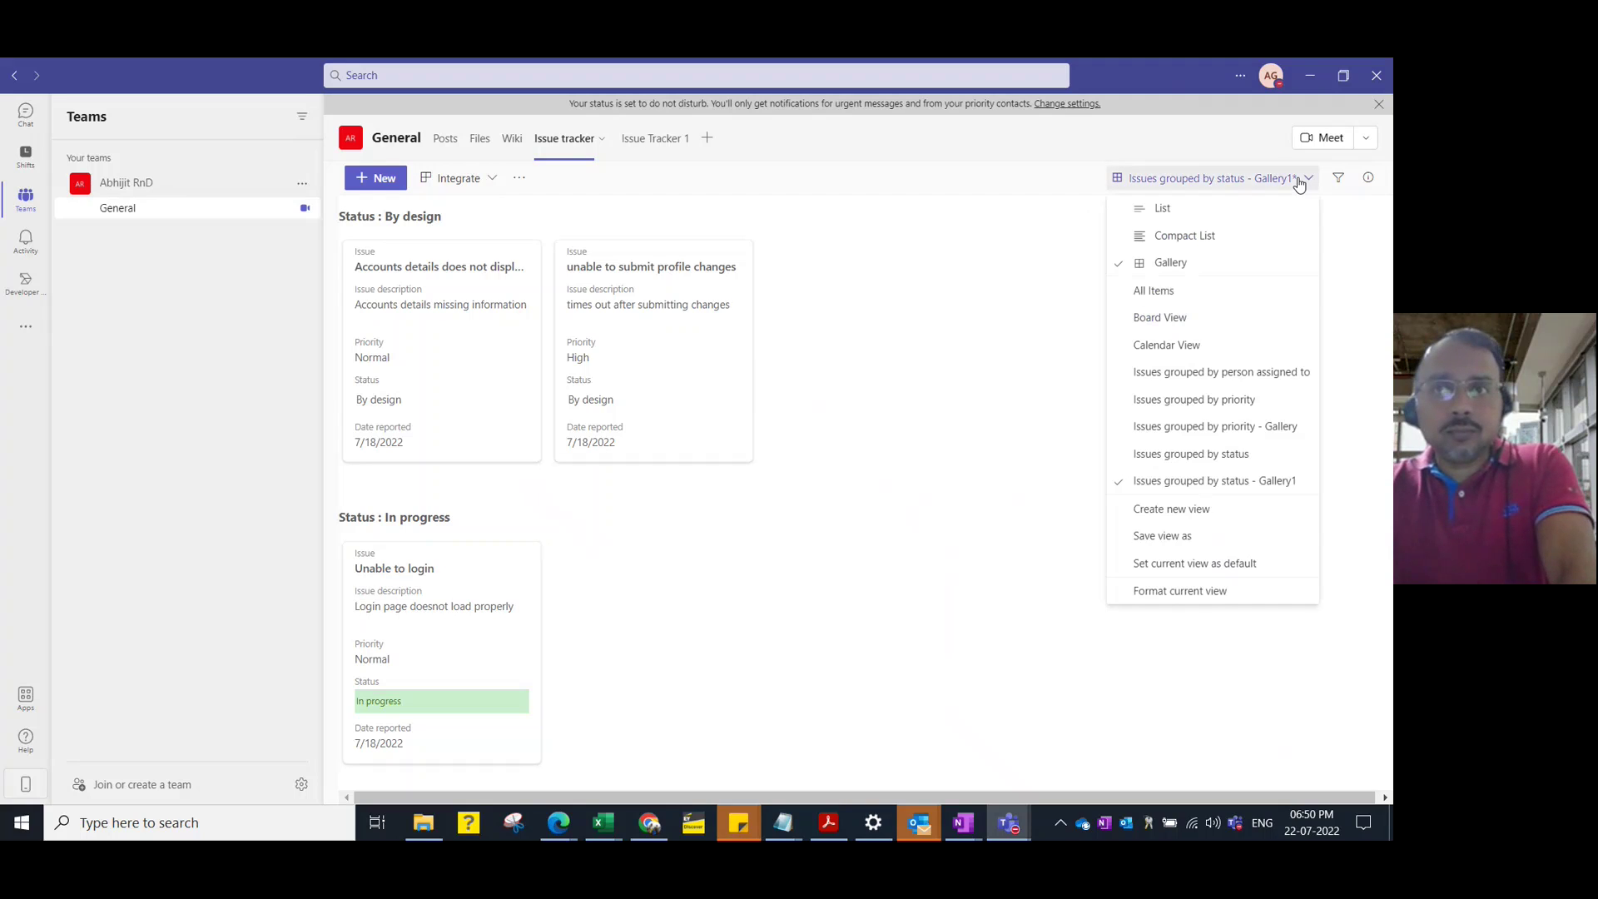
{"action": "left_click", "coordinate": [1240, 427]}
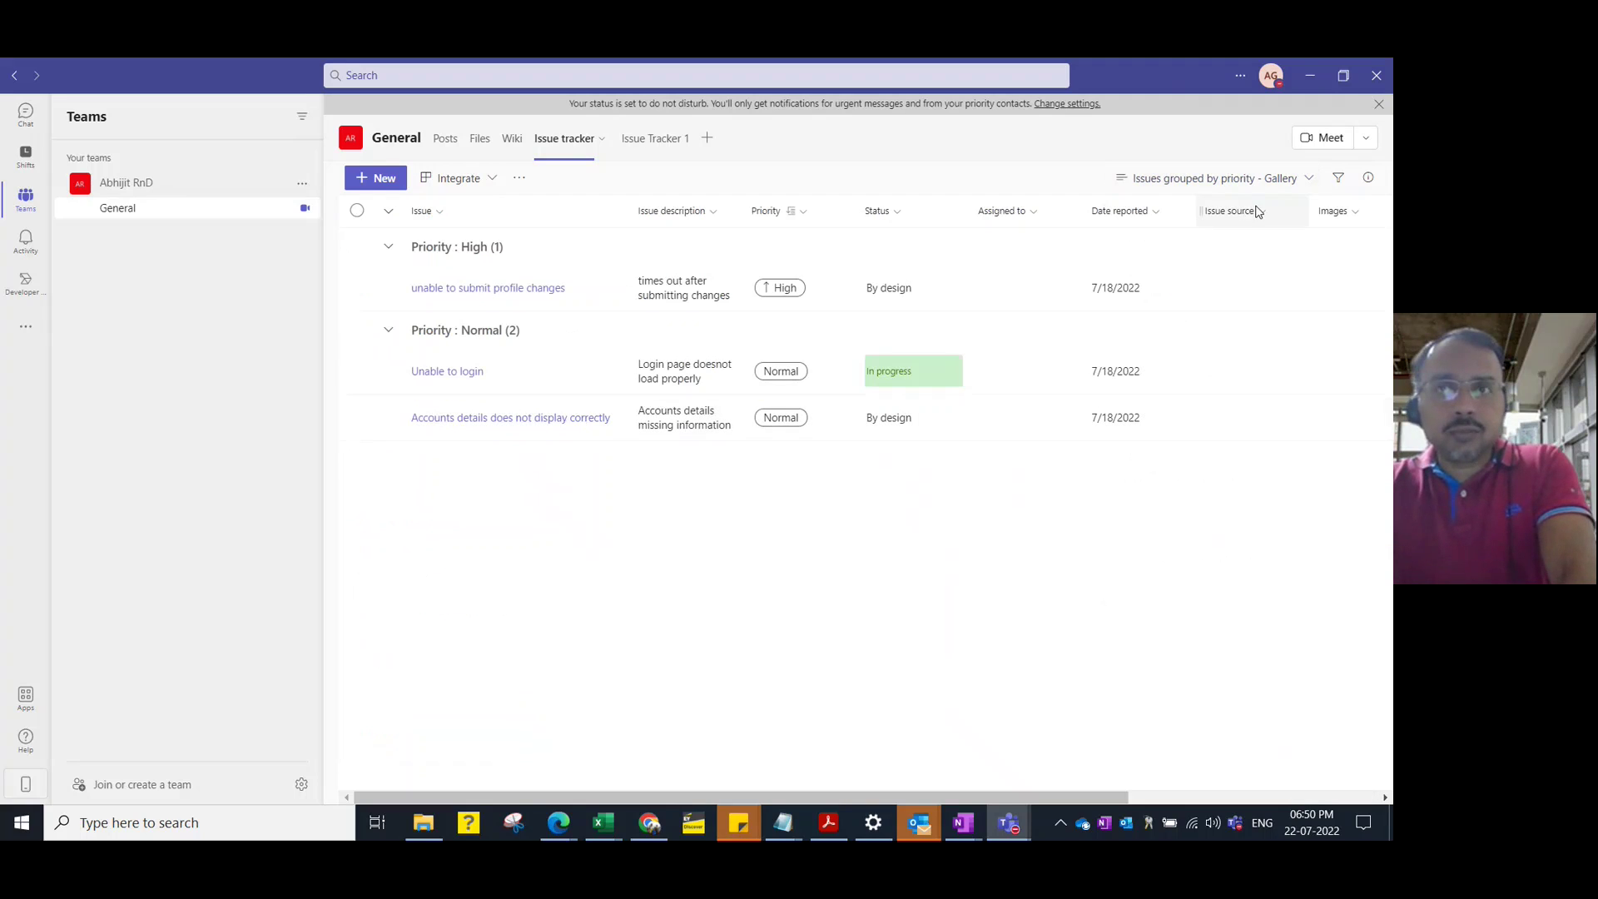
{"action": "left_click", "coordinate": [1267, 179]}
{"action": "left_click", "coordinate": [1207, 263]}
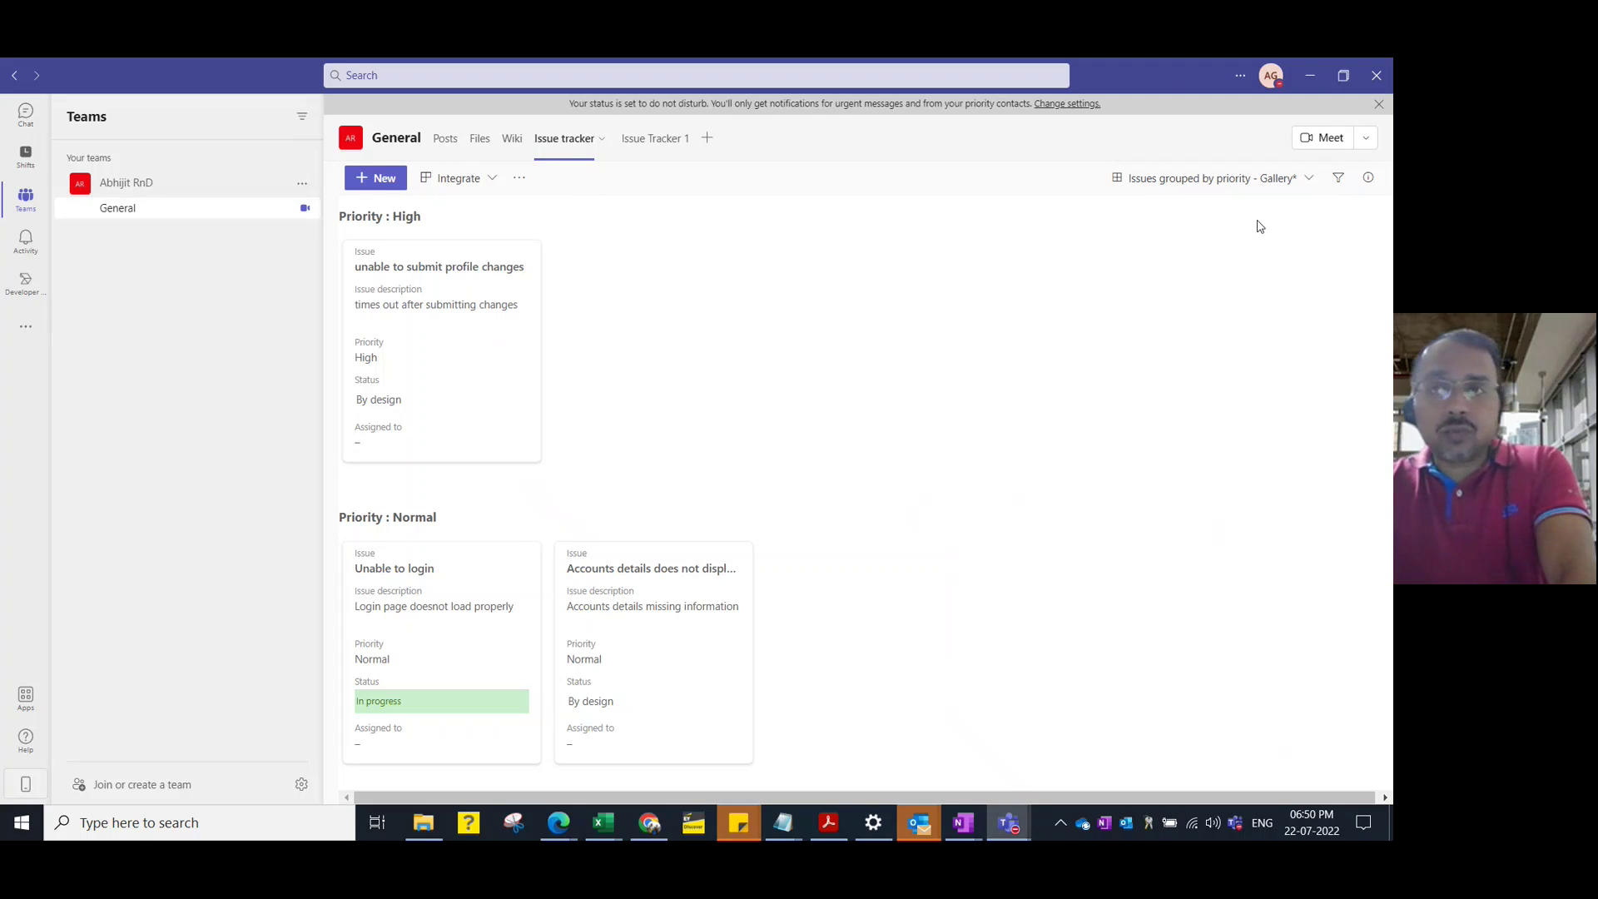
- Start a new view shown as a Board and name it "My status Board 1"
{"action": "left_click", "coordinate": [1308, 183]}
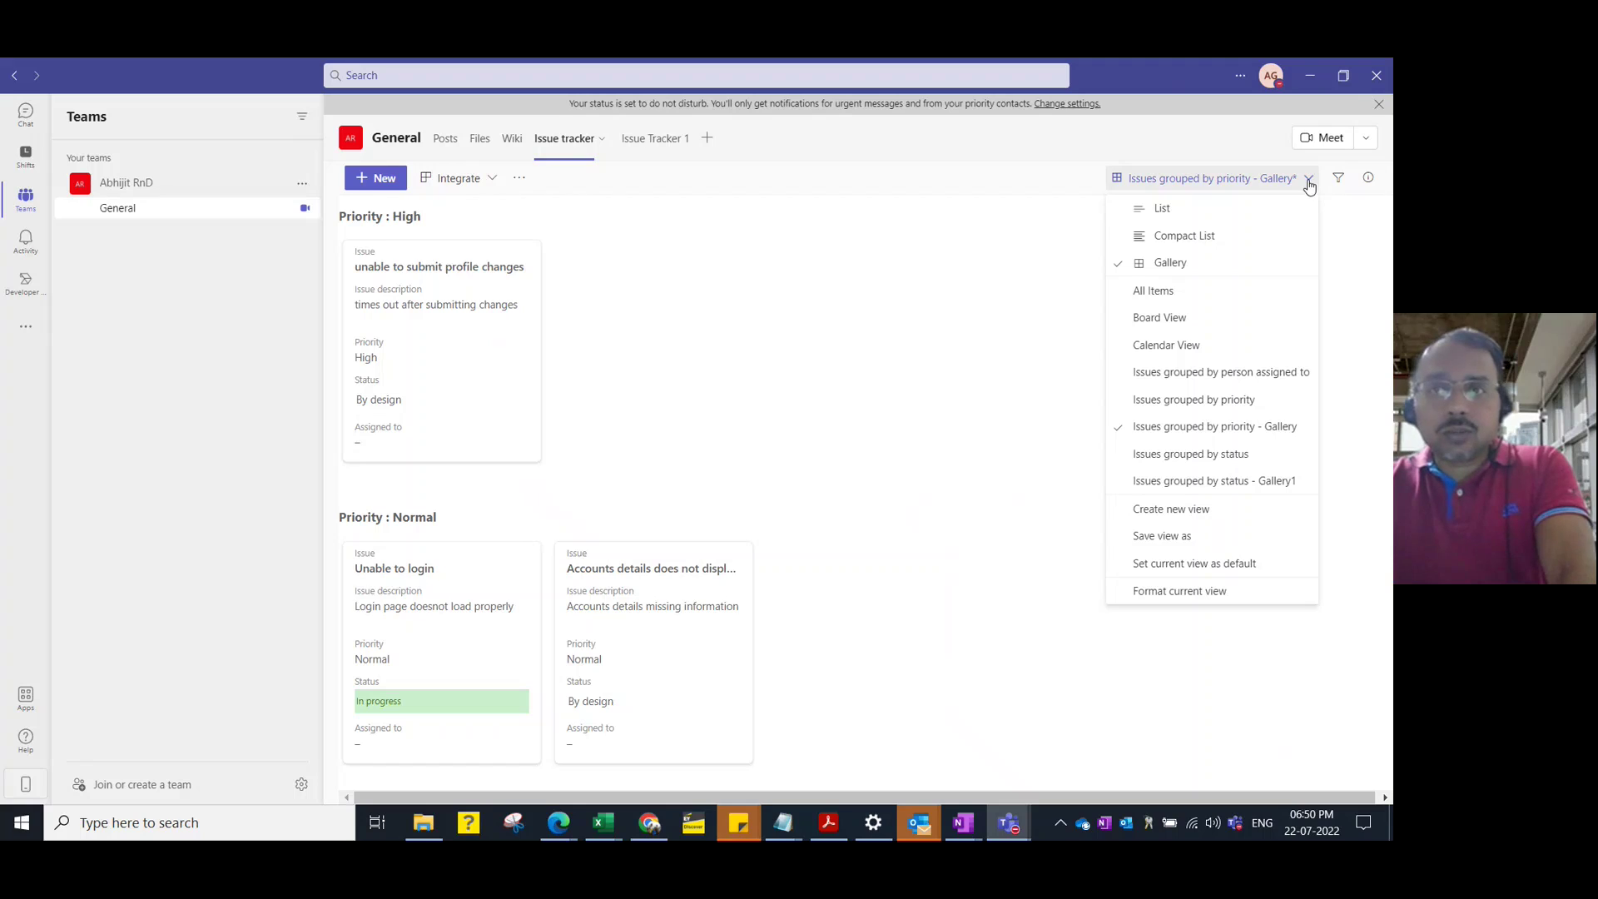
{"action": "left_click", "coordinate": [1164, 509]}
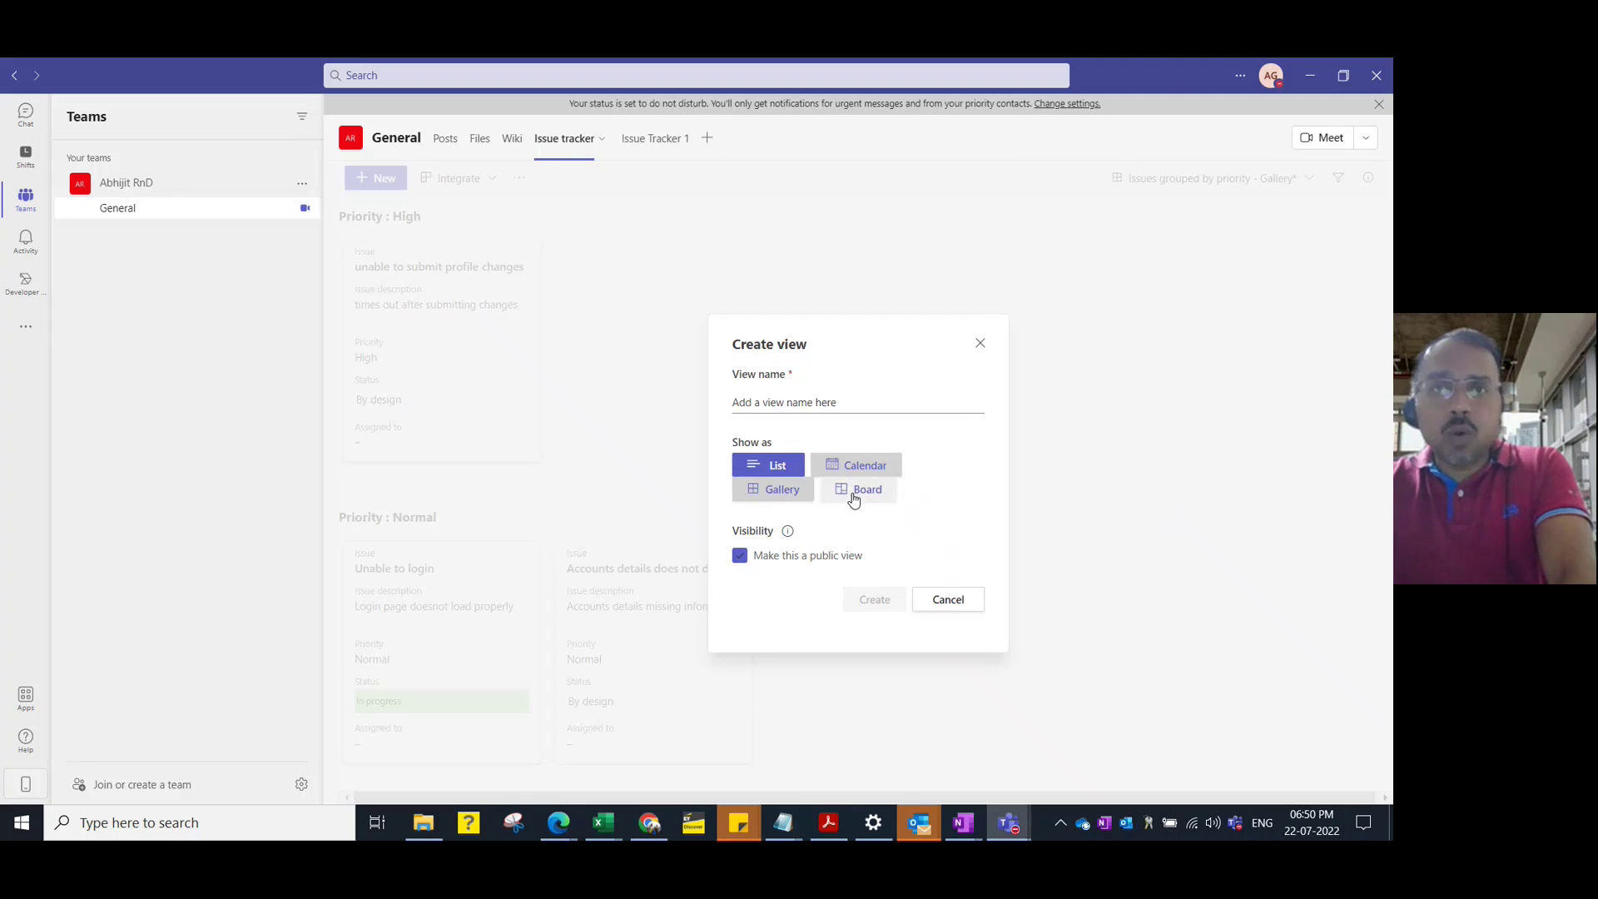
{"action": "left_click", "coordinate": [854, 499]}
{"action": "left_click", "coordinate": [809, 370]}
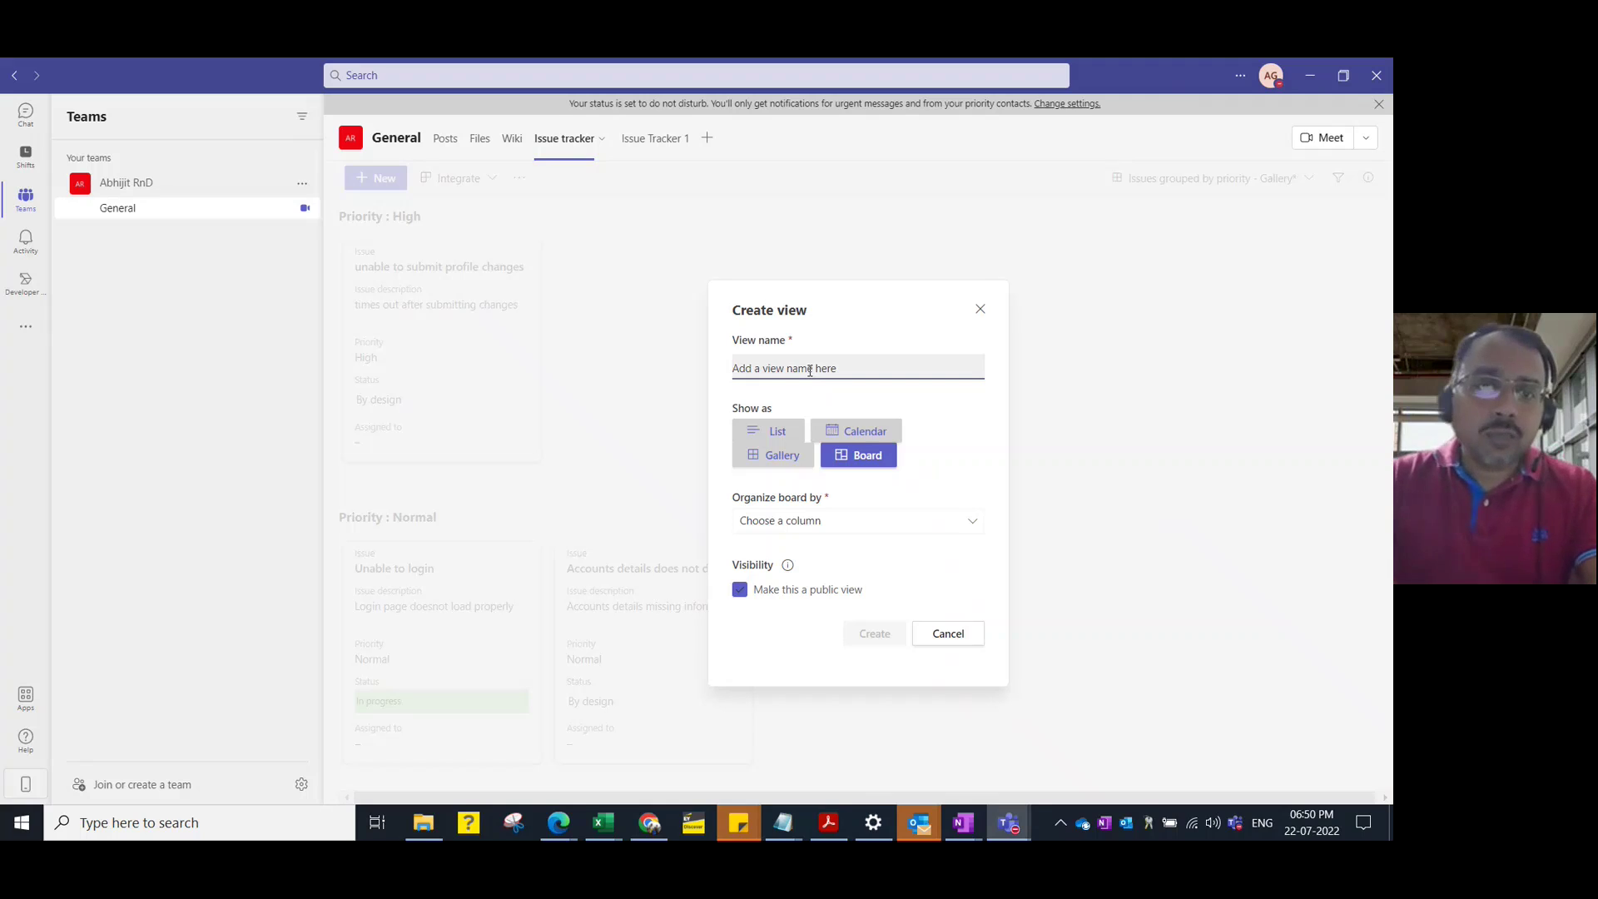
{"action": "type", "text": "My"}
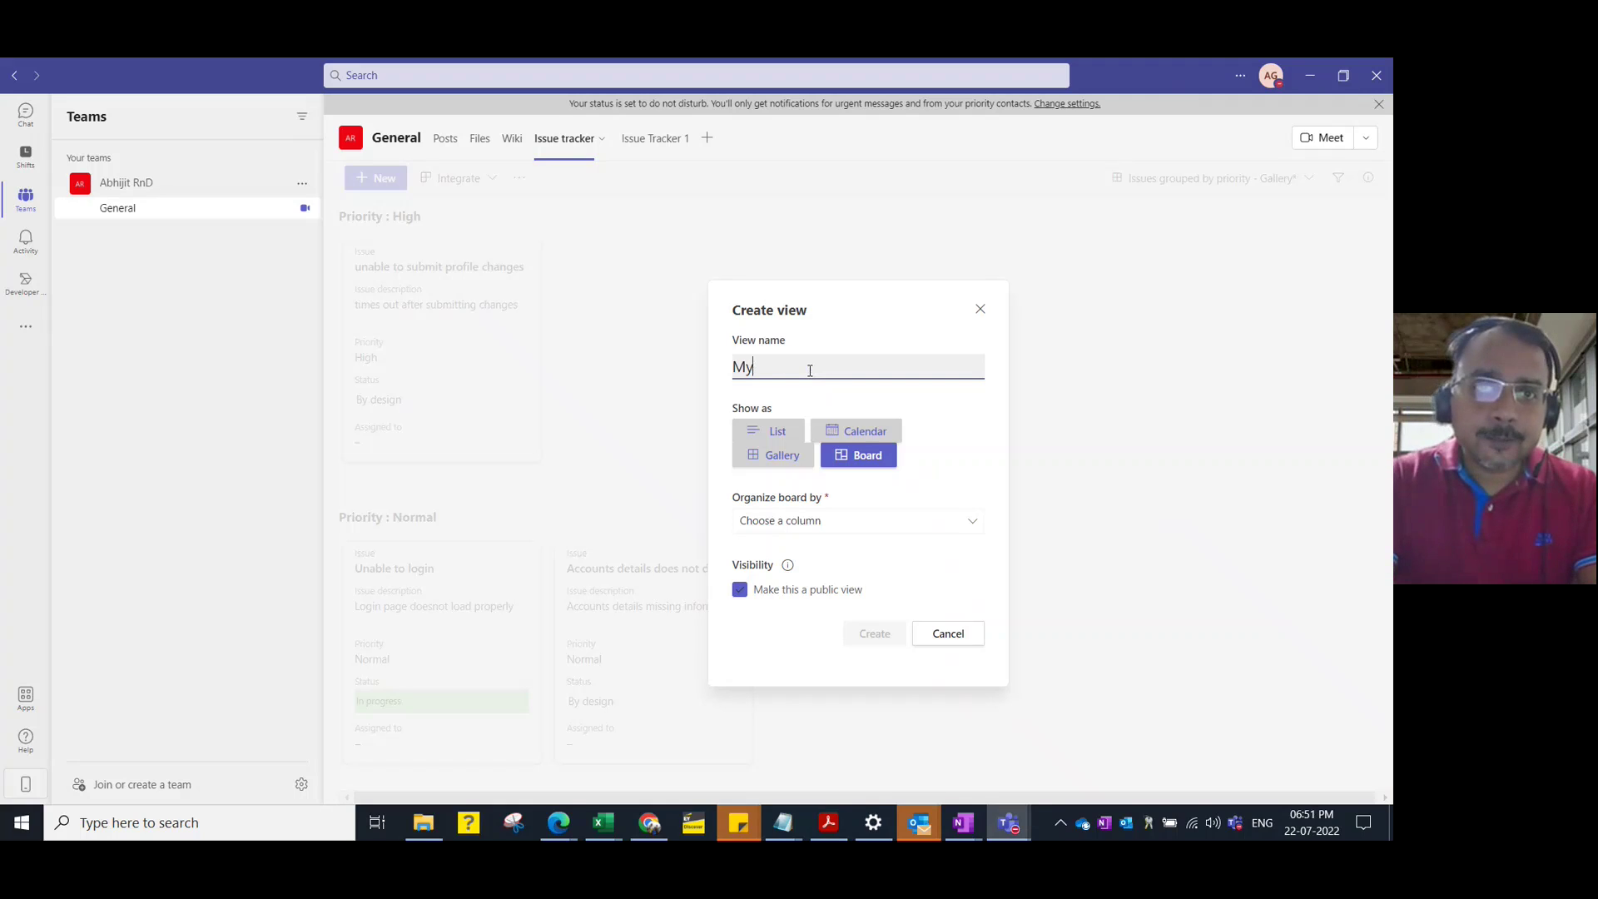
{"action": "type", "text": " statu"}
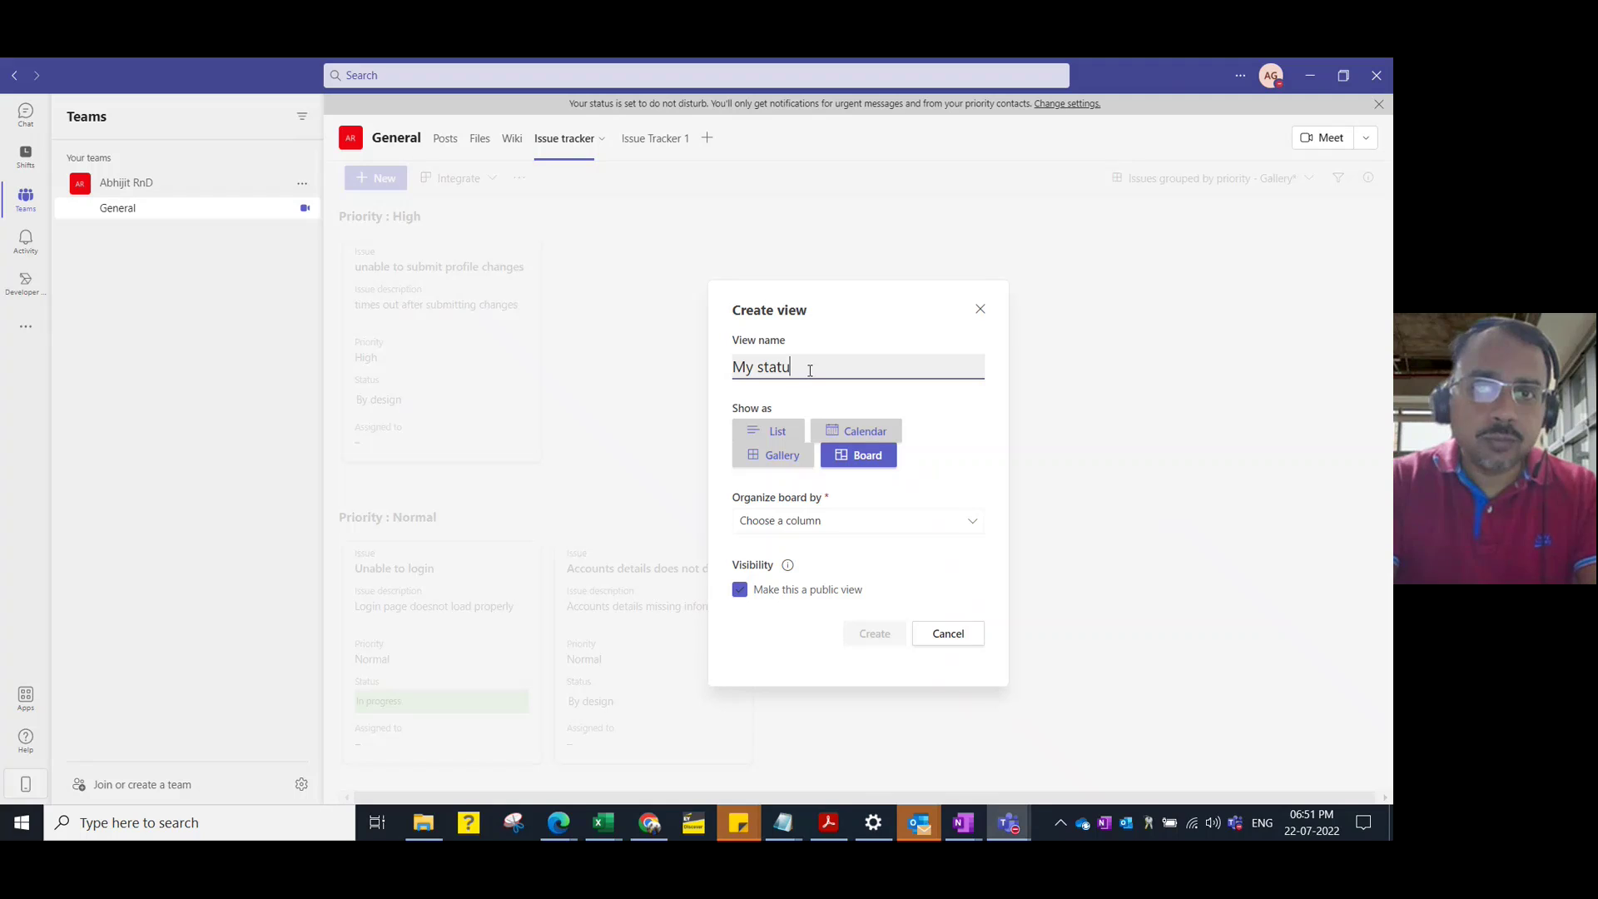
{"action": "type", "text": "s Borad"}
{"action": "key", "text": "BackSpace"}
{"action": "type", "text": "ard 1"}
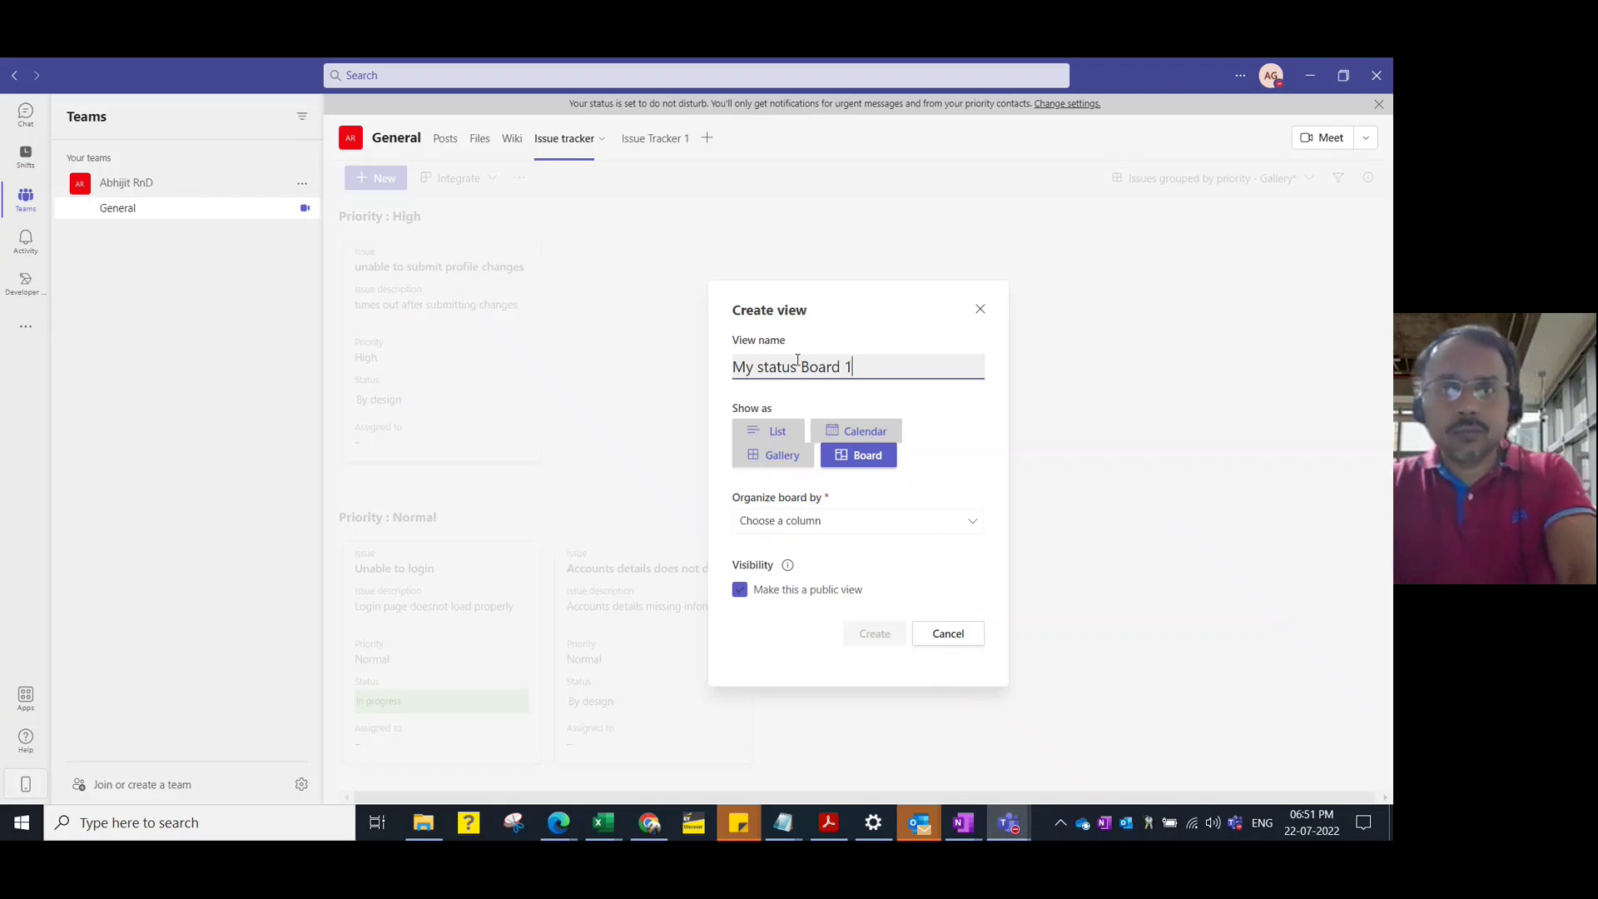
- Organize the board by the Status column and create it as a public view
{"action": "left_click", "coordinate": [862, 524]}
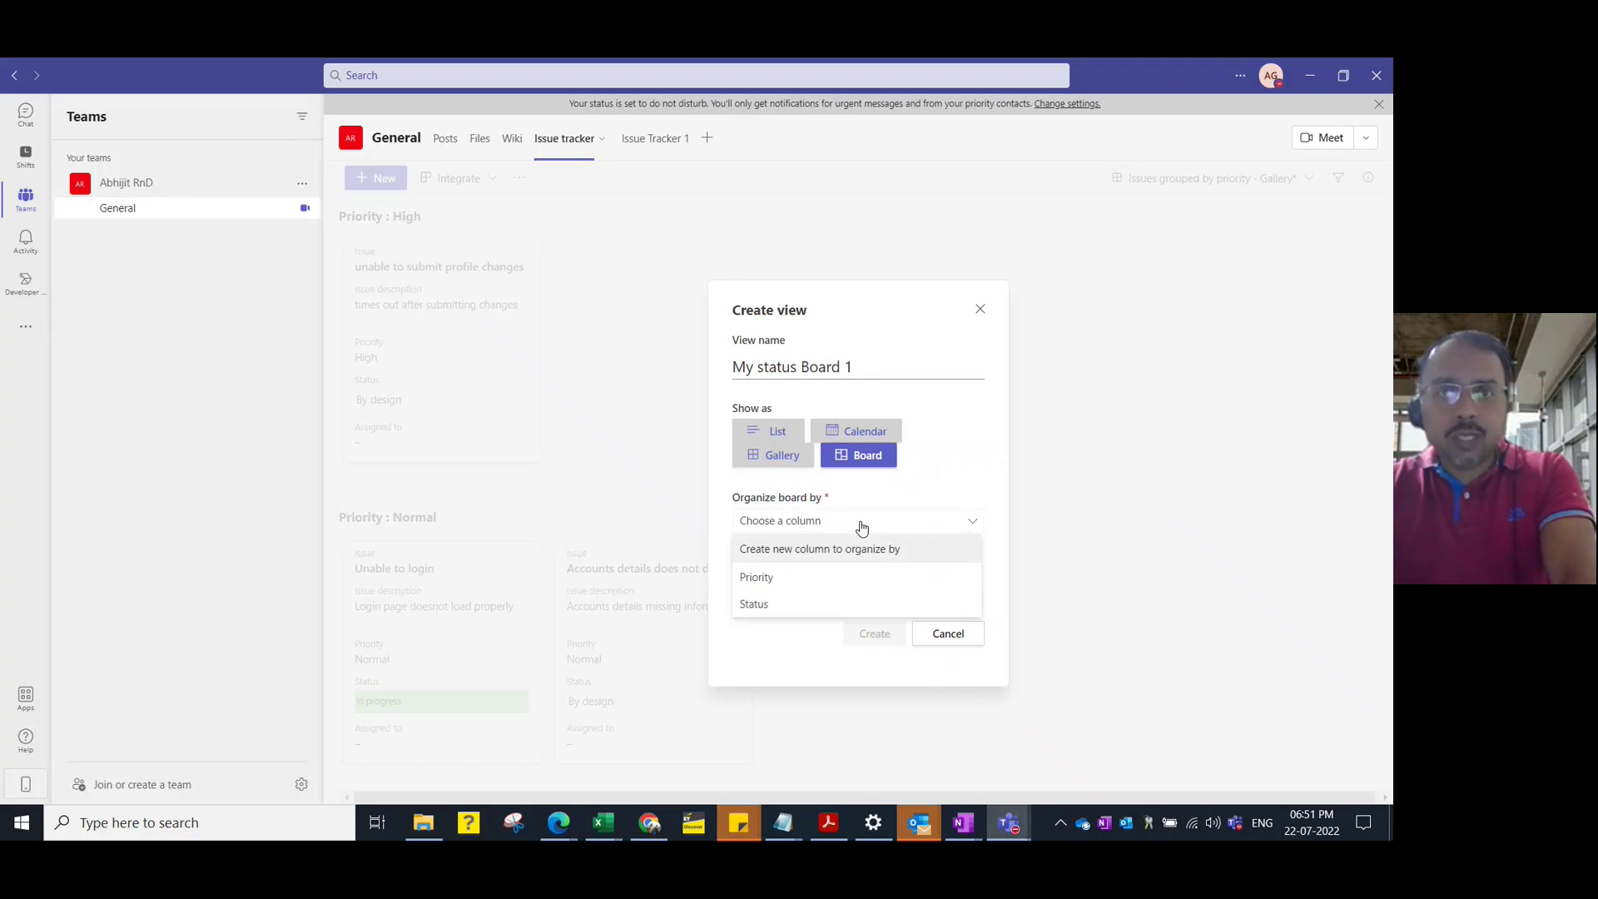
{"action": "left_click", "coordinate": [789, 607]}
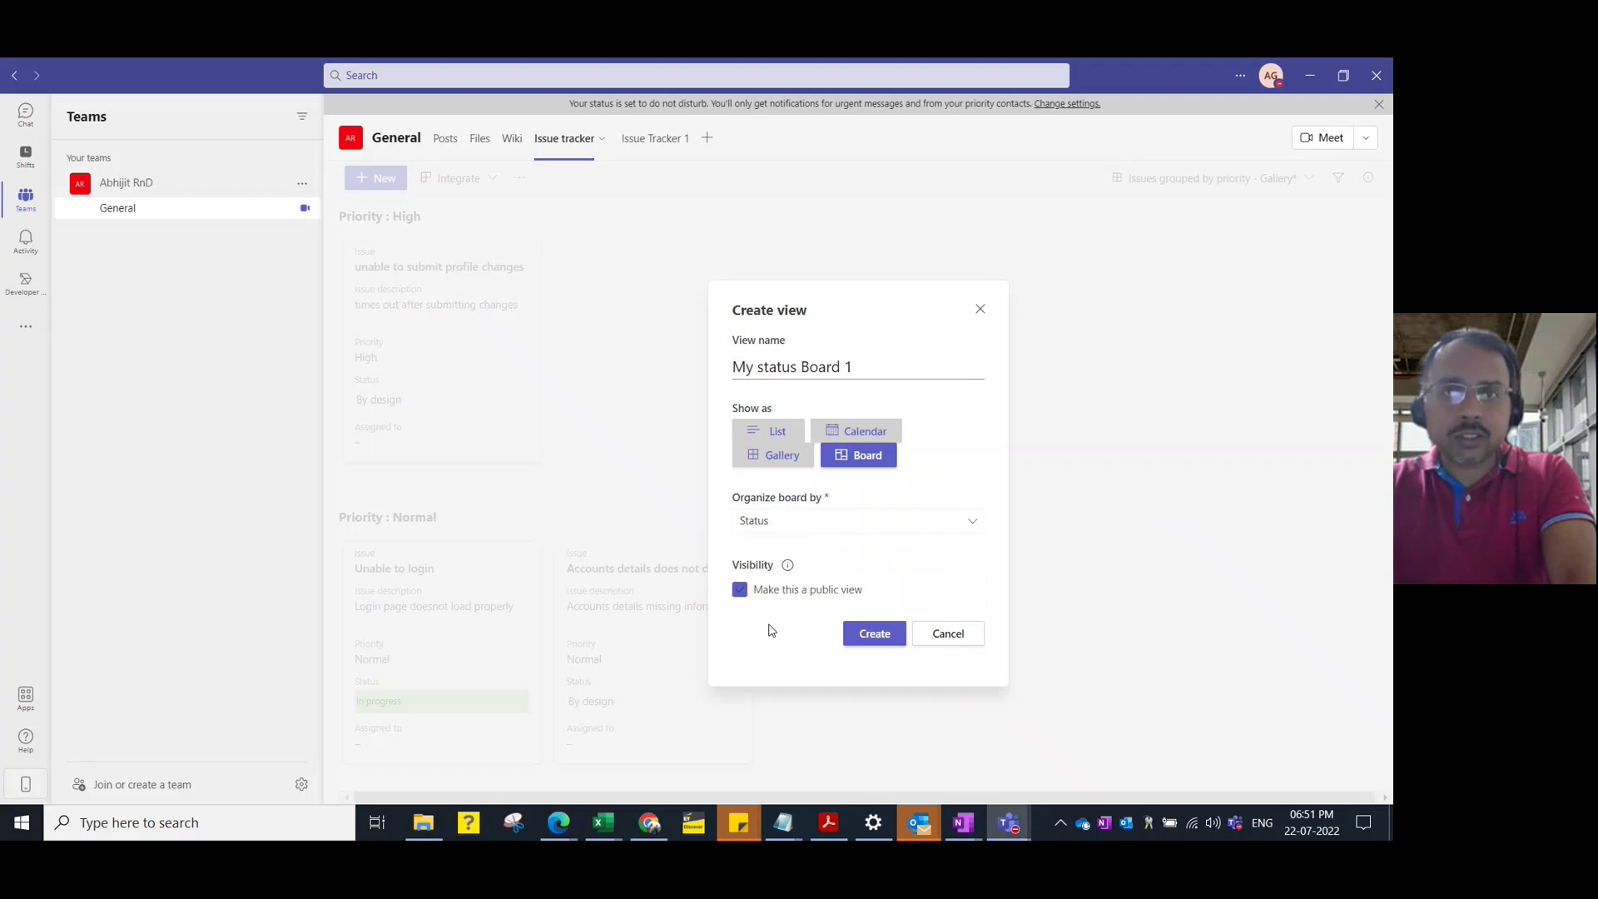
{"action": "left_click", "coordinate": [865, 638]}
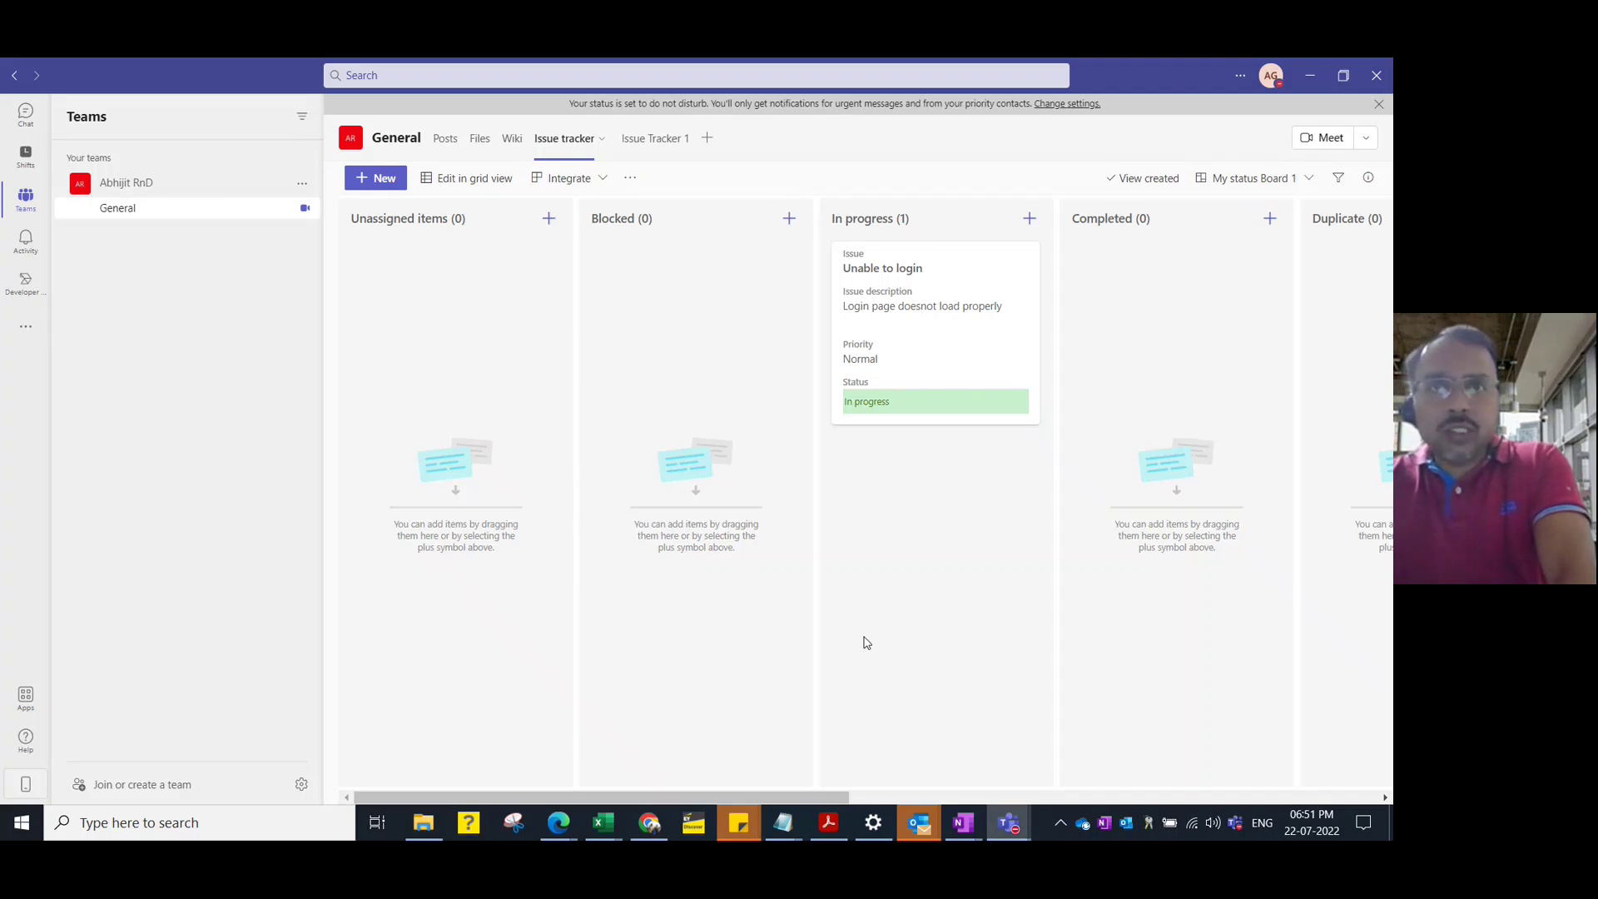
- Move the "unable to submit profile changes" card from the By design column to the In progress column
{"action": "left_click_drag", "start_coordinate": [823, 796], "coordinate": [911, 798]}
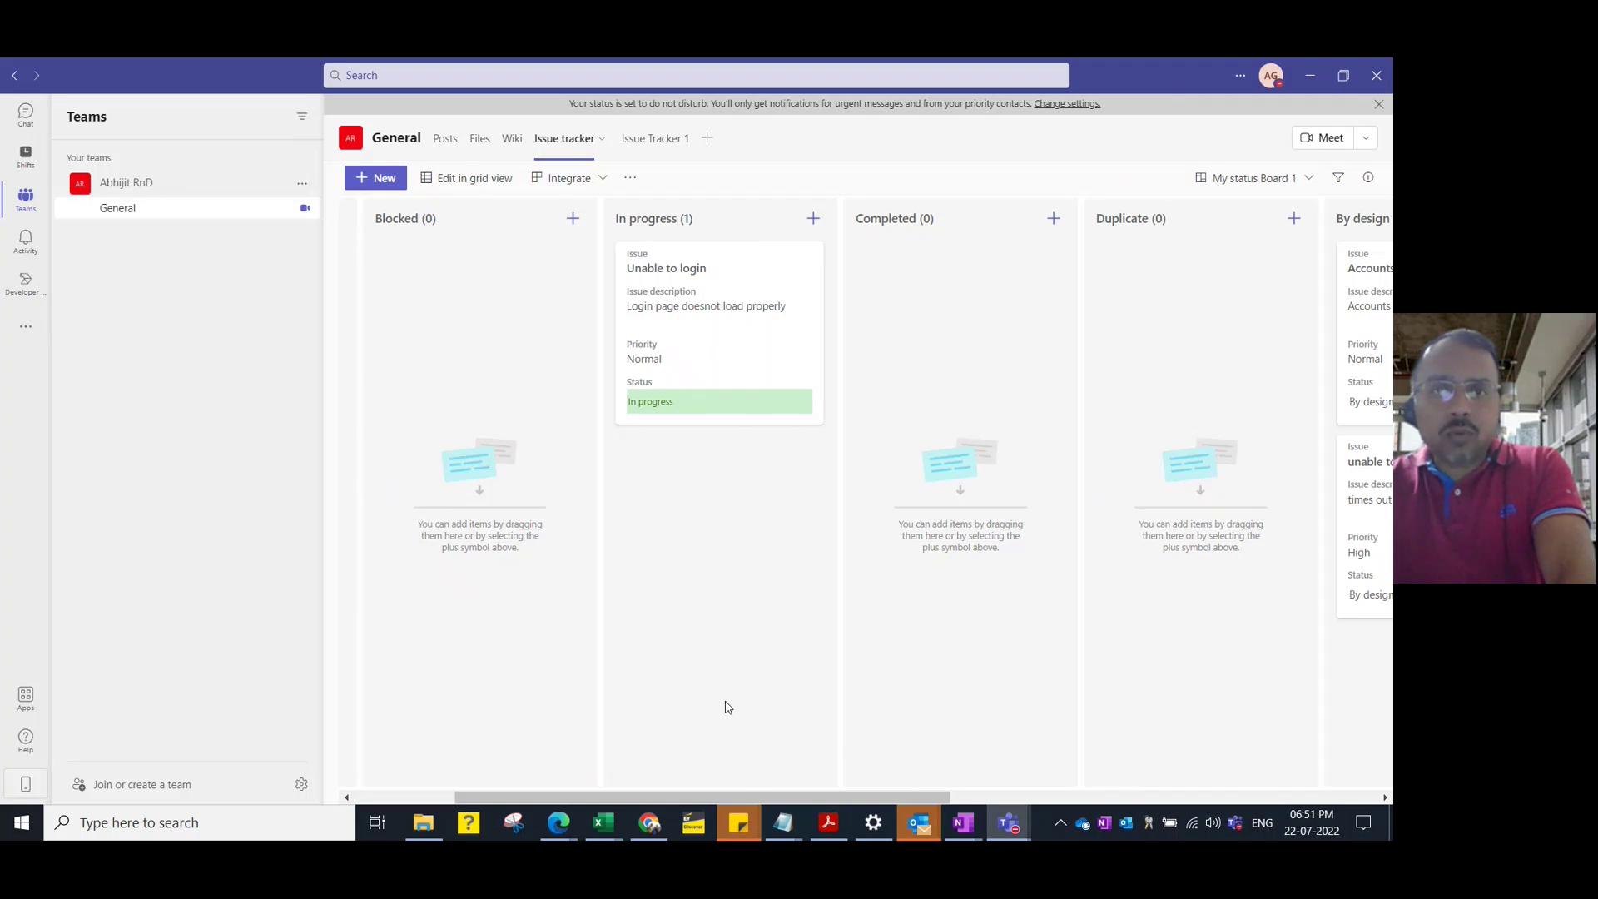
{"action": "left_click_drag", "start_coordinate": [743, 795], "coordinate": [975, 803]}
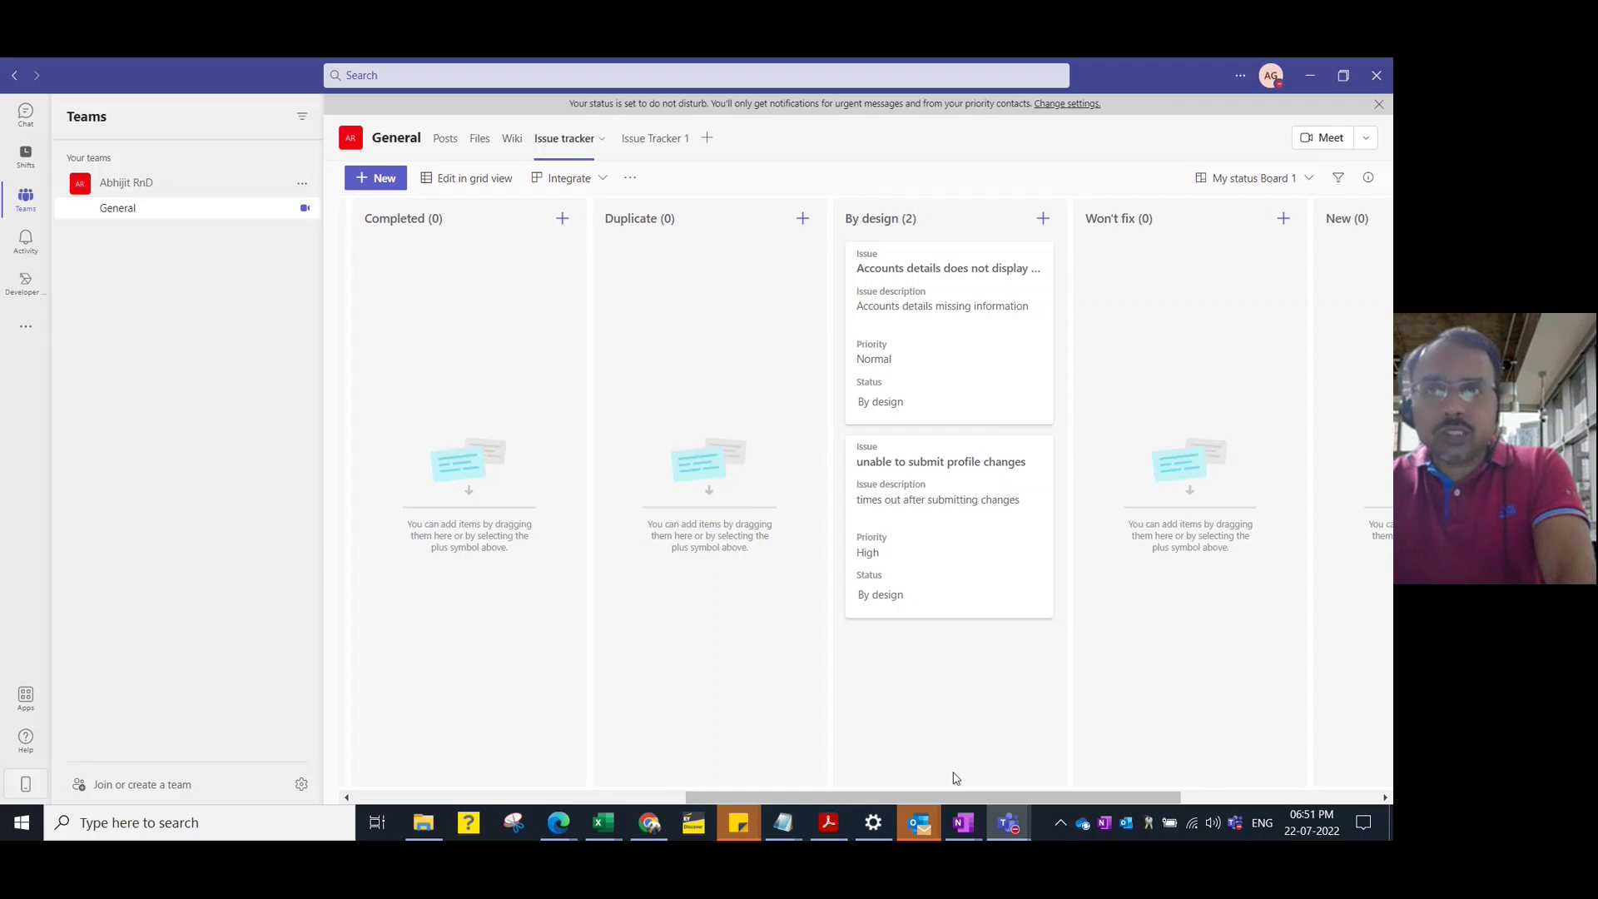
{"action": "left_click_drag", "start_coordinate": [946, 797], "coordinate": [795, 817]}
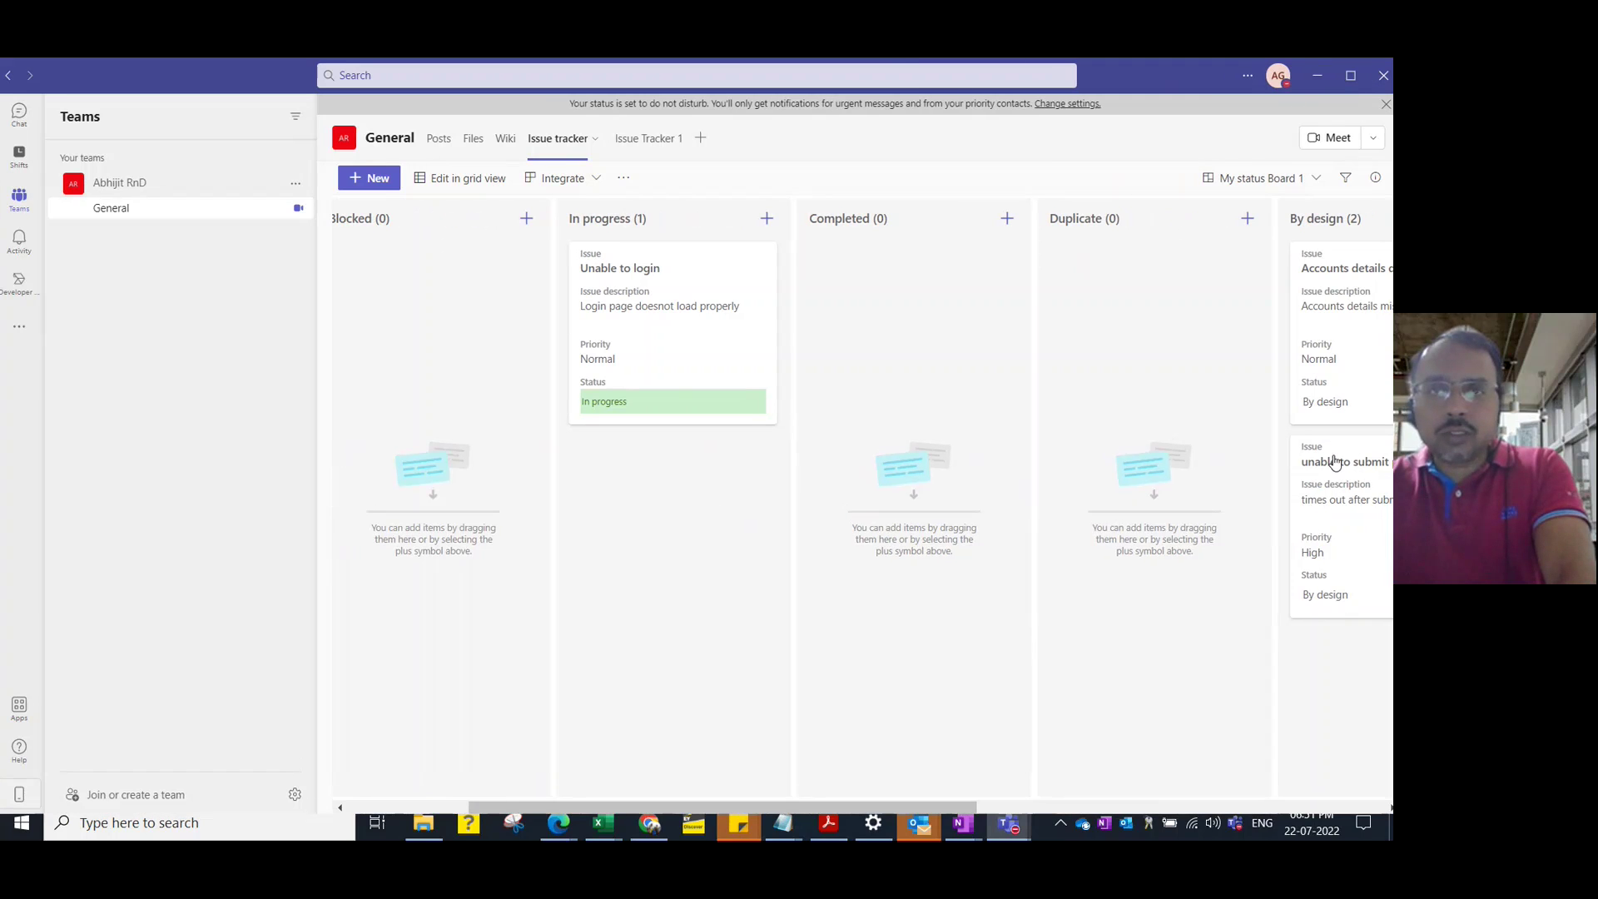
{"action": "left_click_drag", "start_coordinate": [1318, 463], "coordinate": [625, 556]}
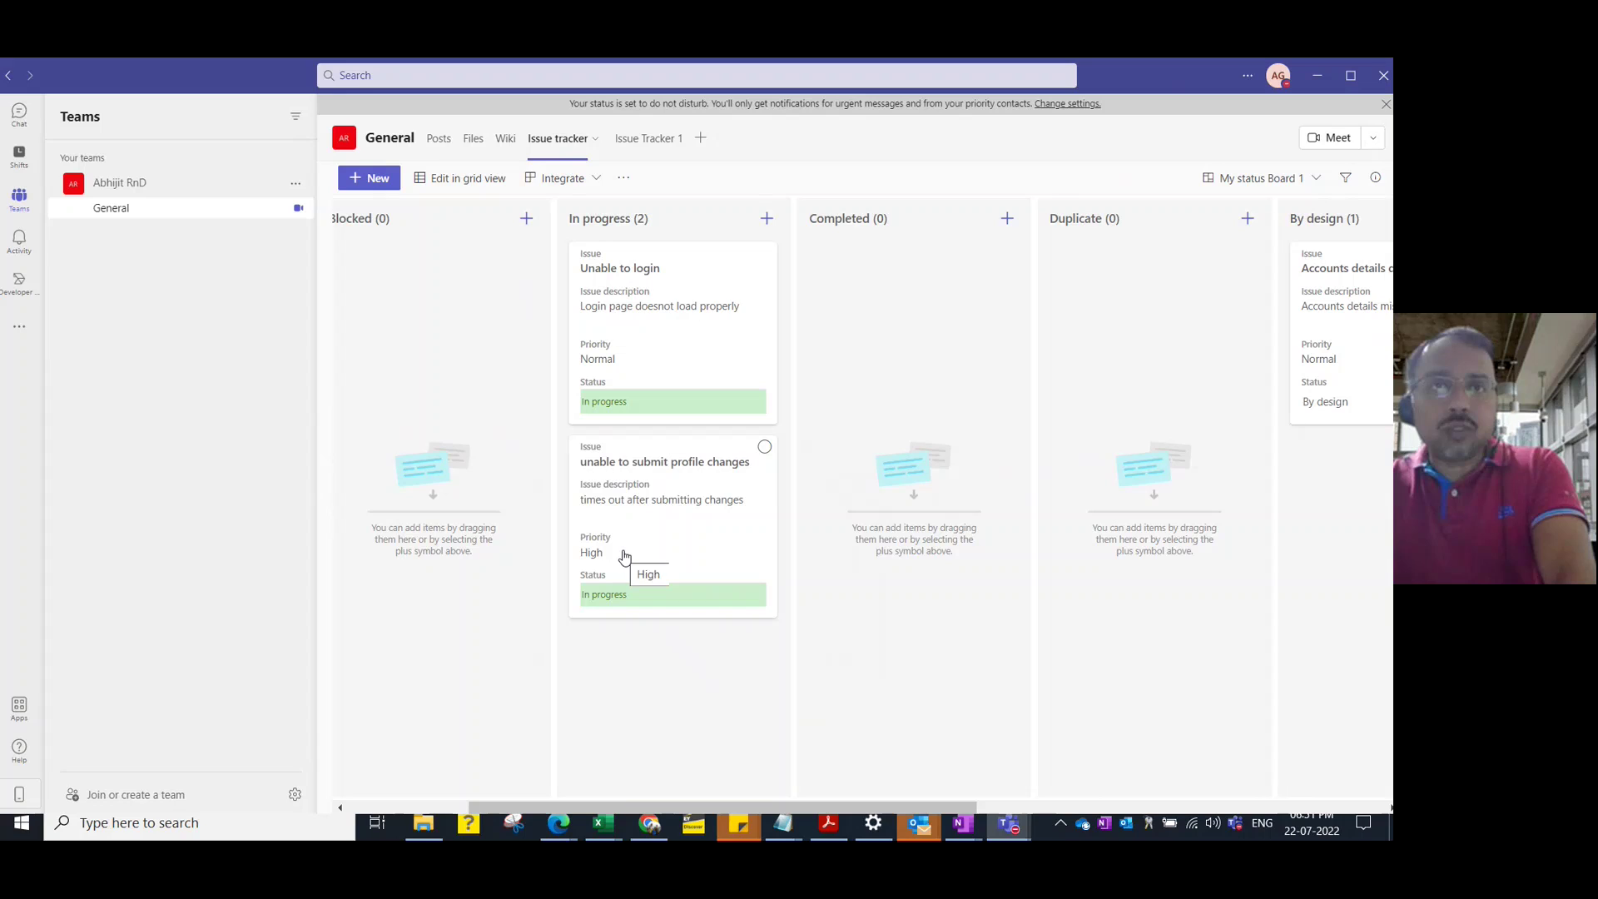
- Set My status Board 1 as the default view, and leave and reopen the Issue tracker list to check it
{"action": "left_click", "coordinate": [1299, 189]}
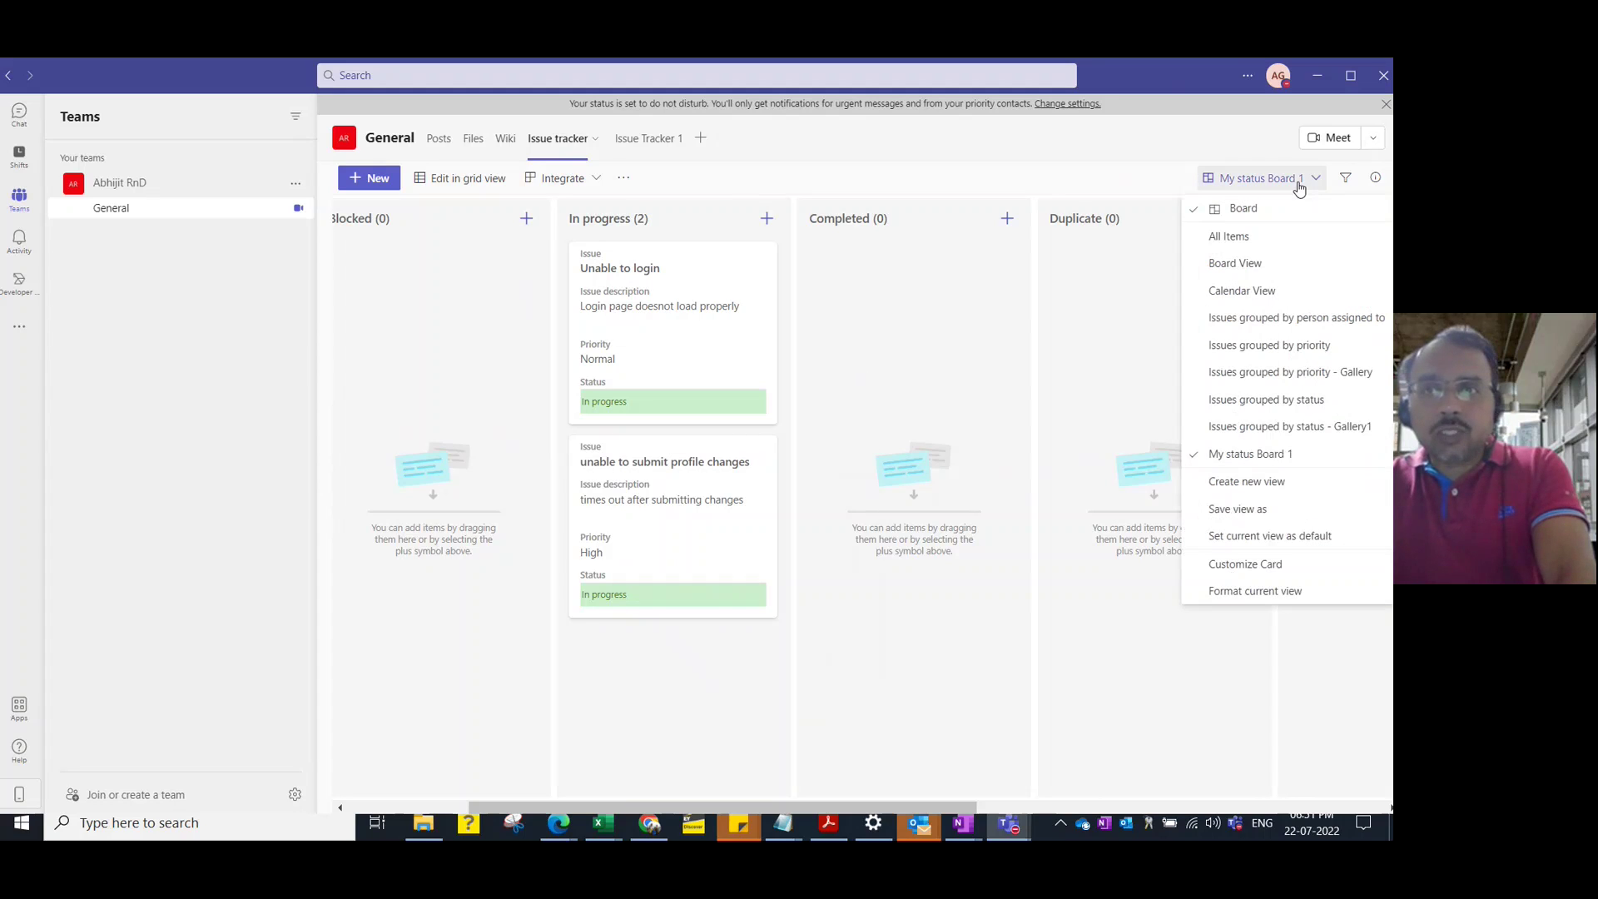
{"action": "left_click", "coordinate": [1259, 539]}
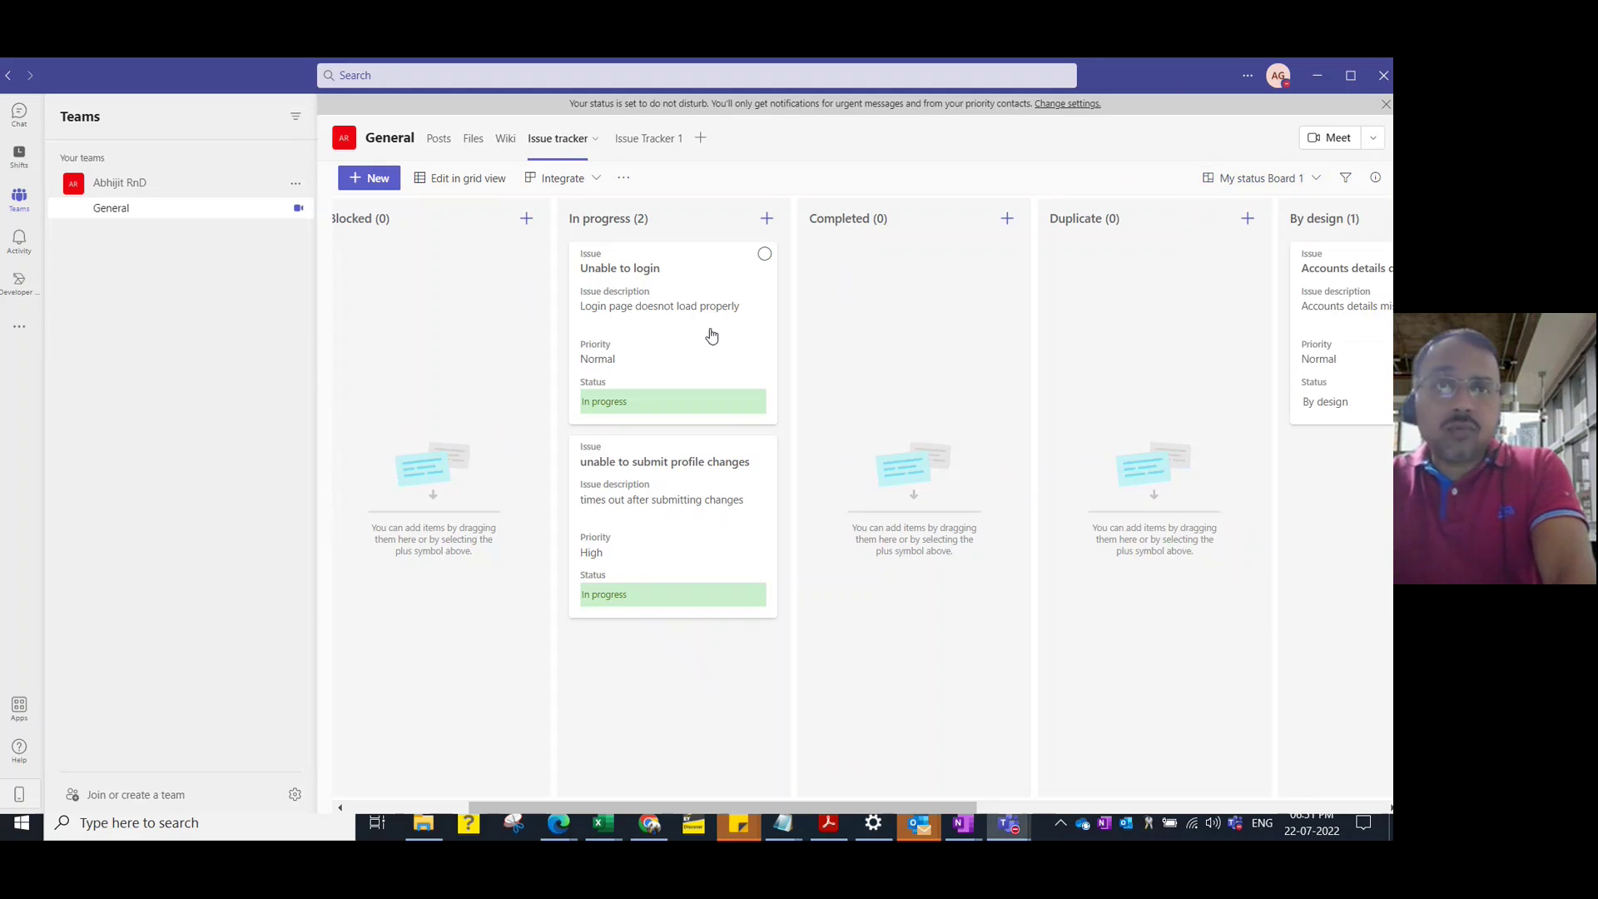
{"action": "left_click", "coordinate": [507, 140]}
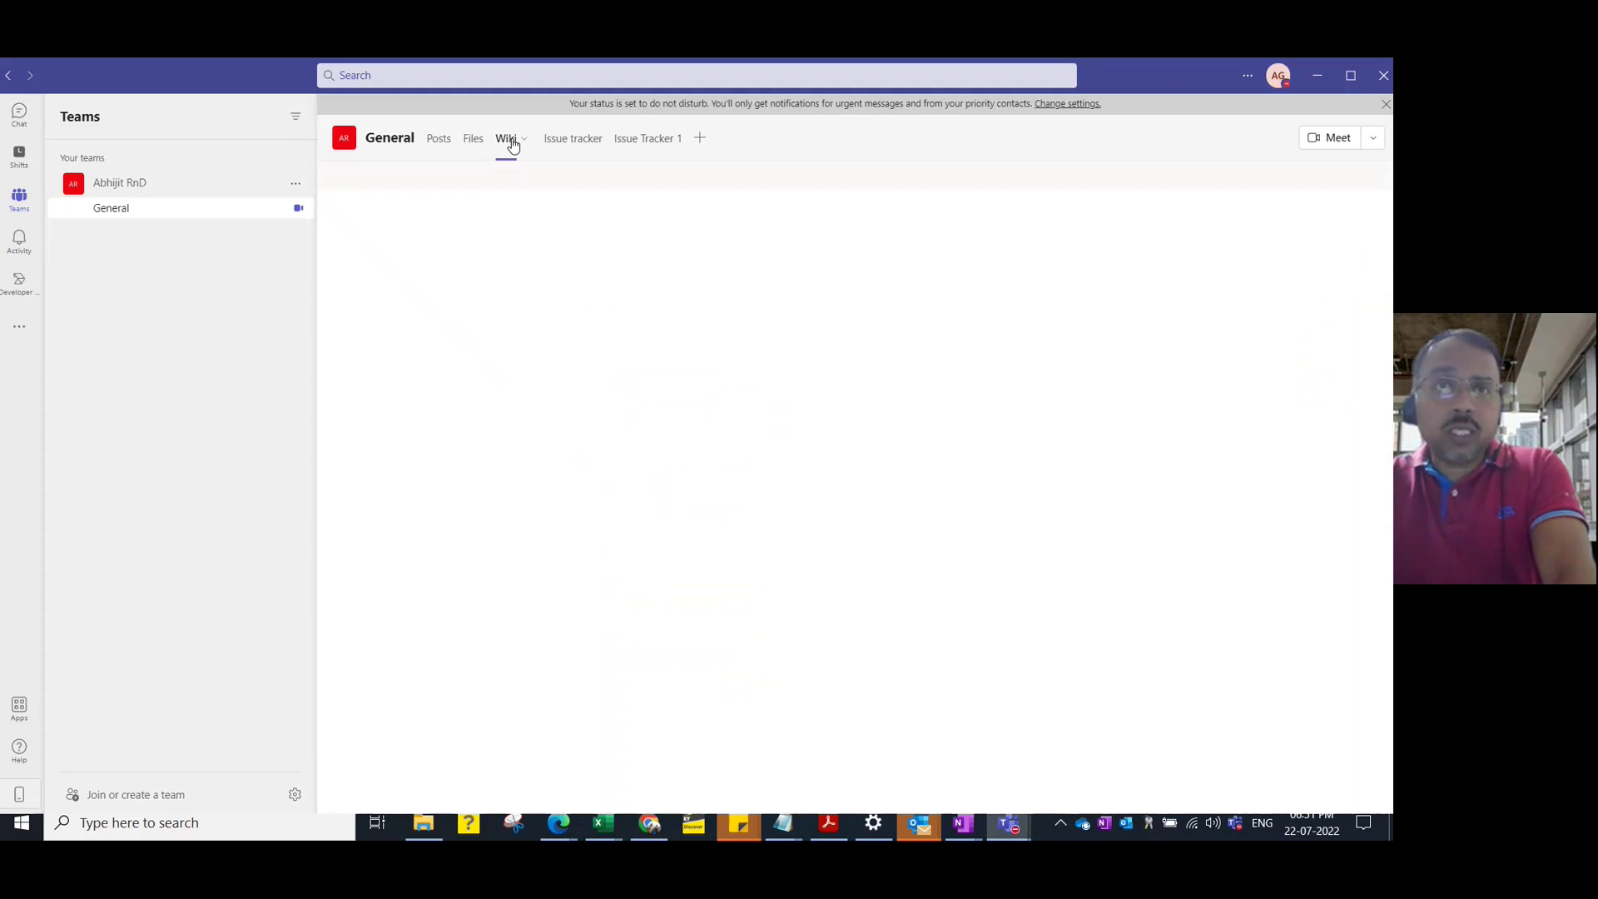
{"action": "left_click", "coordinate": [566, 143]}
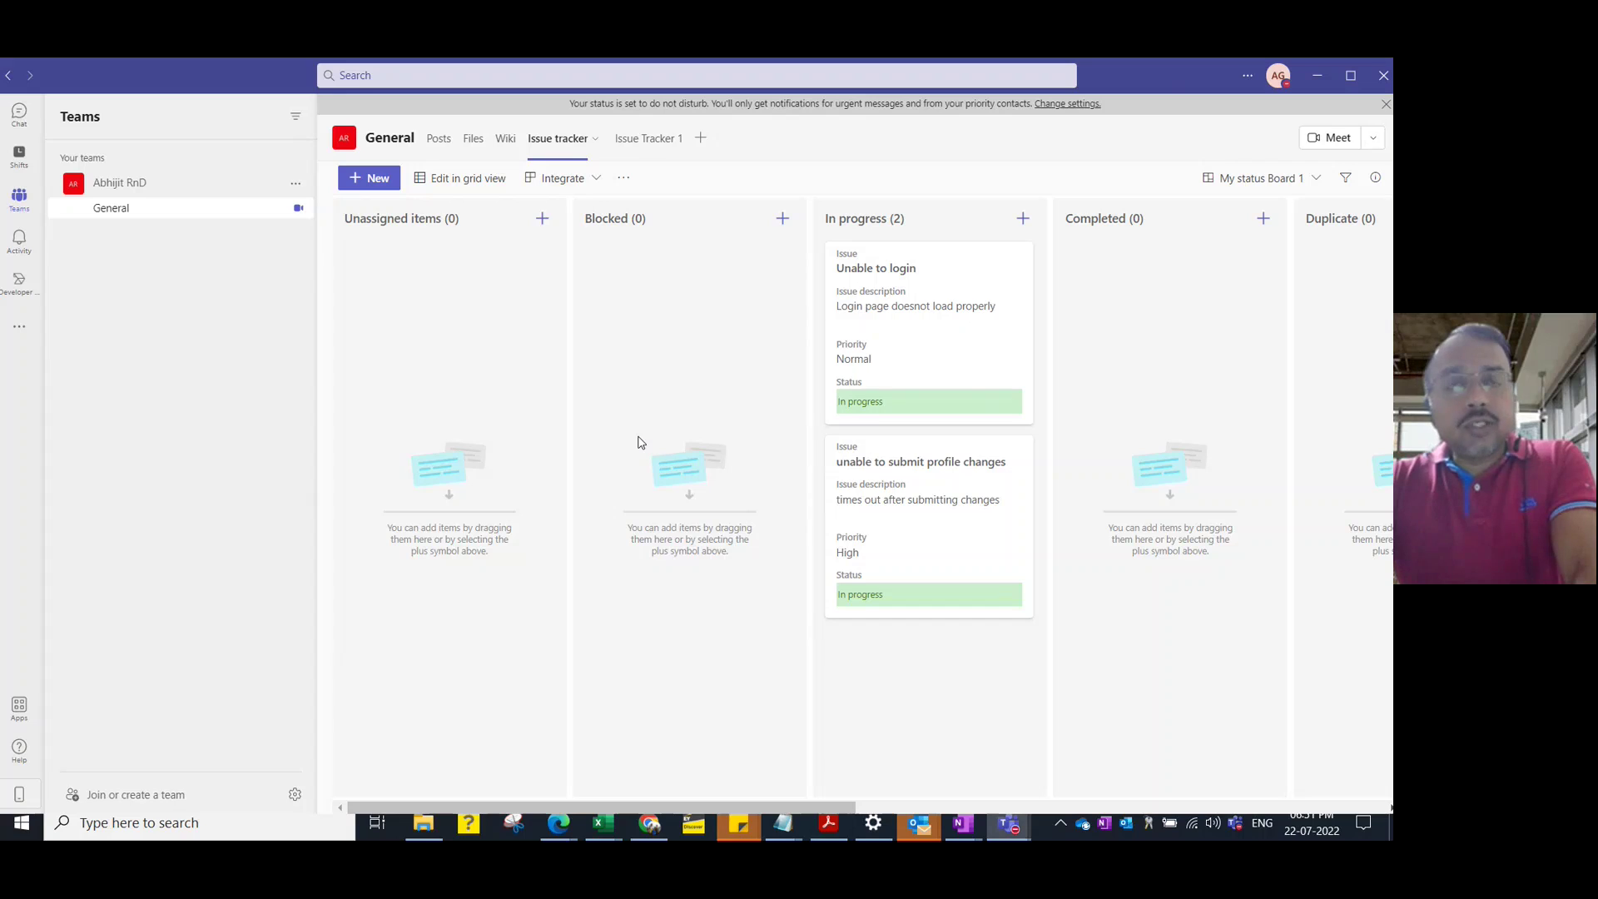
- Start a new view shown as a Calendar and name it "Issue in Calendar"
{"action": "left_click", "coordinate": [1313, 183]}
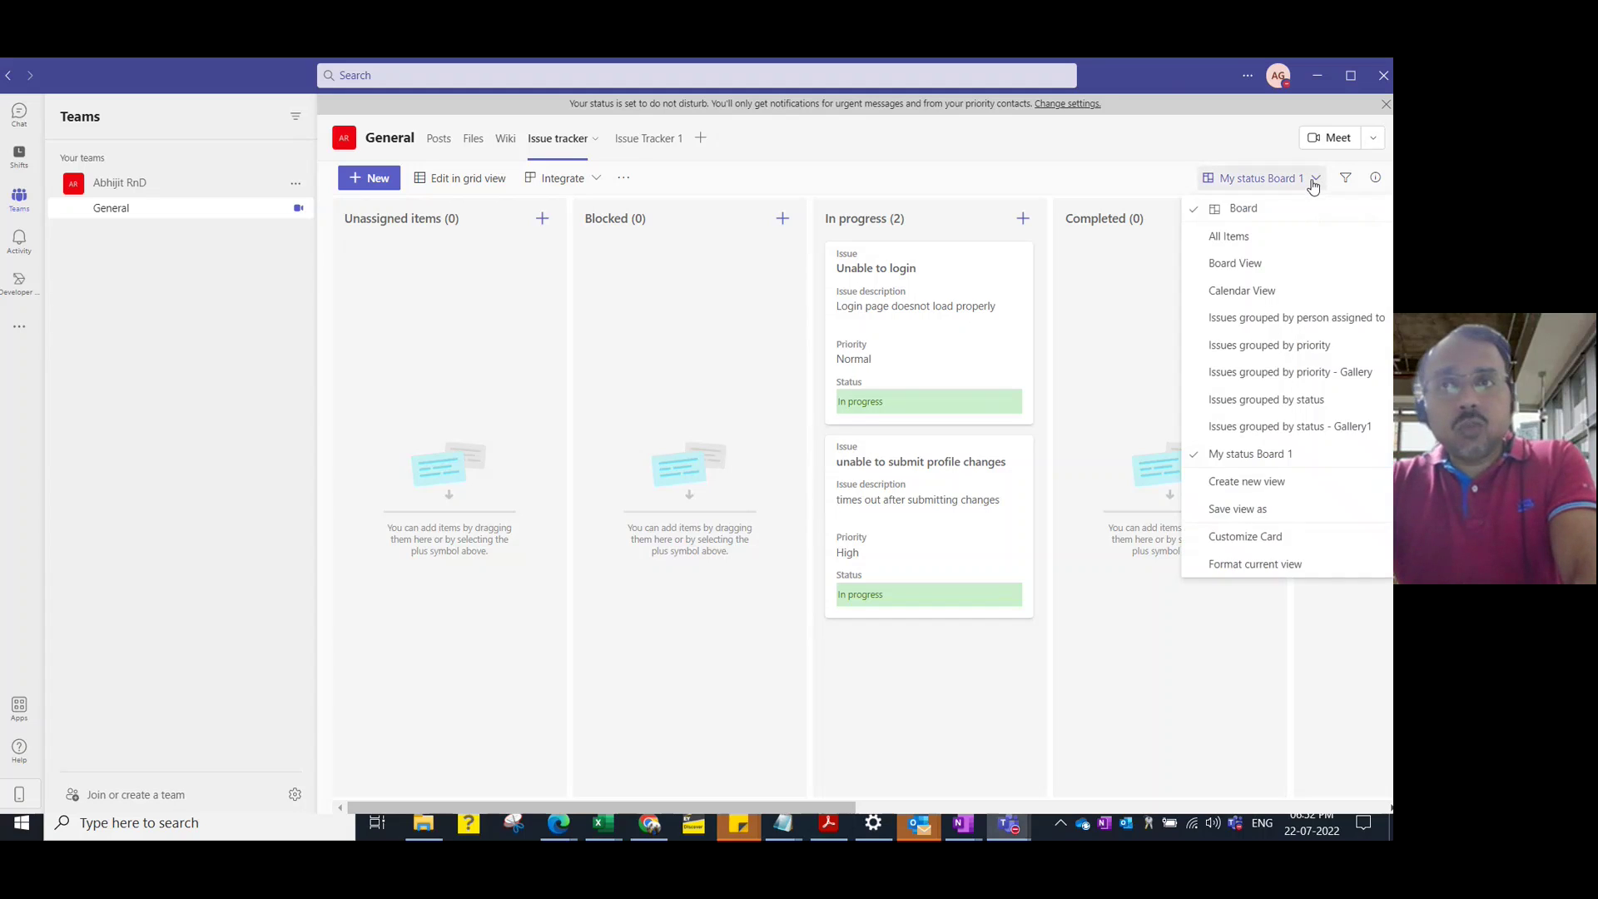
{"action": "left_click", "coordinate": [1249, 485]}
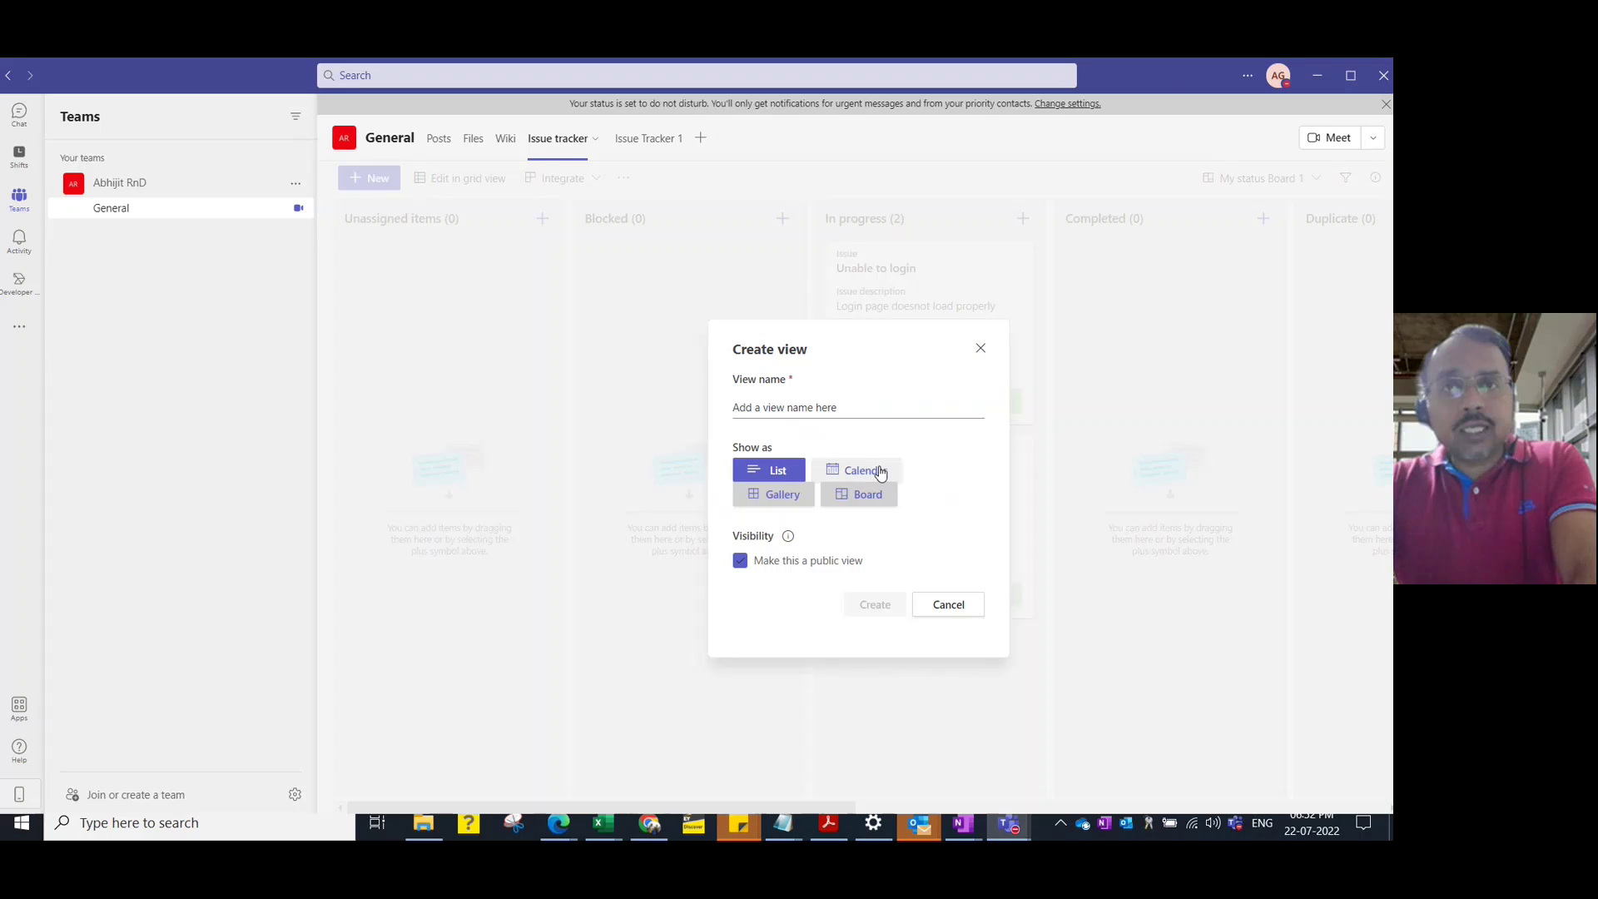
{"action": "left_click", "coordinate": [880, 471]}
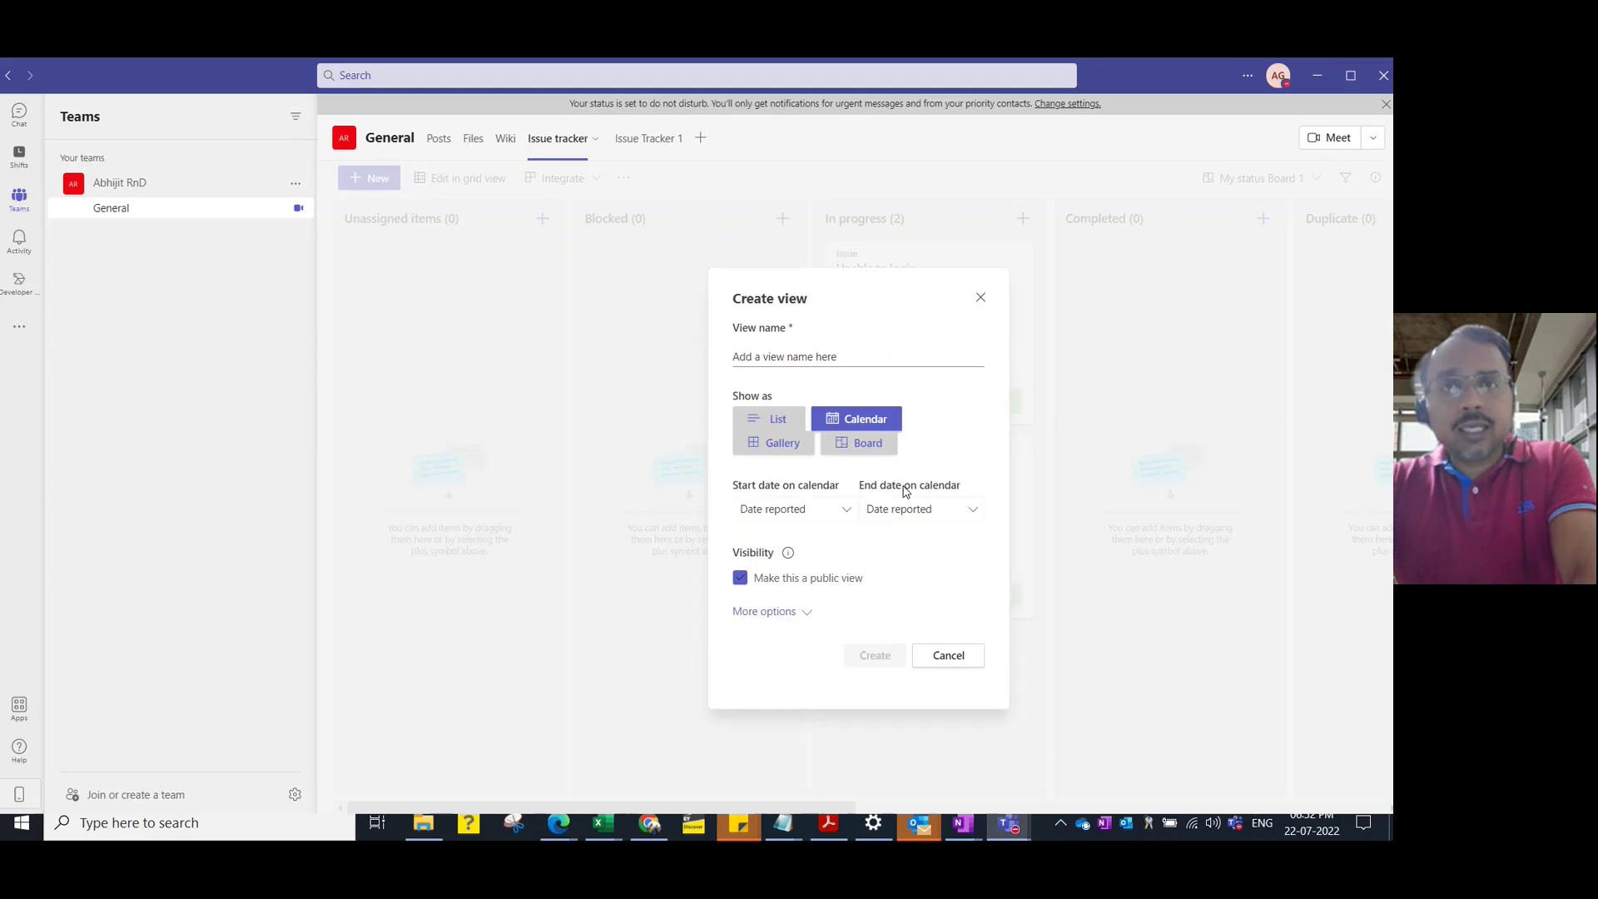
{"action": "left_click", "coordinate": [848, 356]}
{"action": "type", "text": "My"}
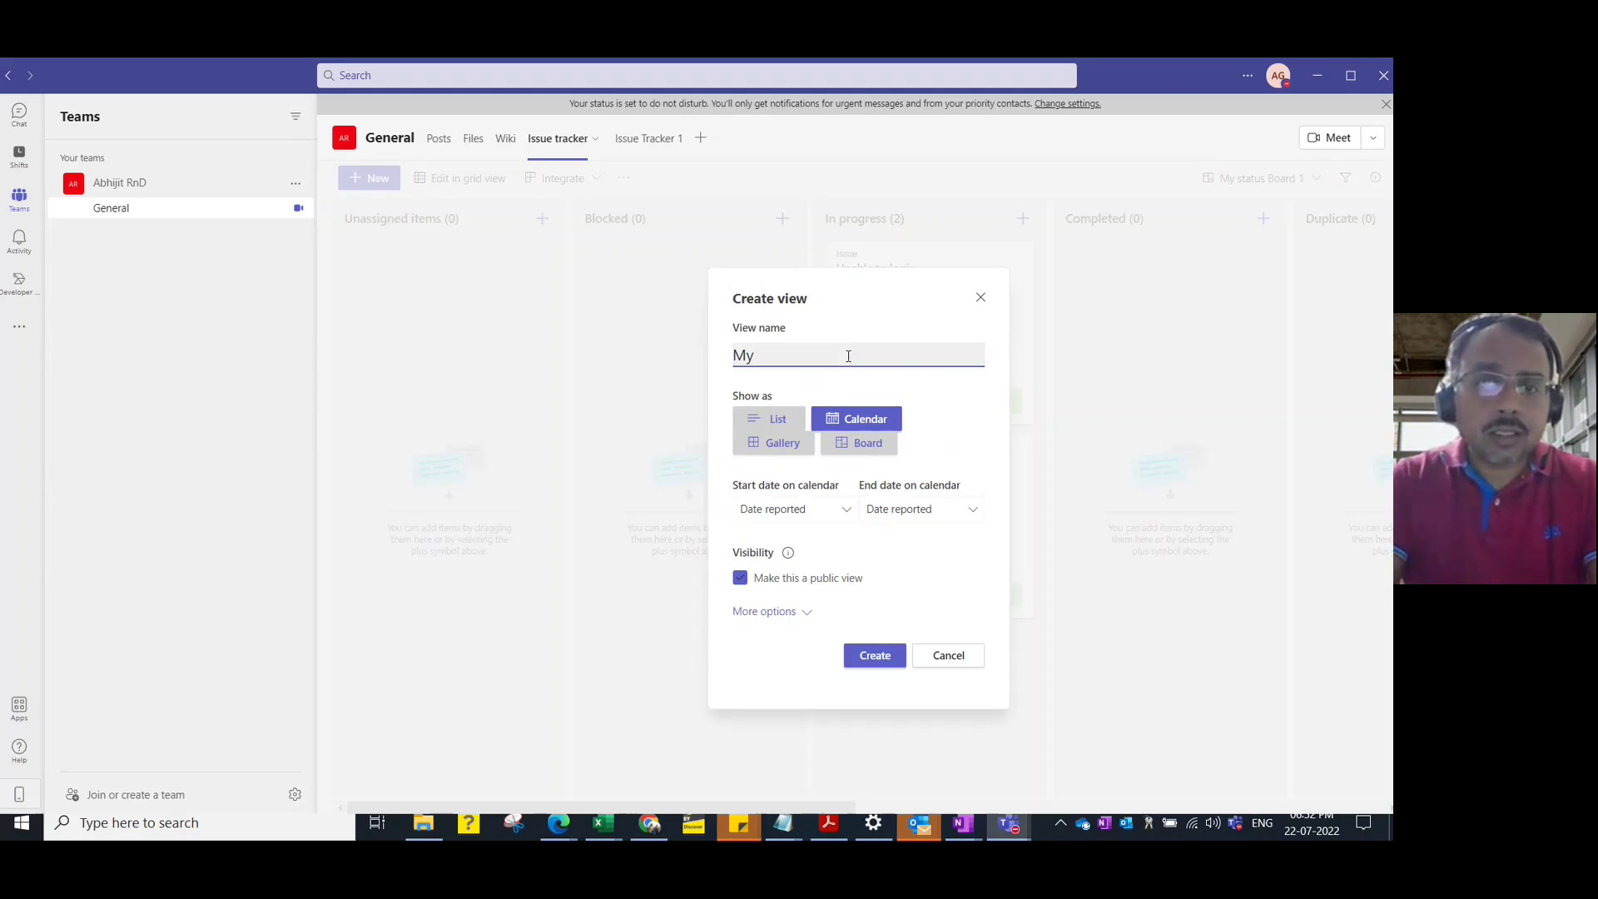
{"action": "key", "text": "BackSpace"}
{"action": "key", "text": "BackSpace"}
{"action": "type", "text": "Iss"}
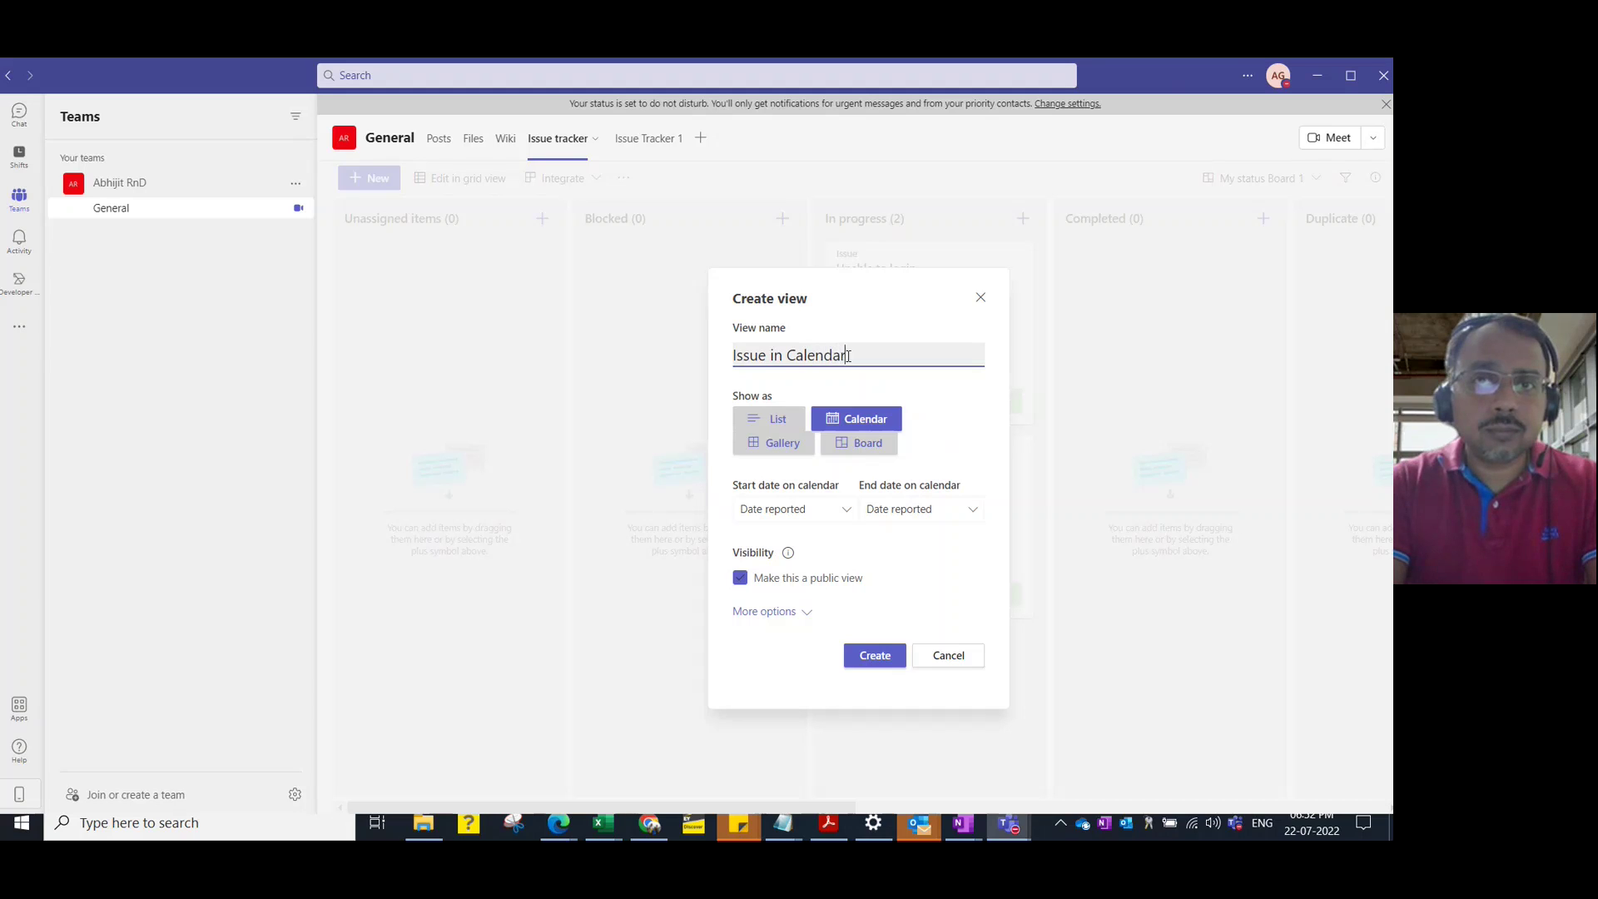
{"action": "type", "text": "ue in Calendar"}
{"action": "key", "text": "Tab"}
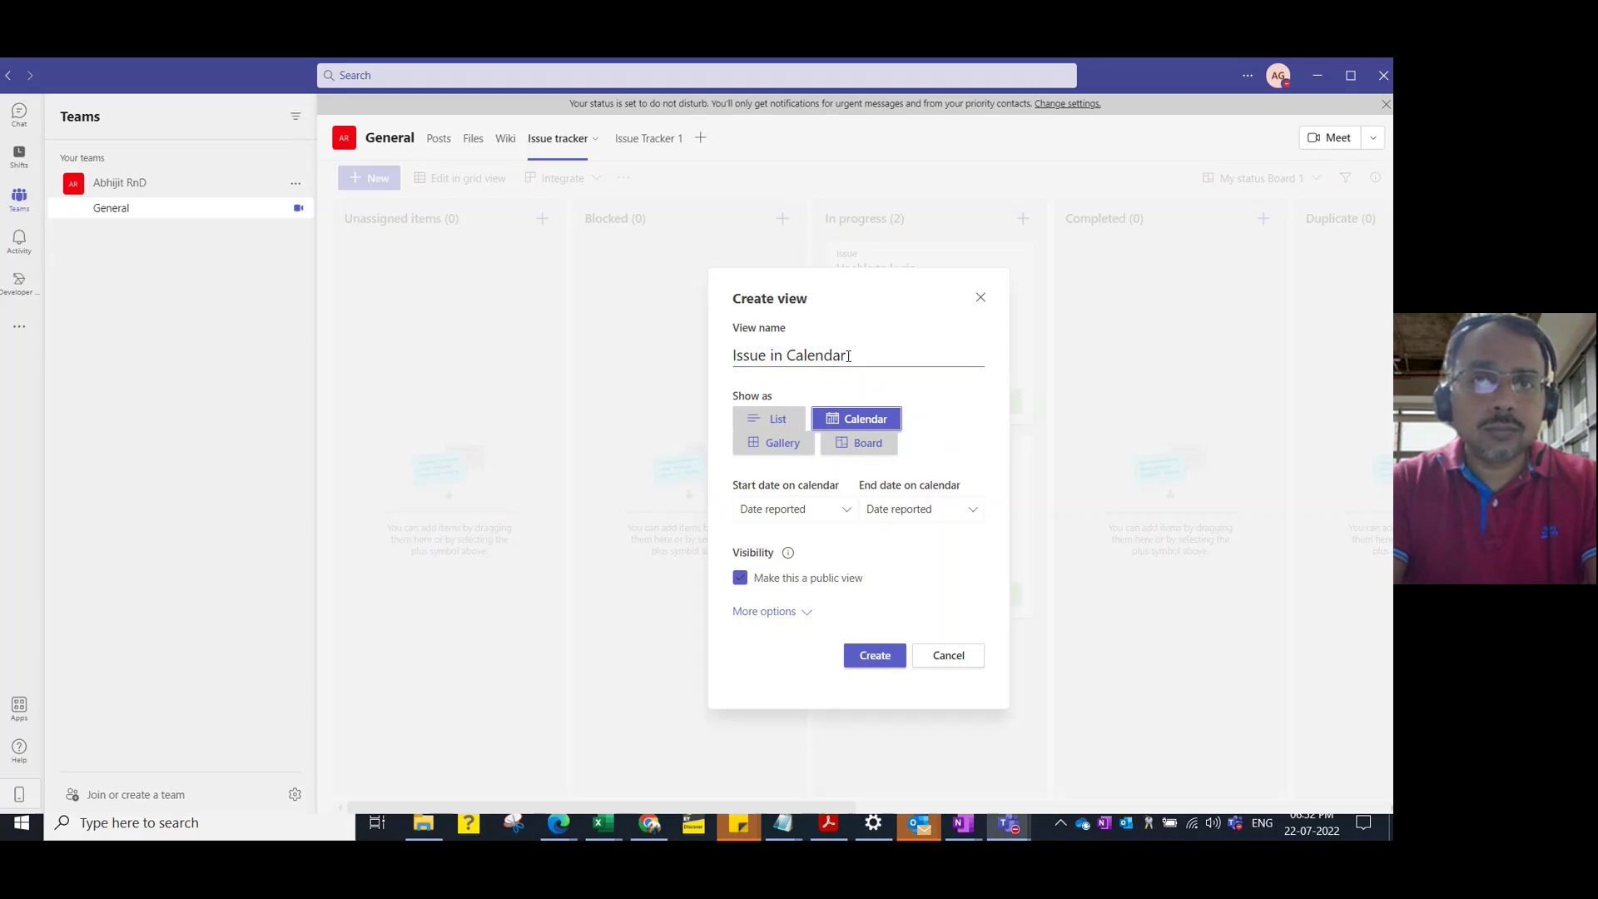
- Keep Date reported as the calendar's start and end date, expand the additional options, and create the public view
{"action": "left_click", "coordinate": [853, 586]}
{"action": "left_click", "coordinate": [822, 510]}
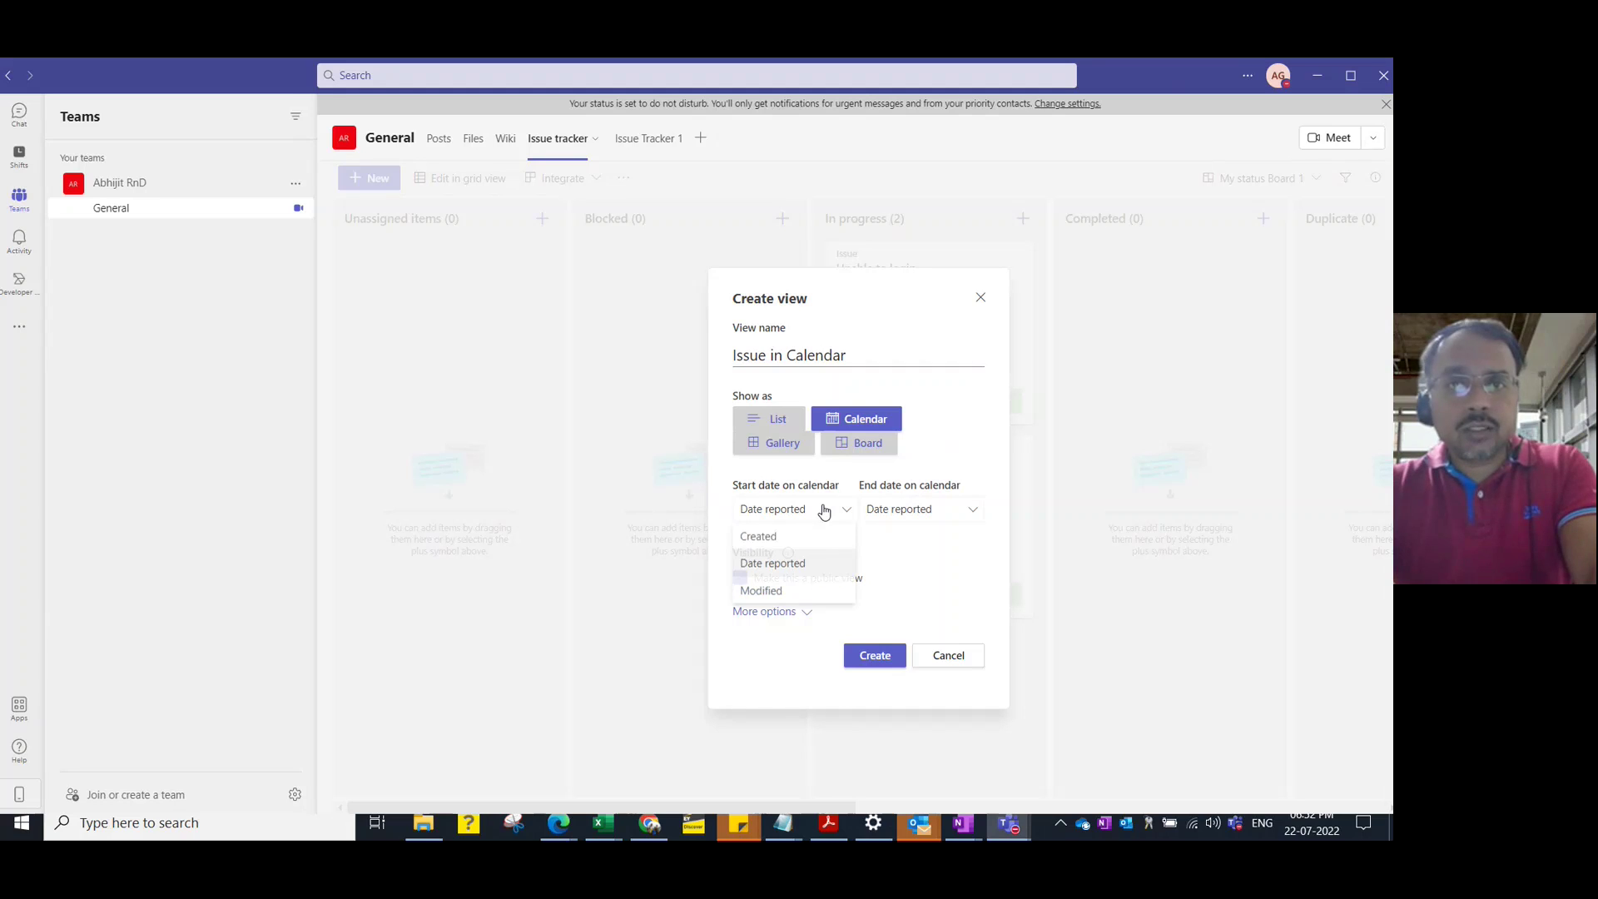
{"action": "left_click", "coordinate": [804, 566]}
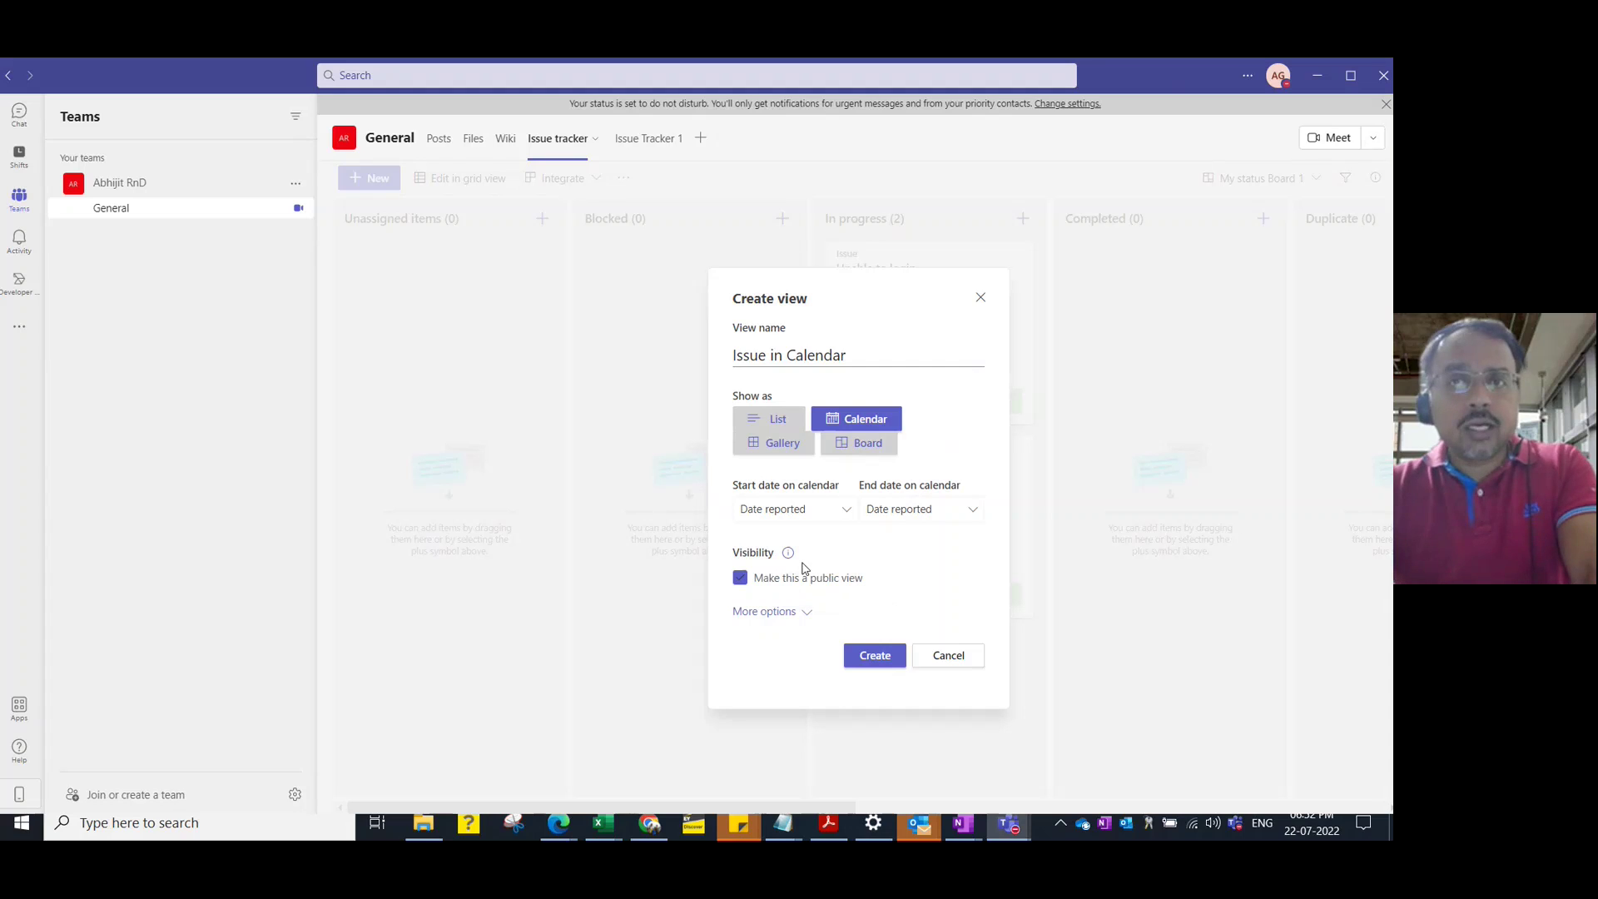
{"action": "left_click", "coordinate": [912, 513]}
{"action": "left_click", "coordinate": [912, 513]}
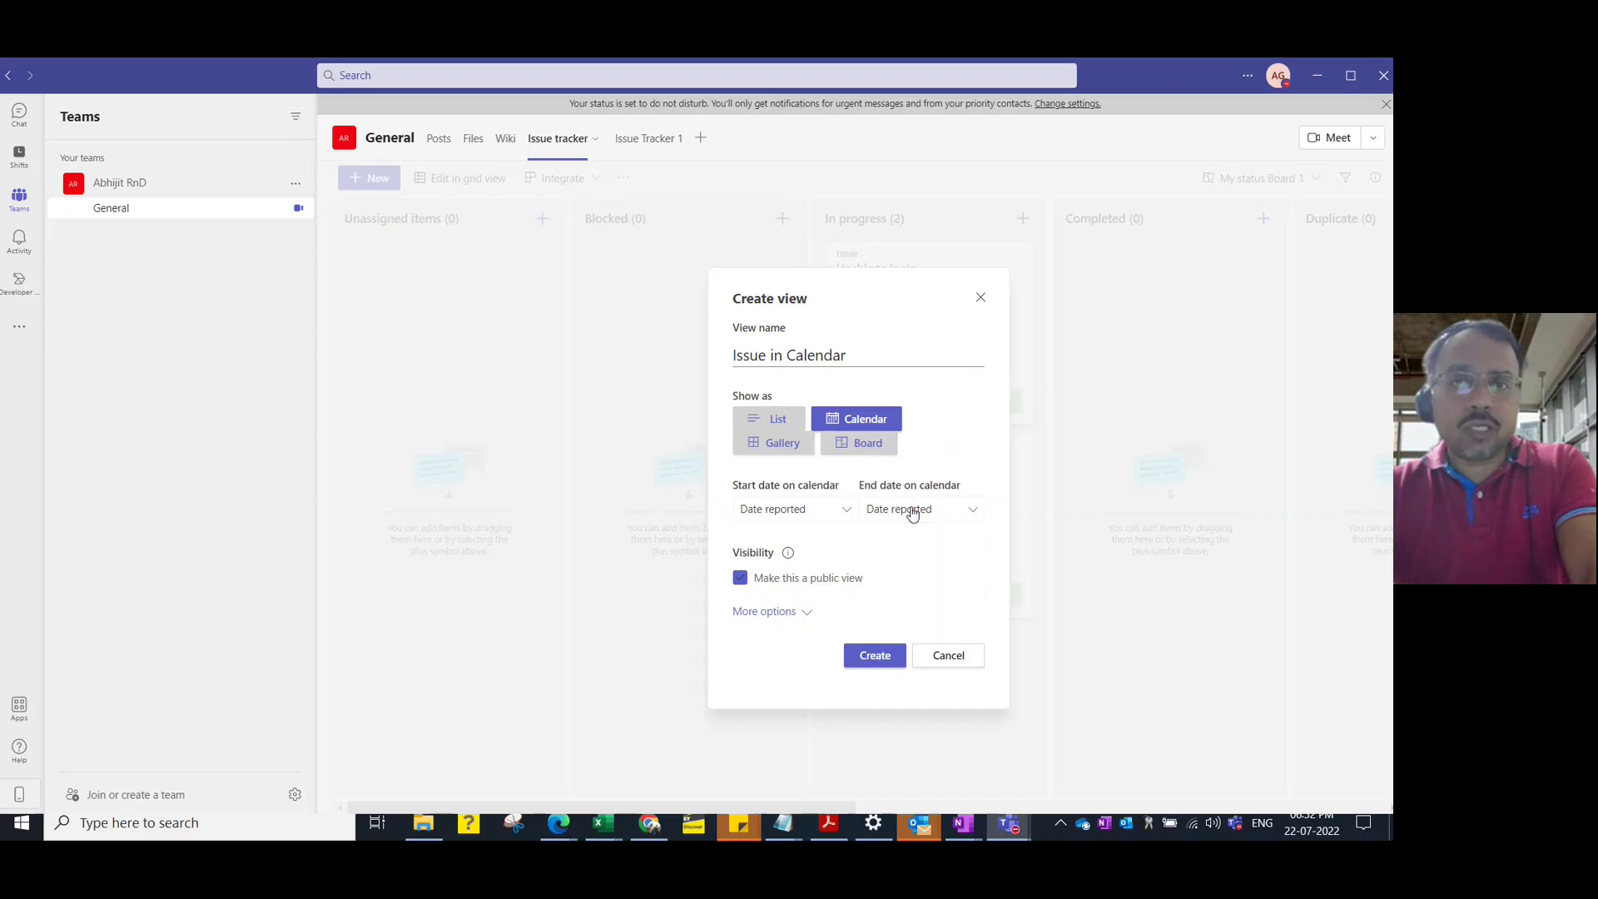
{"action": "left_click", "coordinate": [796, 613]}
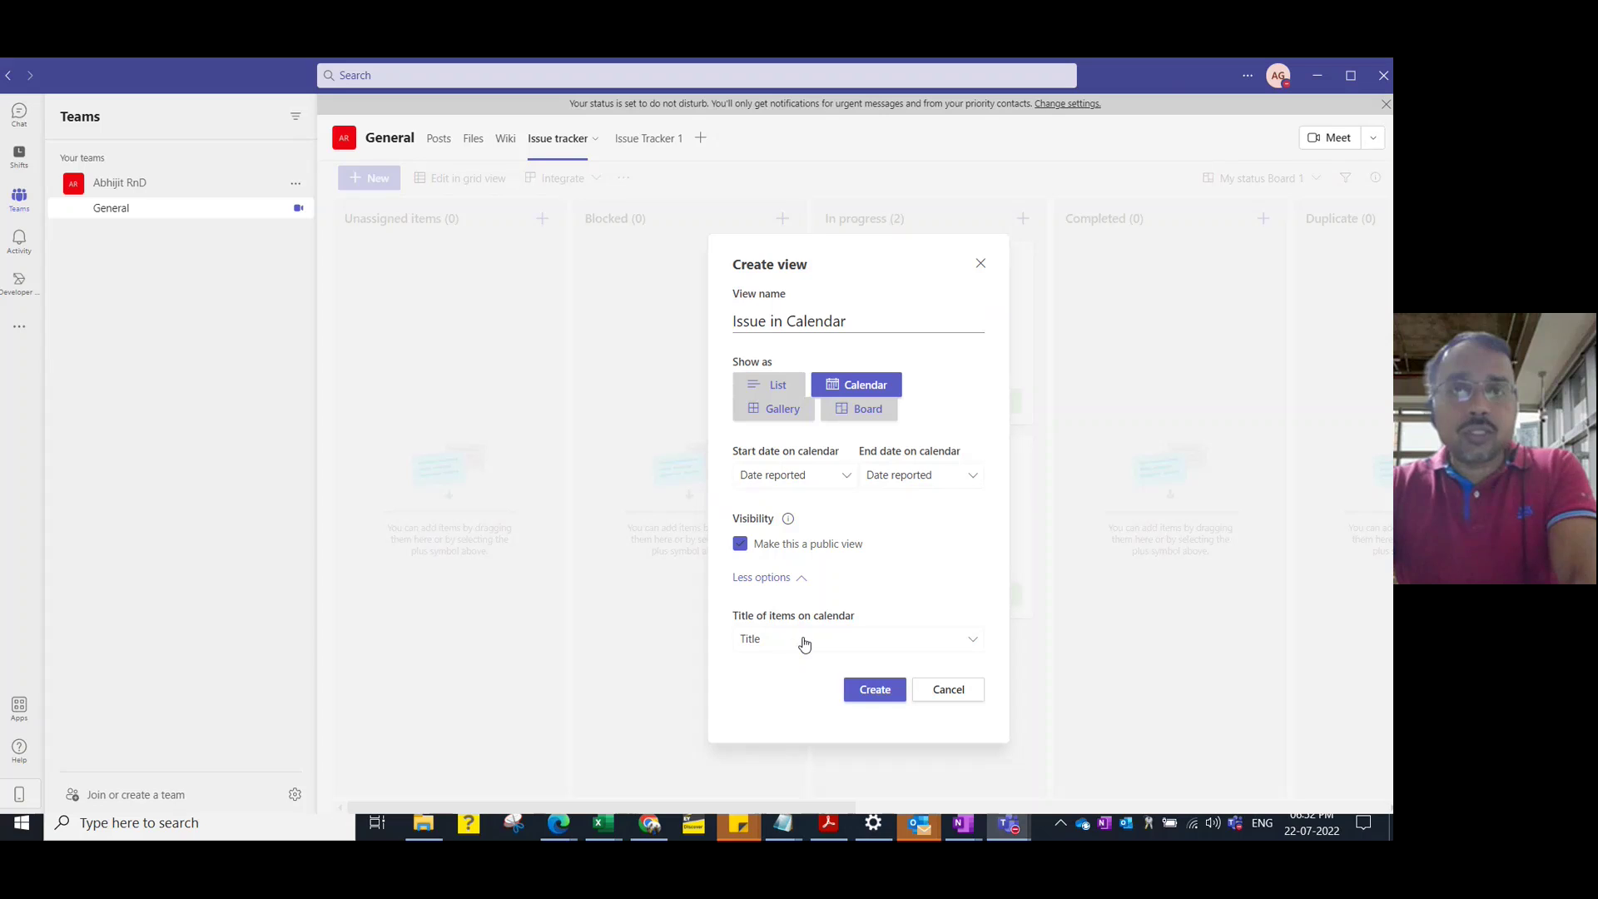
{"action": "left_click", "coordinate": [876, 691]}
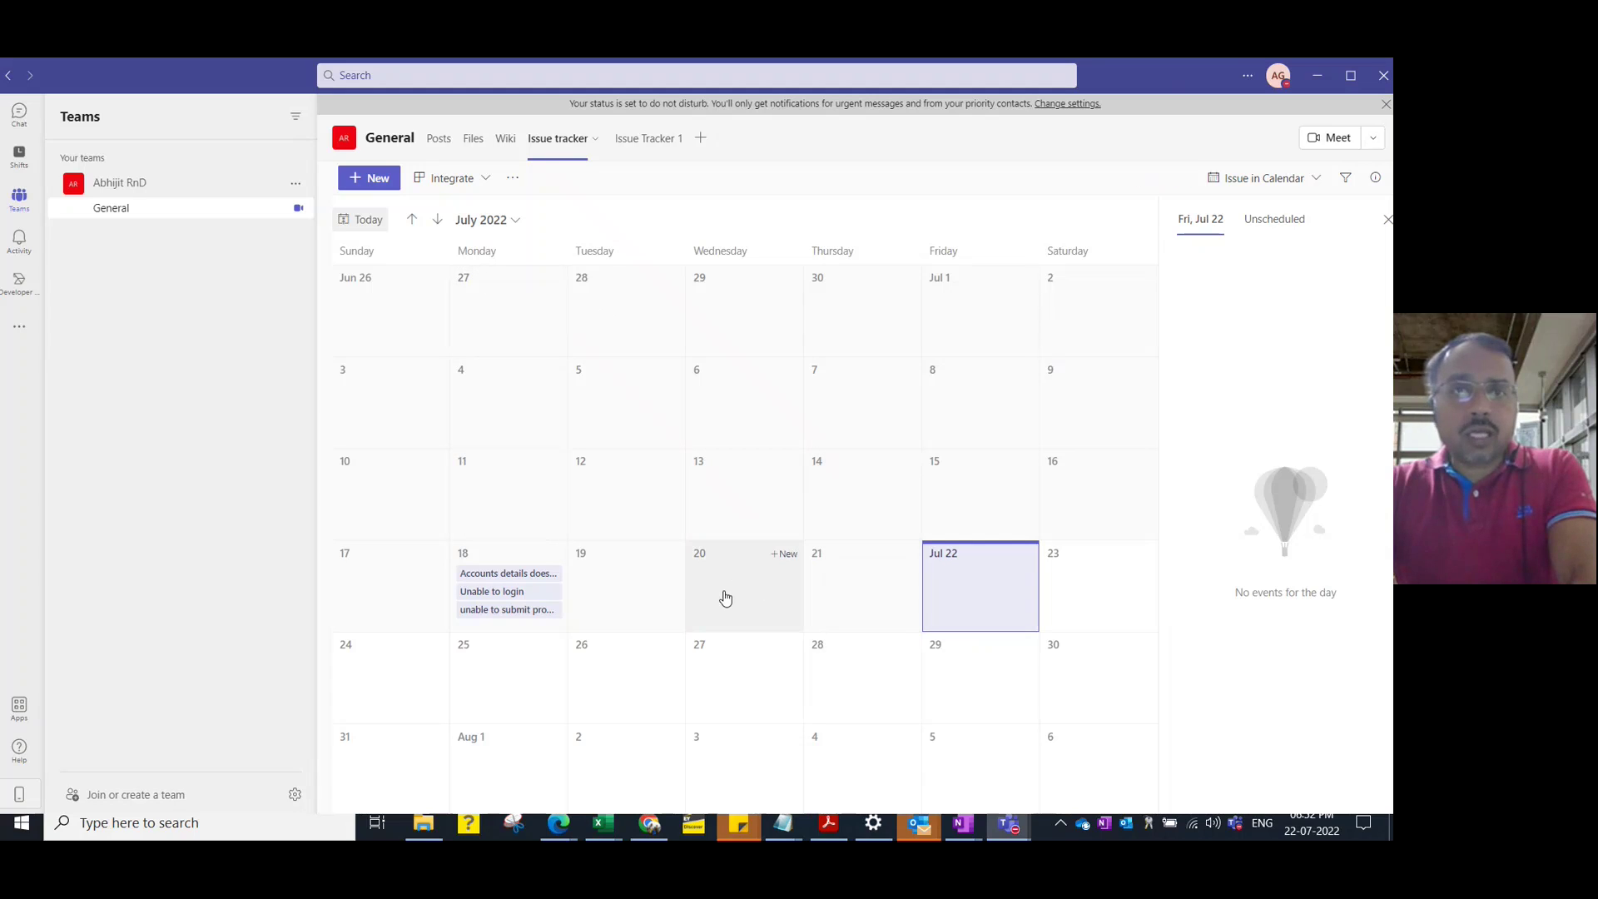
- Select the "Accounts details" issue on July 18, and open a new item form for July 21 and cancel it
{"action": "left_click", "coordinate": [533, 578]}
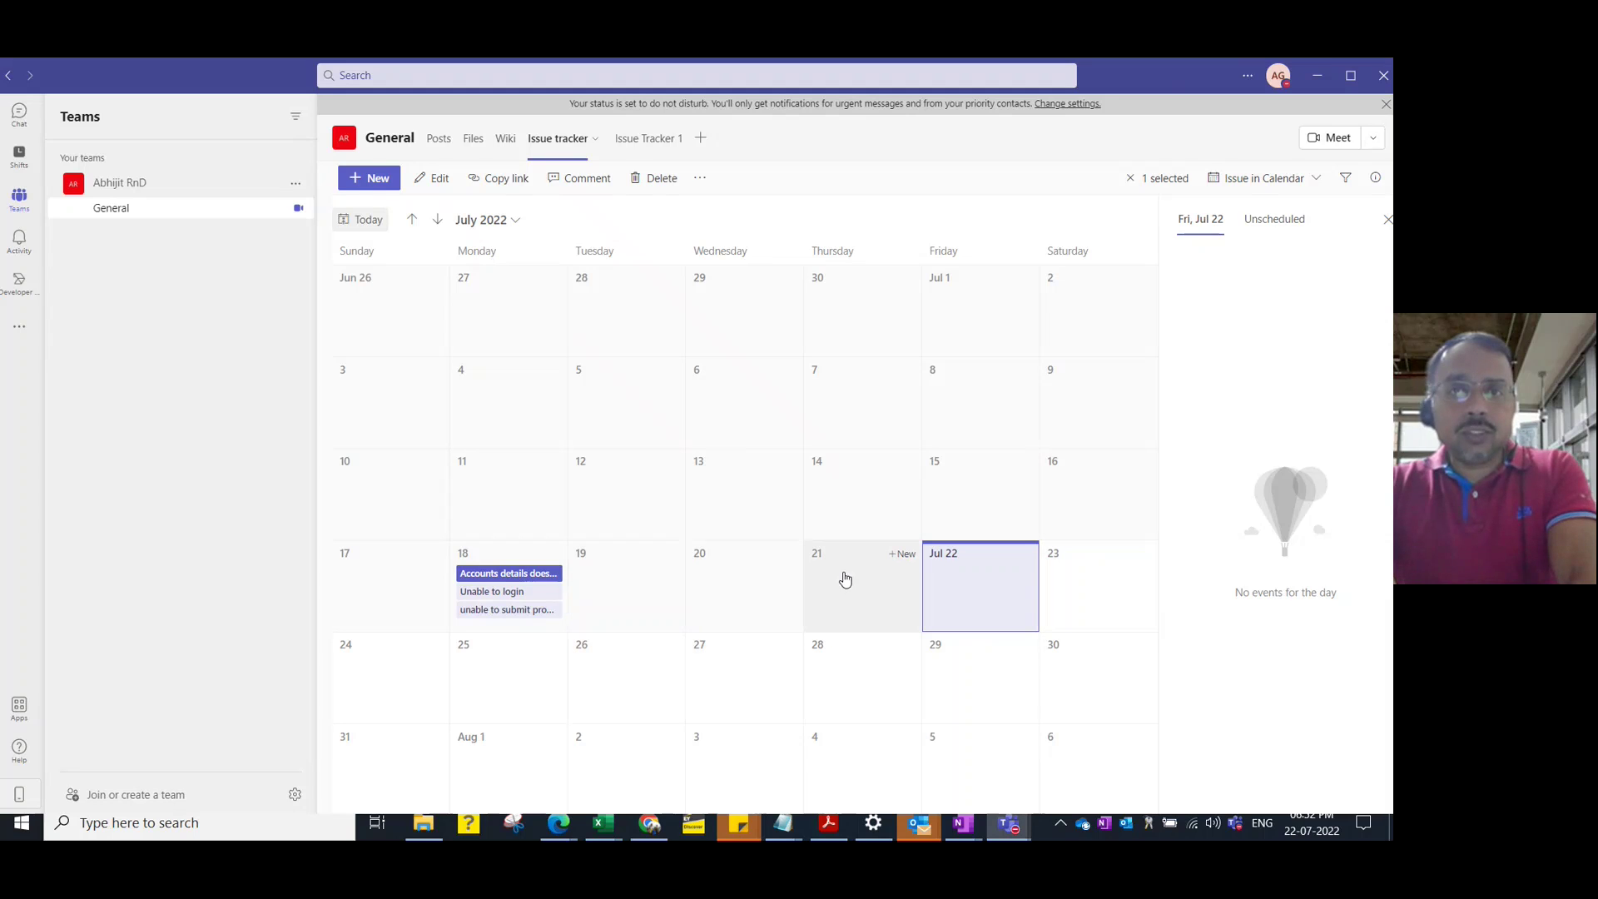
{"action": "left_click", "coordinate": [858, 614]}
{"action": "left_click", "coordinate": [858, 614]}
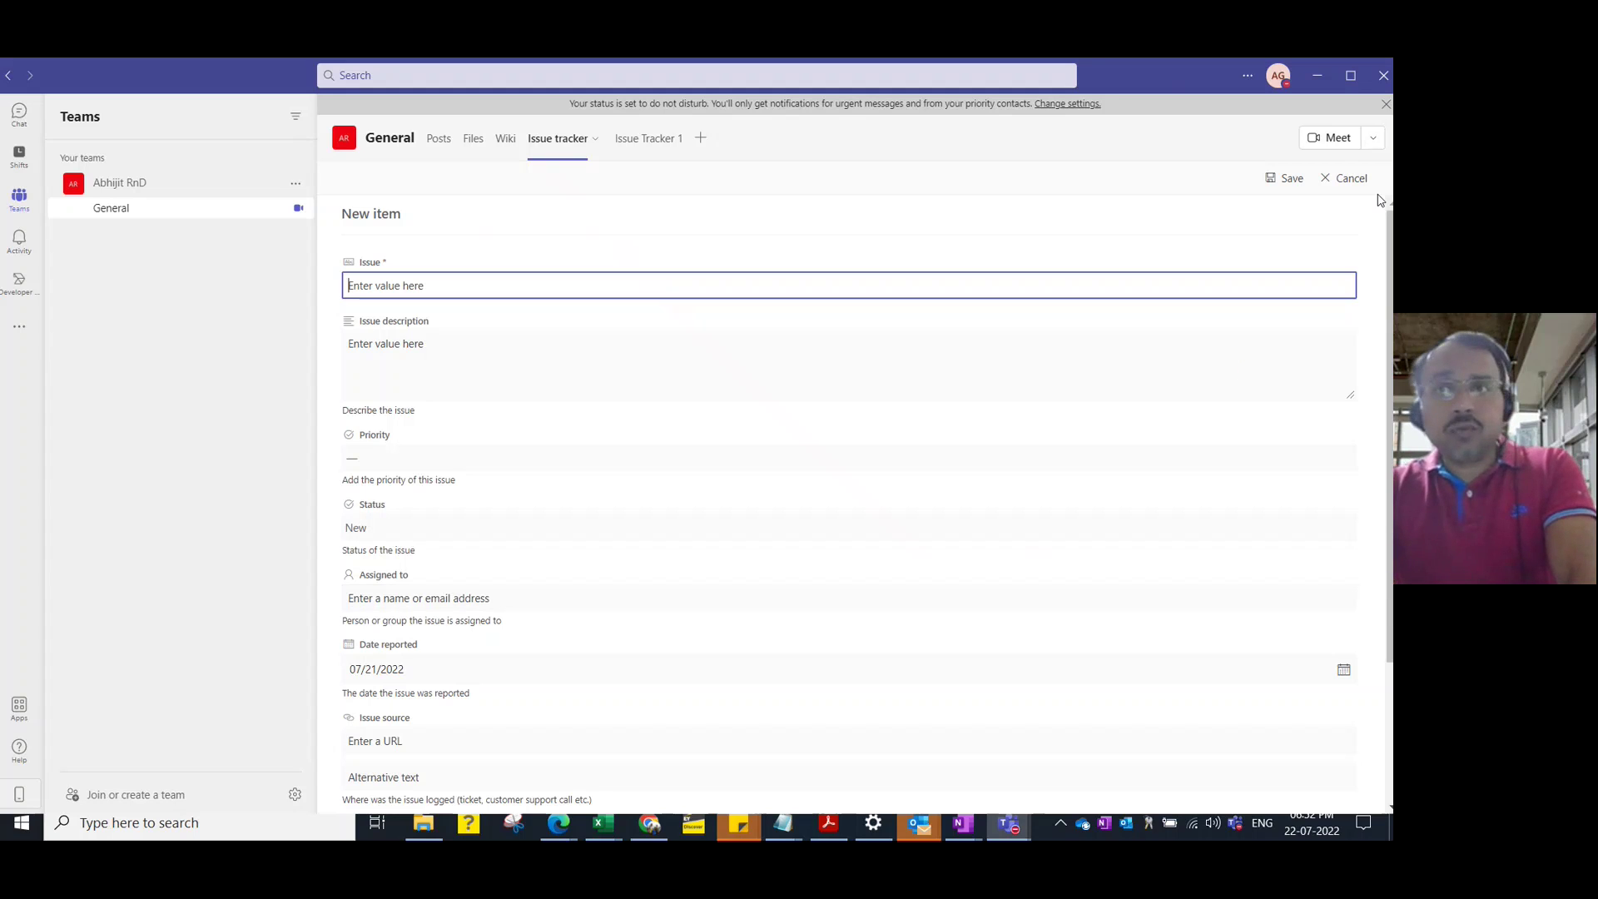
{"action": "left_click", "coordinate": [1346, 178]}
- Switch the Issue tracker to the All Items view, try the Compact List layout, and return to the List layout
{"action": "left_click", "coordinate": [1293, 186]}
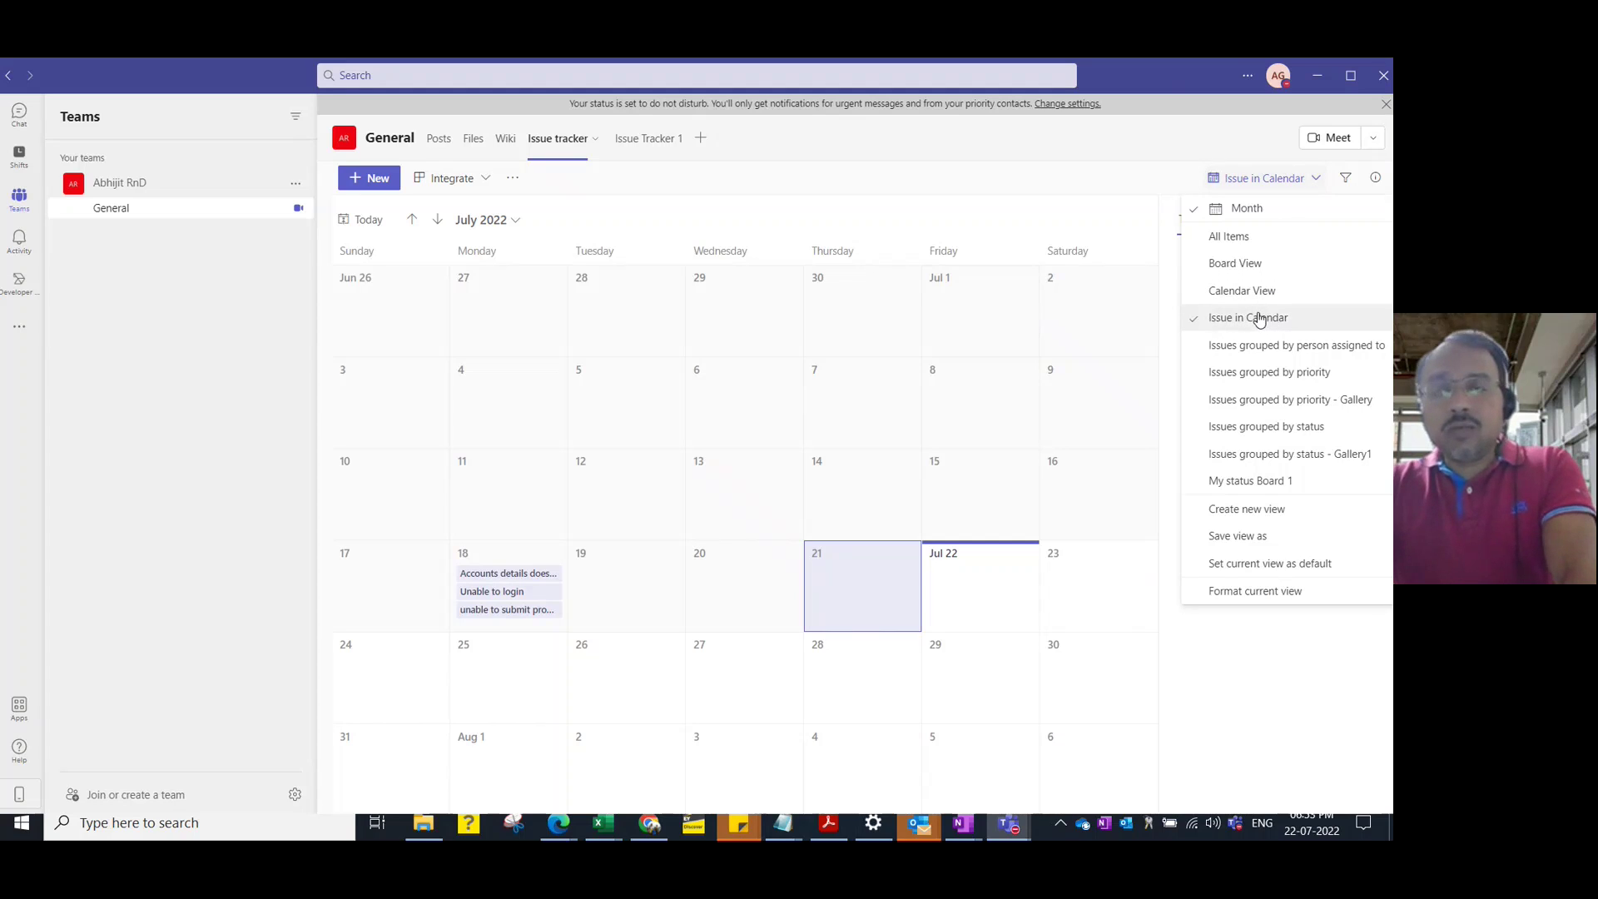
{"action": "left_click", "coordinate": [1231, 239]}
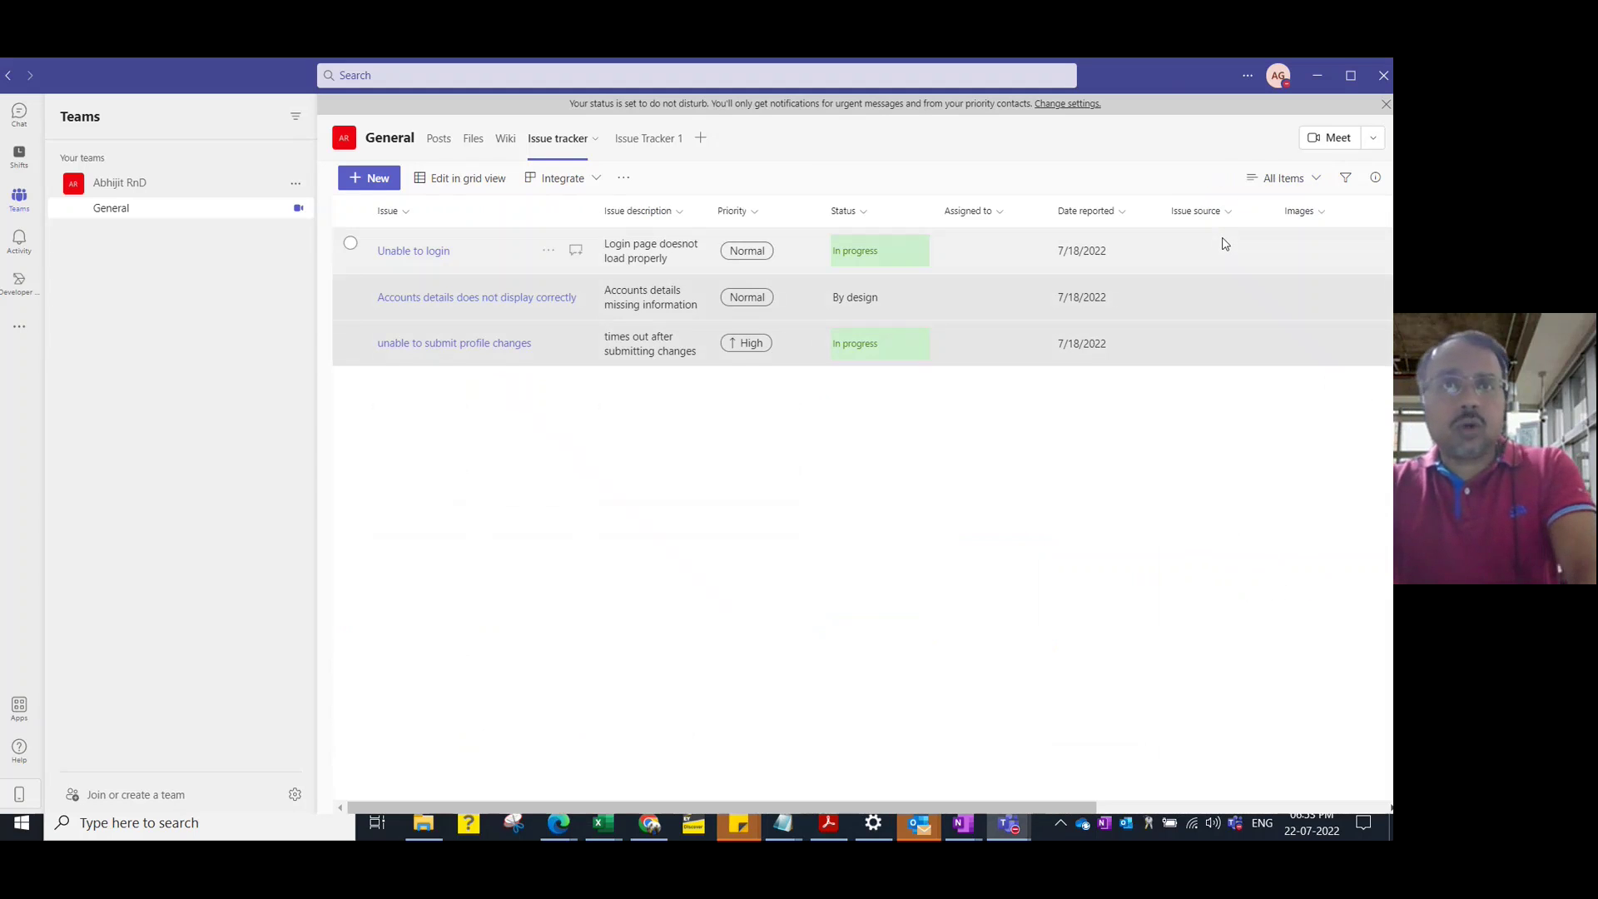
{"action": "left_click", "coordinate": [1303, 185]}
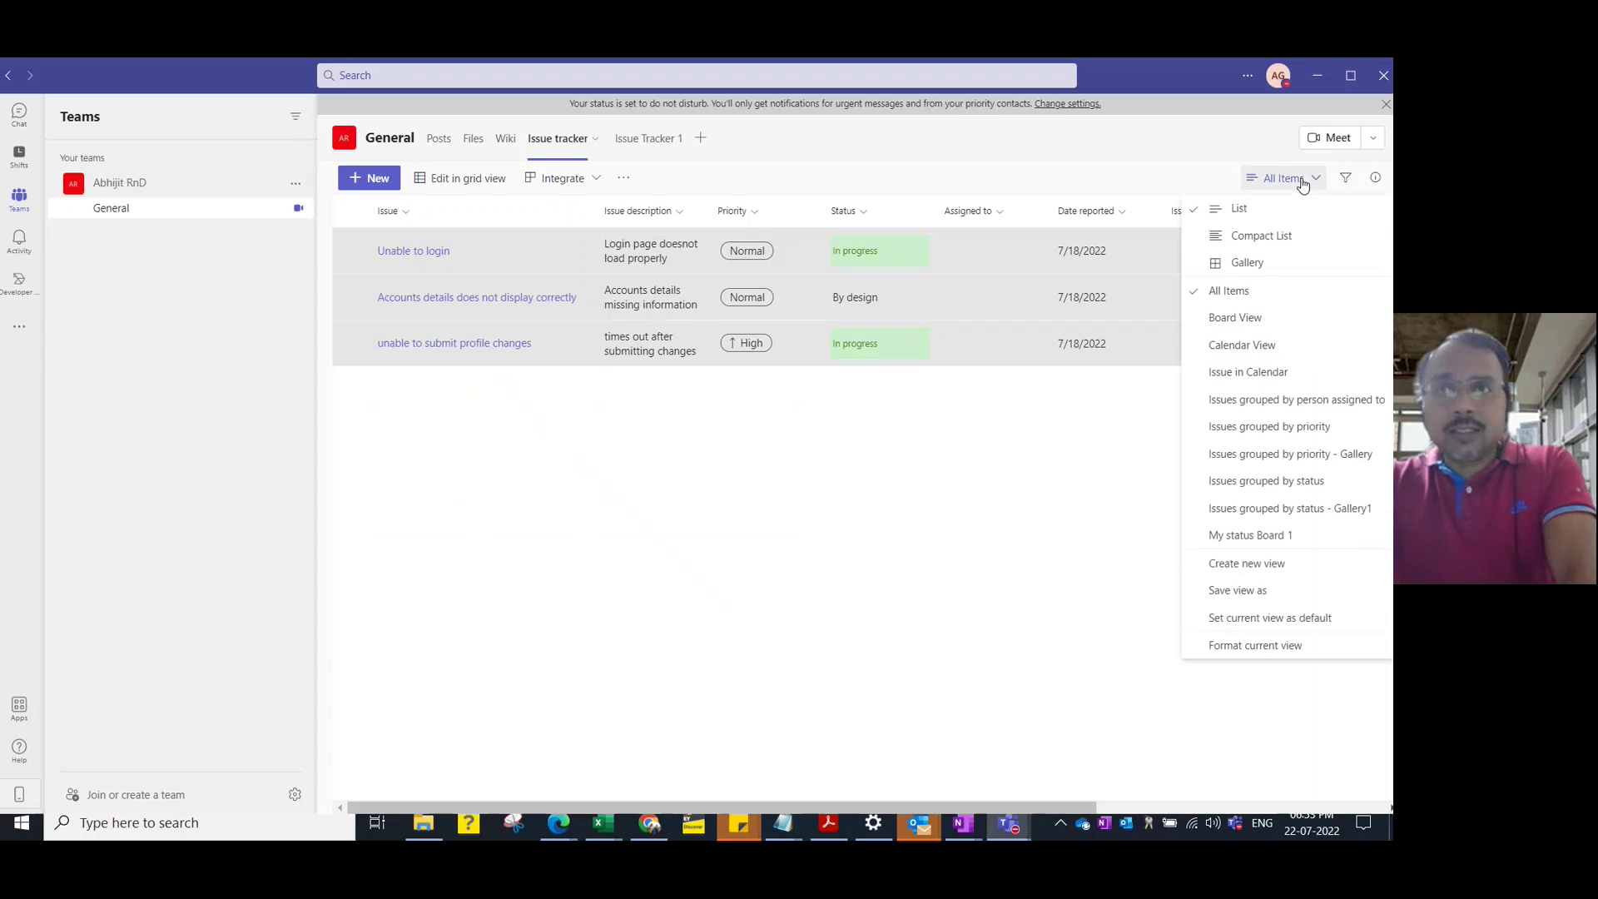
{"action": "left_click", "coordinate": [1286, 239]}
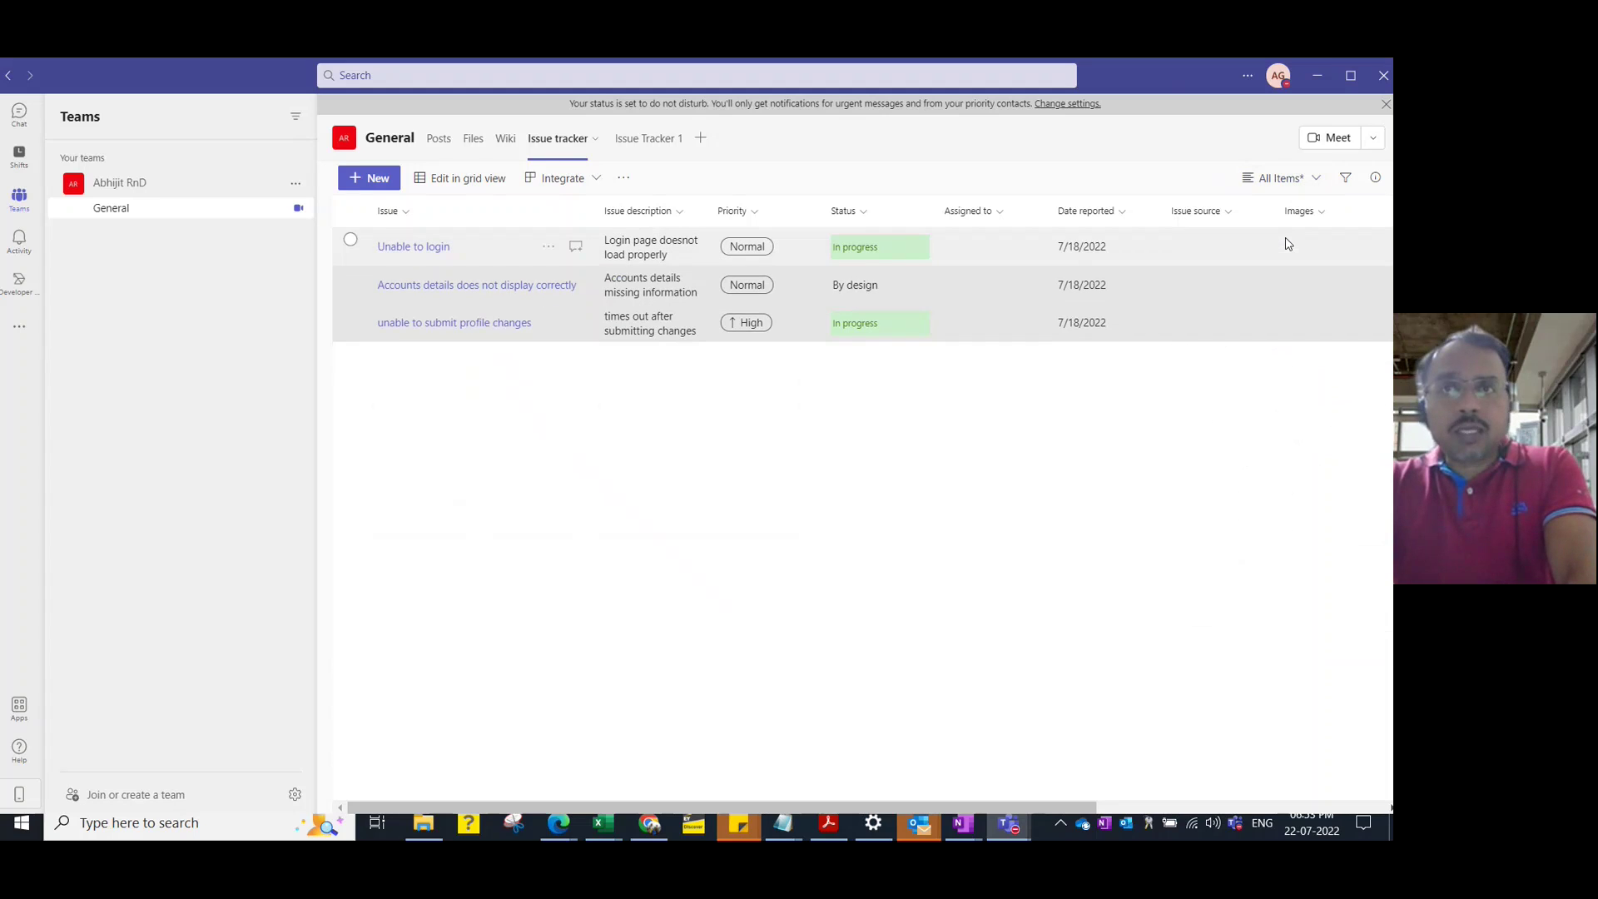
{"action": "left_click", "coordinate": [1305, 186]}
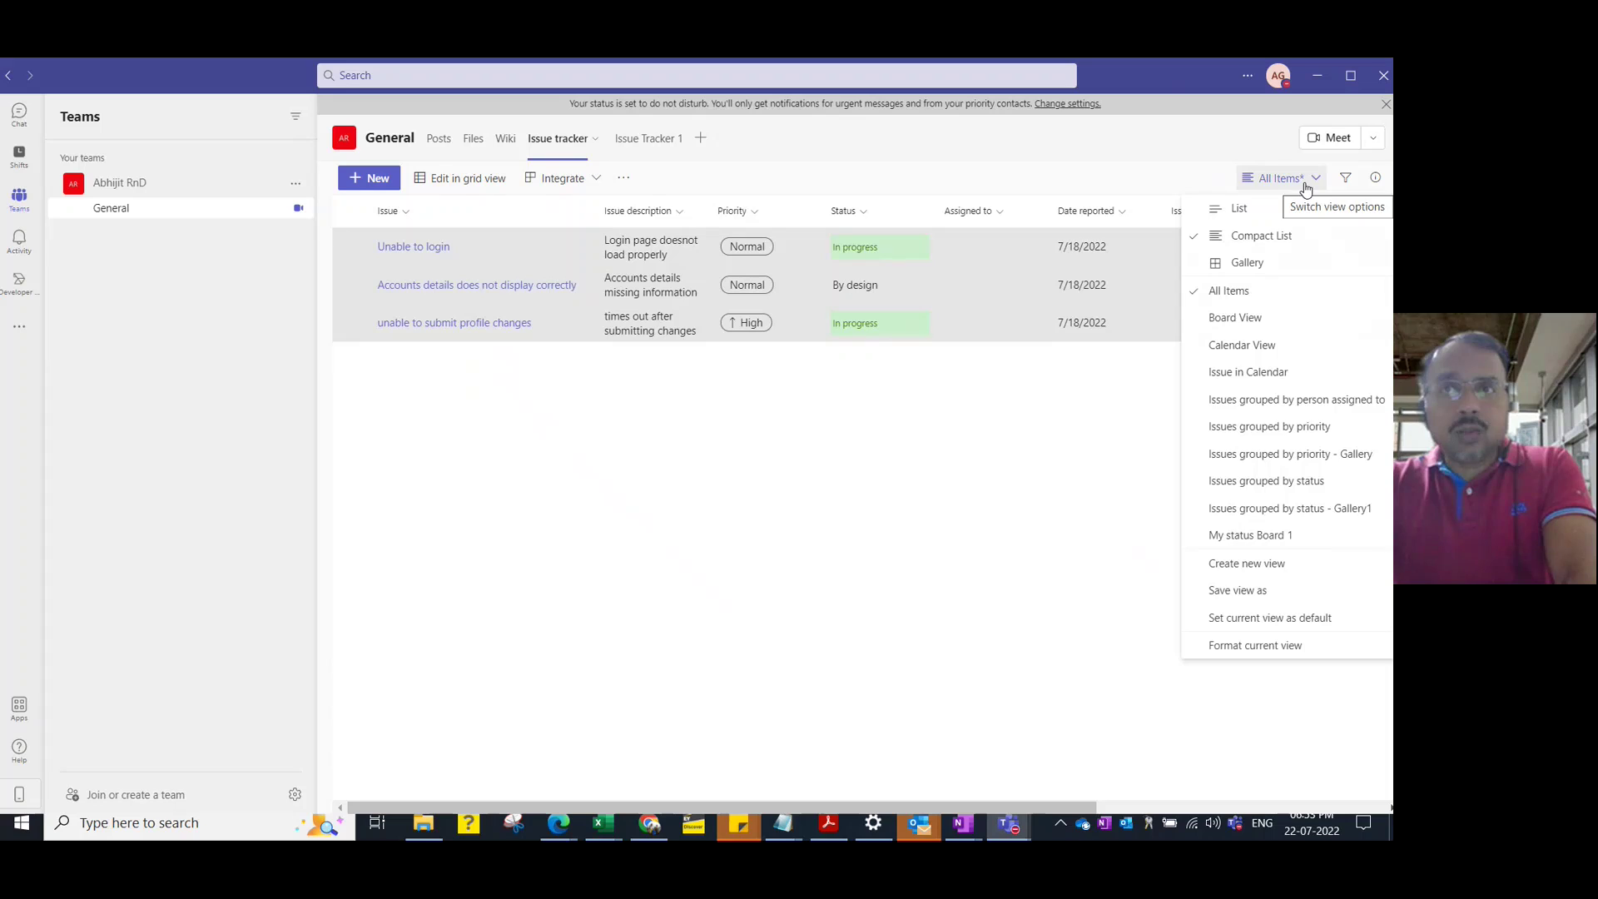
{"action": "left_click", "coordinate": [1267, 208]}
- Look through the Board View, Calendar View and My status Board 1 views of the list in turn
{"action": "left_click", "coordinate": [1290, 187]}
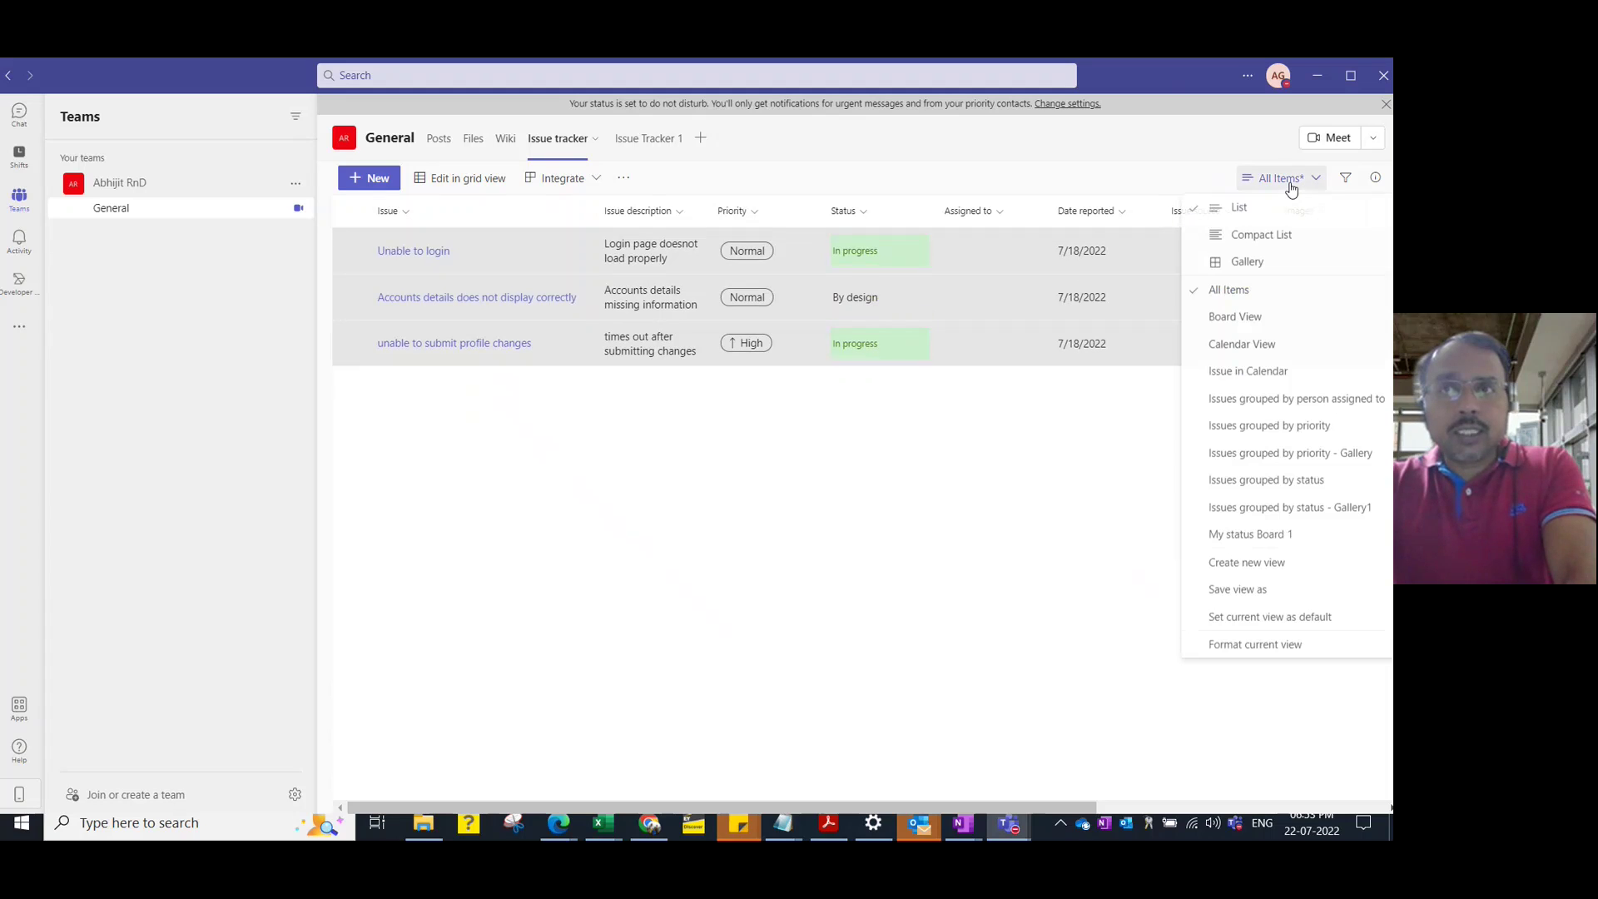
{"action": "left_click", "coordinate": [1250, 318]}
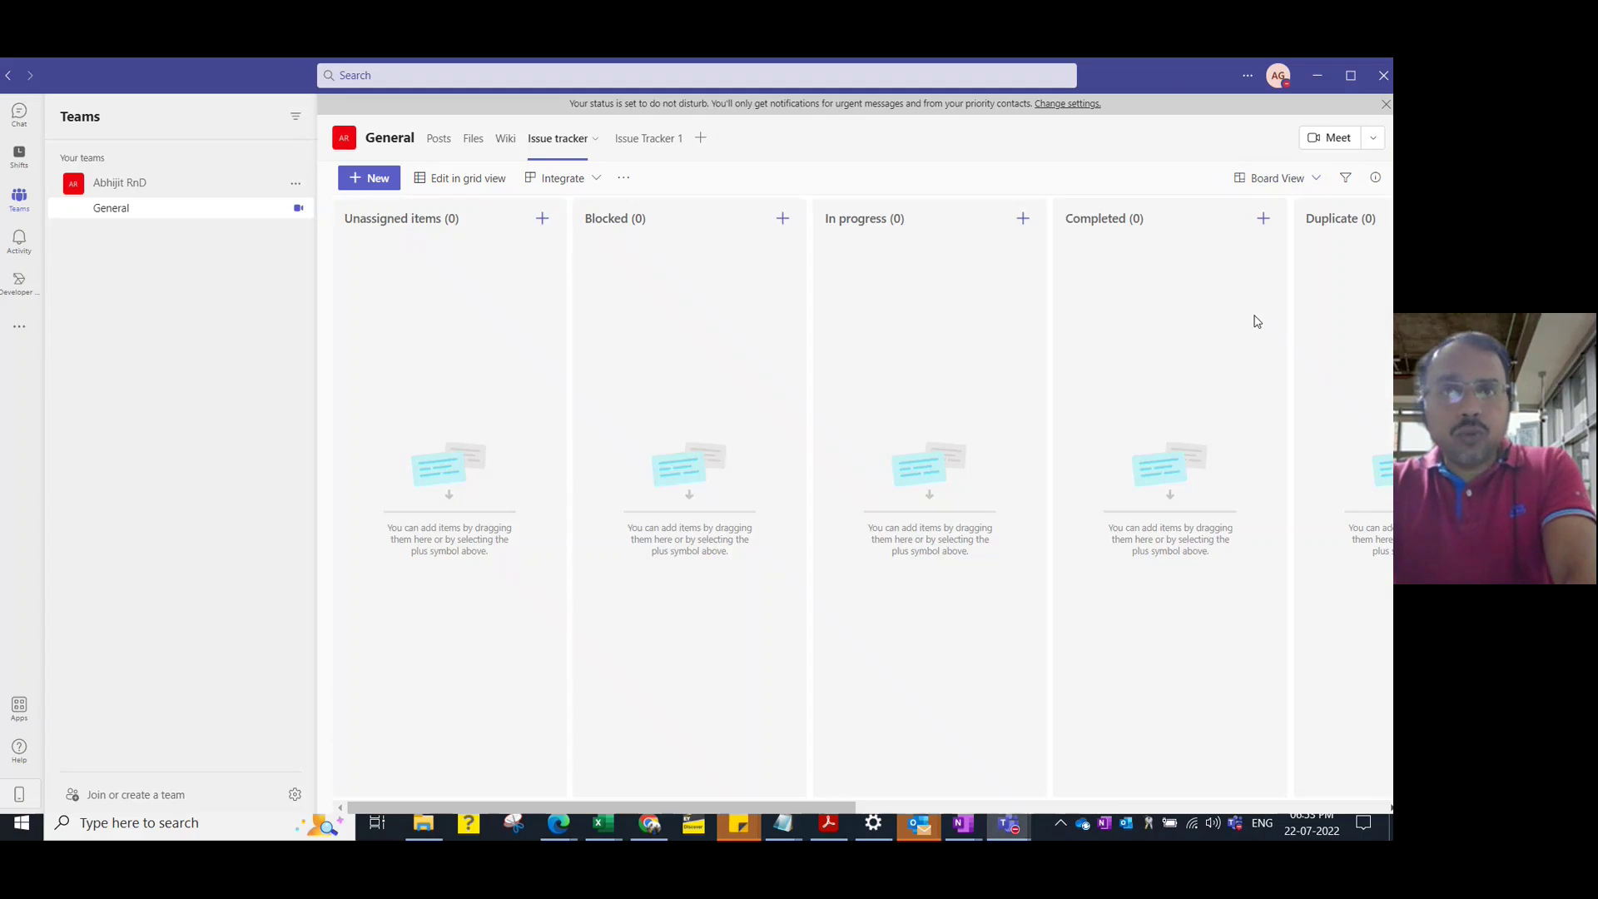
{"action": "left_click", "coordinate": [1298, 179]}
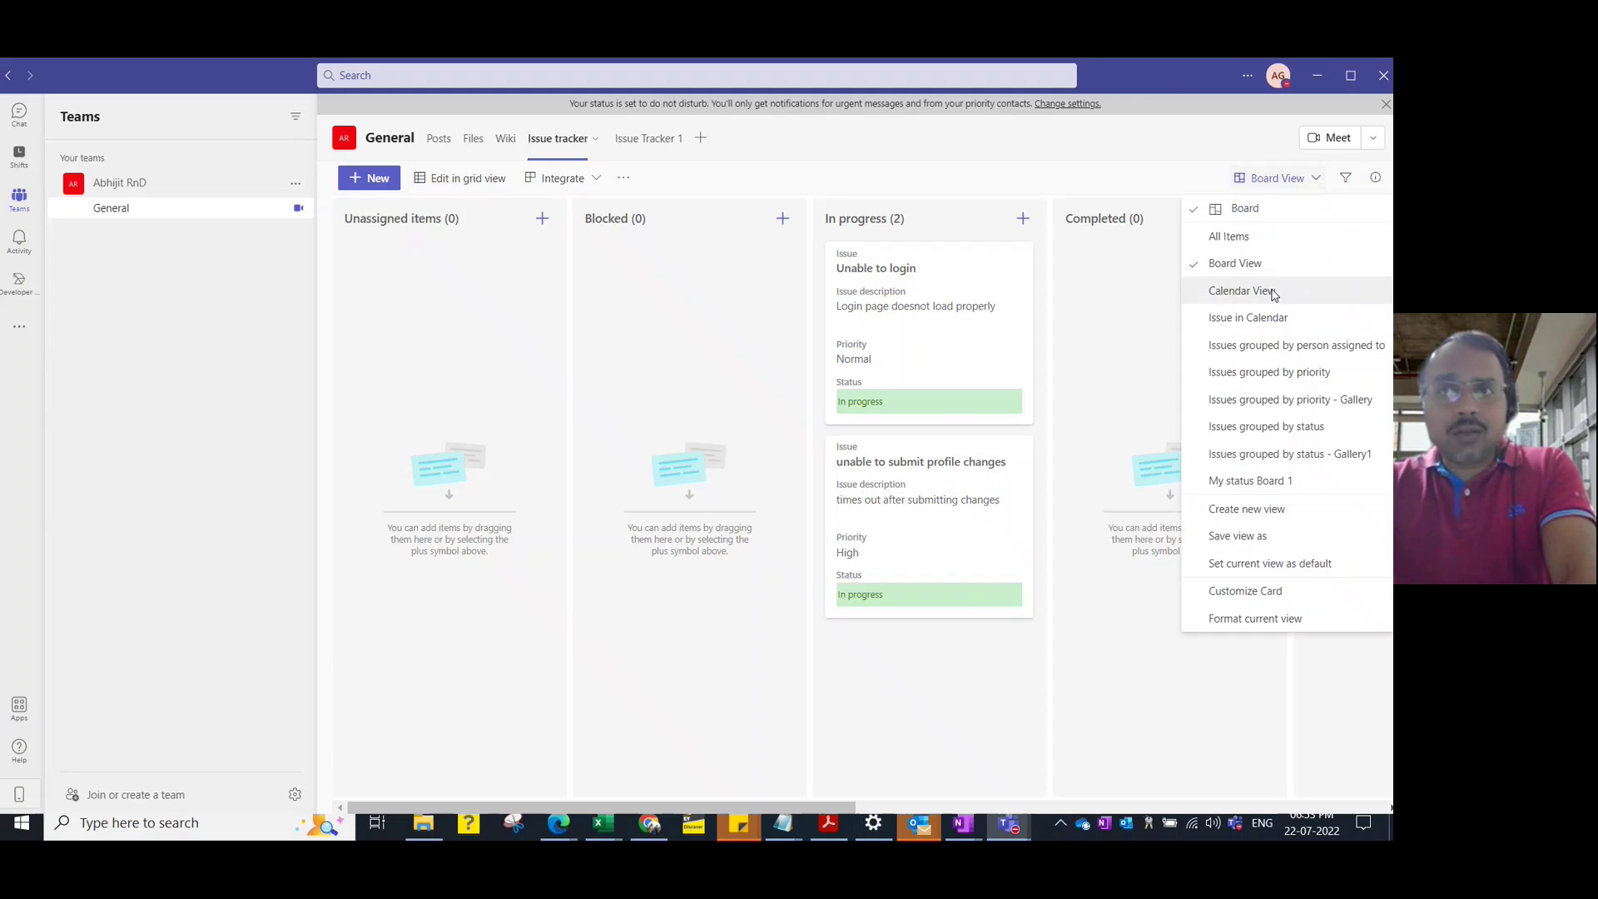
{"action": "left_click", "coordinate": [1240, 291]}
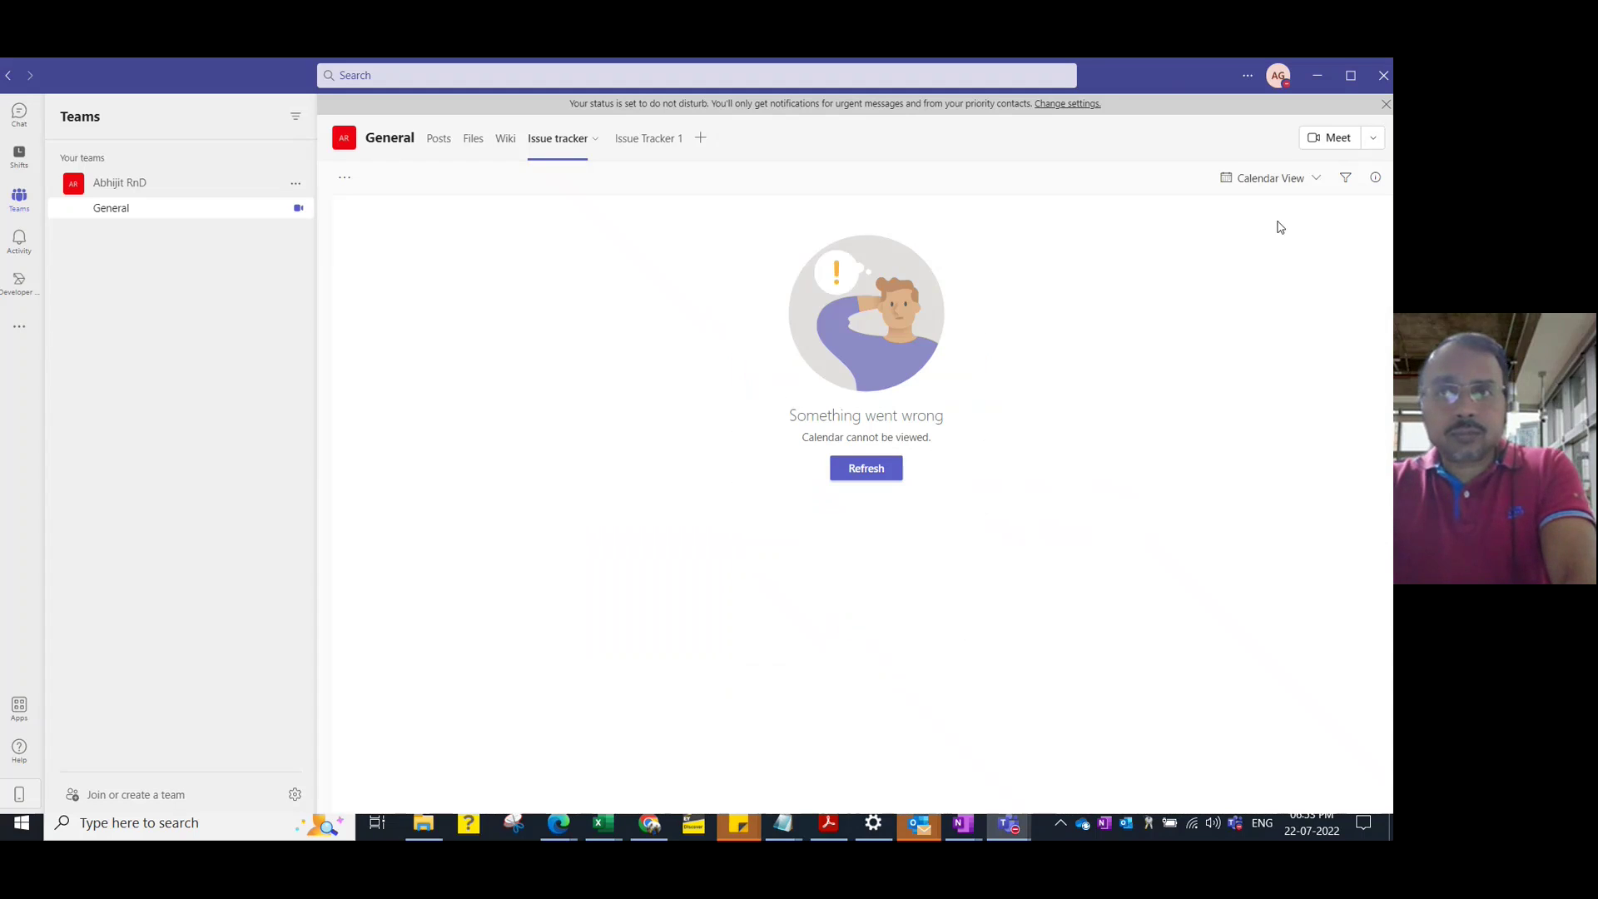
{"action": "left_click", "coordinate": [1294, 178]}
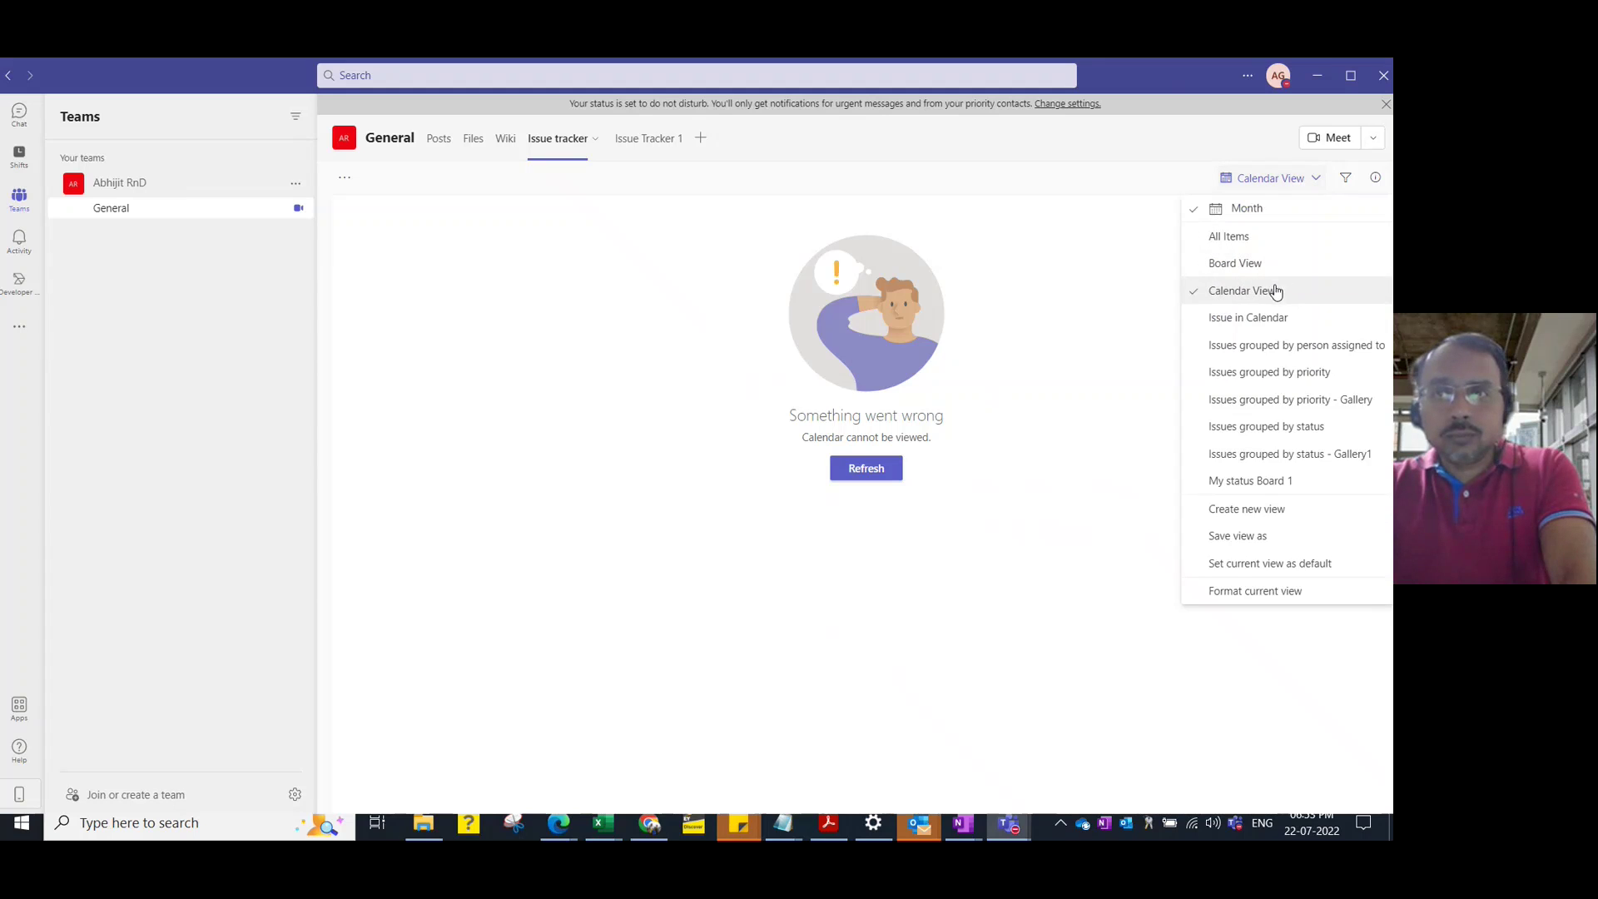
{"action": "left_click", "coordinate": [1266, 482]}
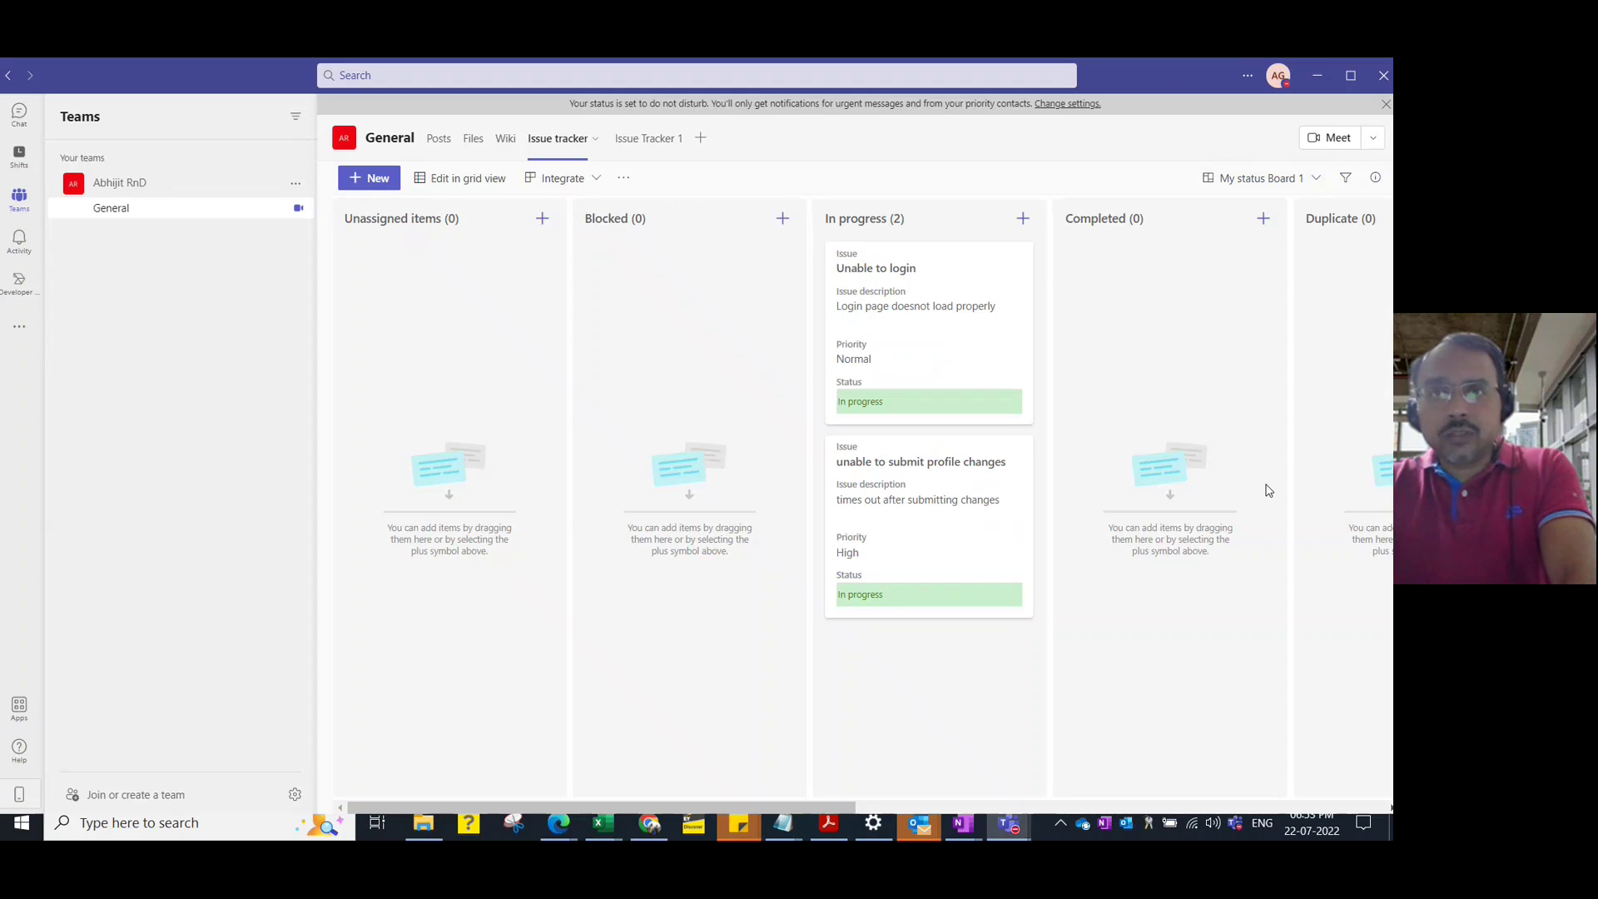
- Open the "Issues grouped by status - Gallery1" view and display it in the Gallery layout
{"action": "left_click", "coordinate": [1274, 178]}
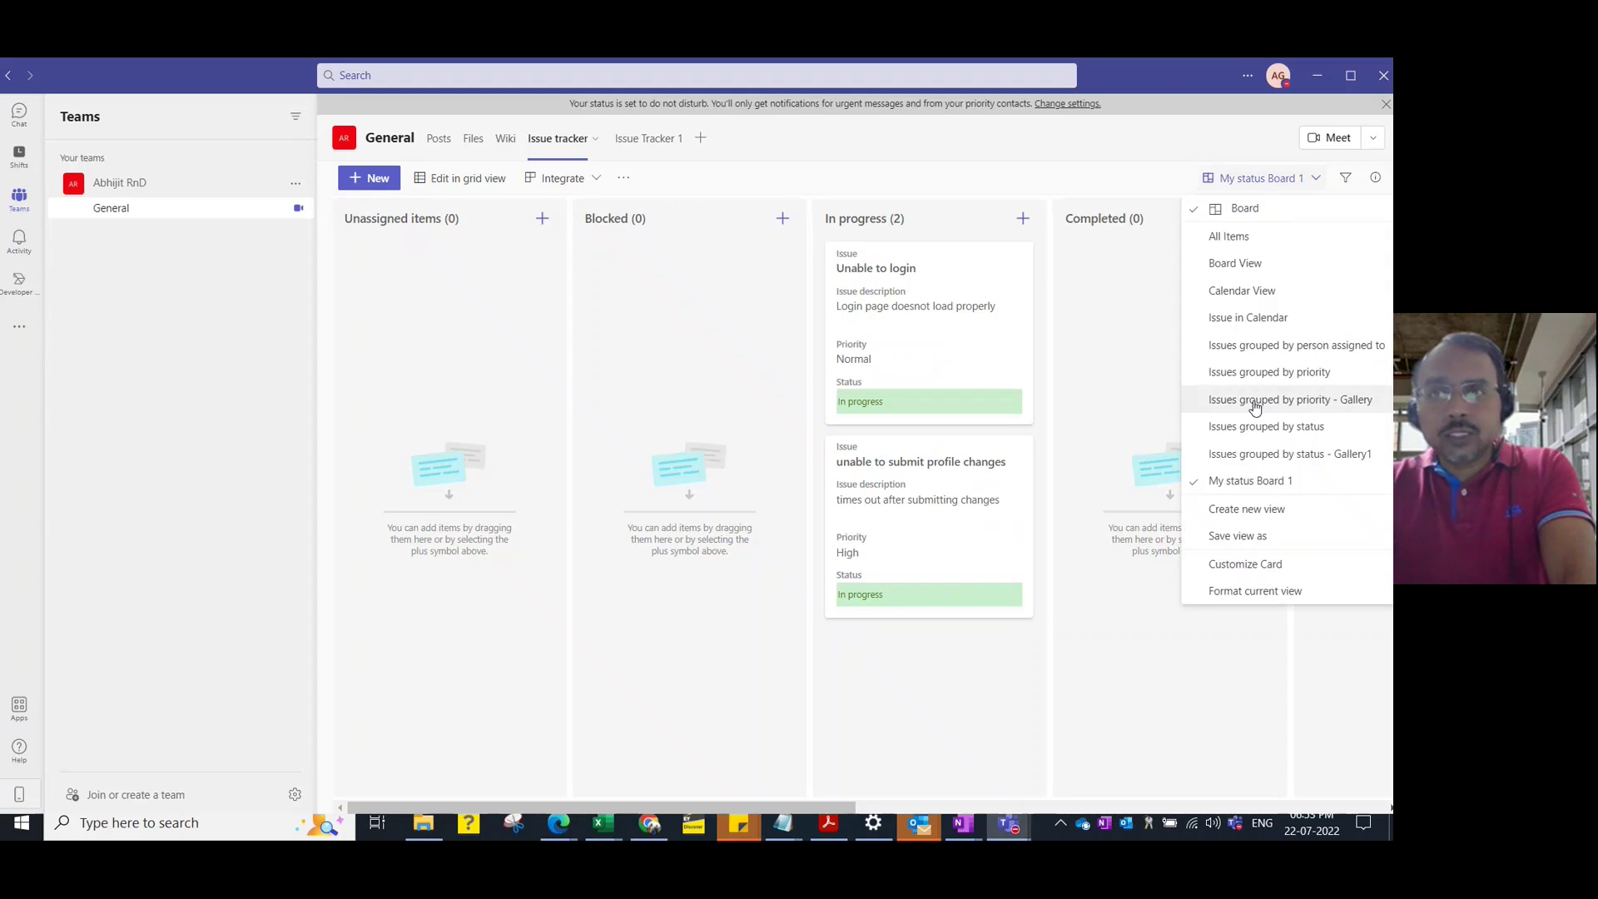
{"action": "left_click", "coordinate": [1260, 457]}
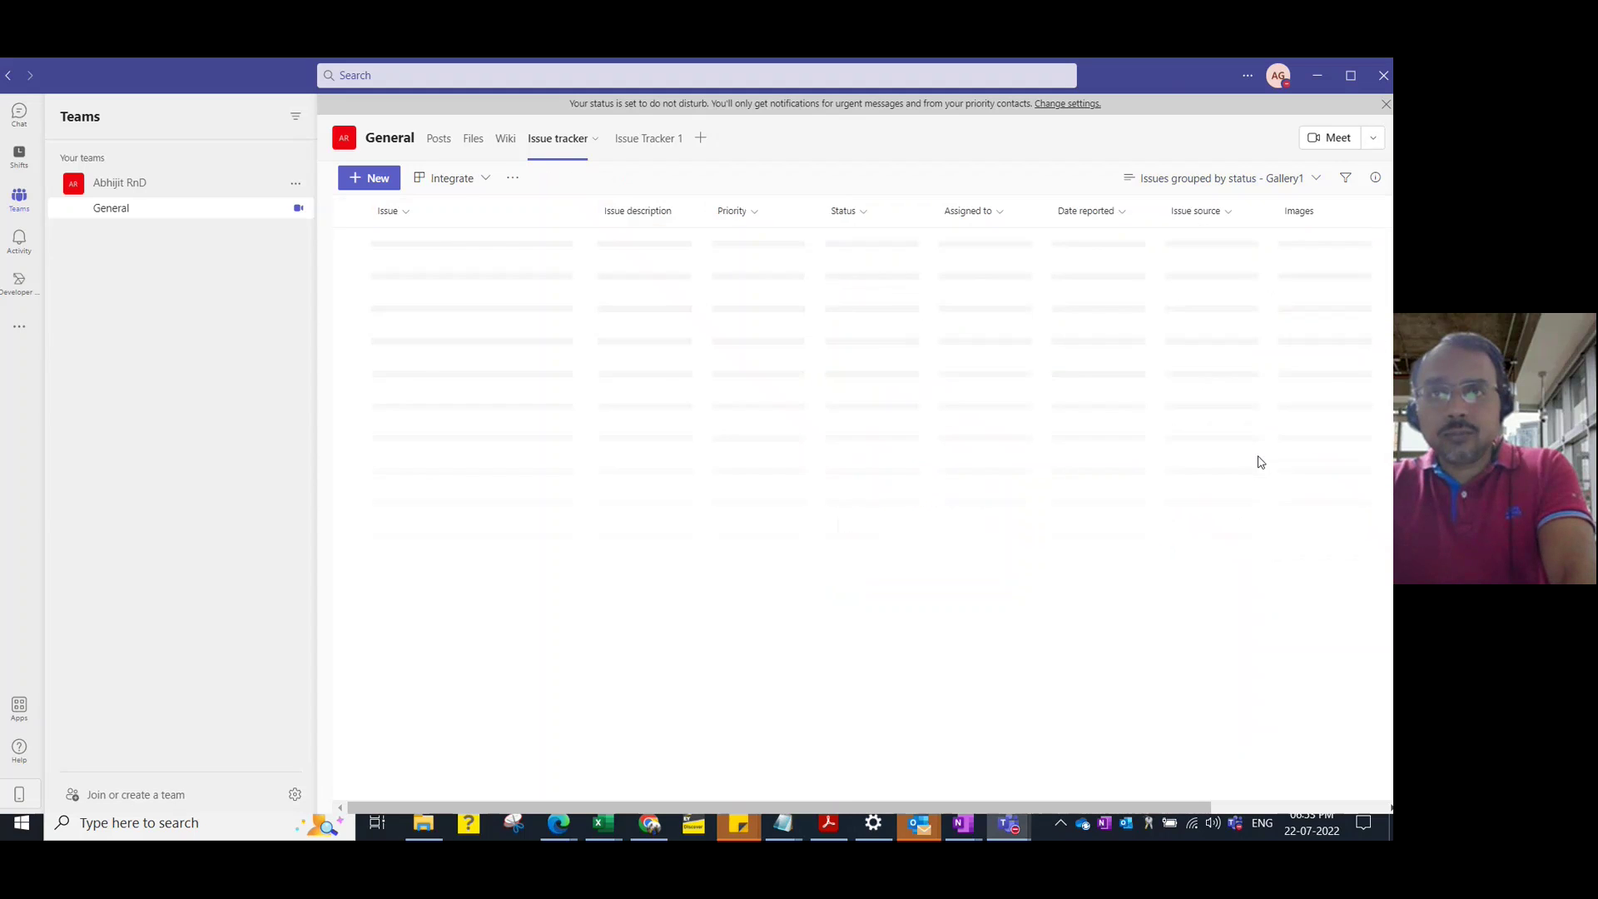
{"action": "left_click", "coordinate": [1281, 179]}
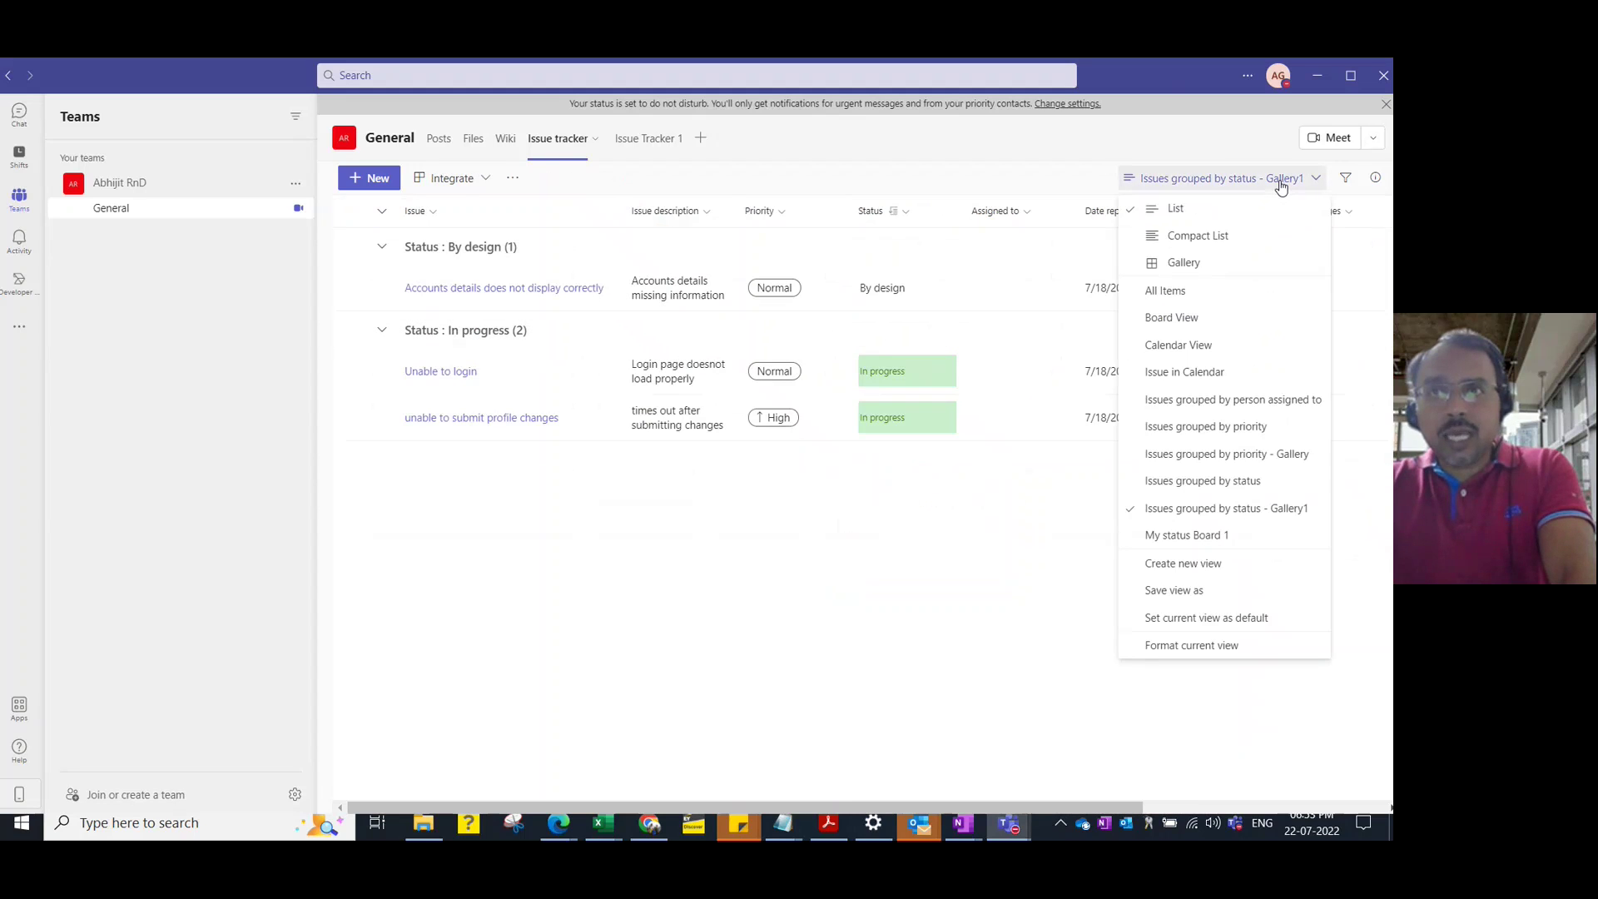
{"action": "left_click", "coordinate": [1201, 265]}
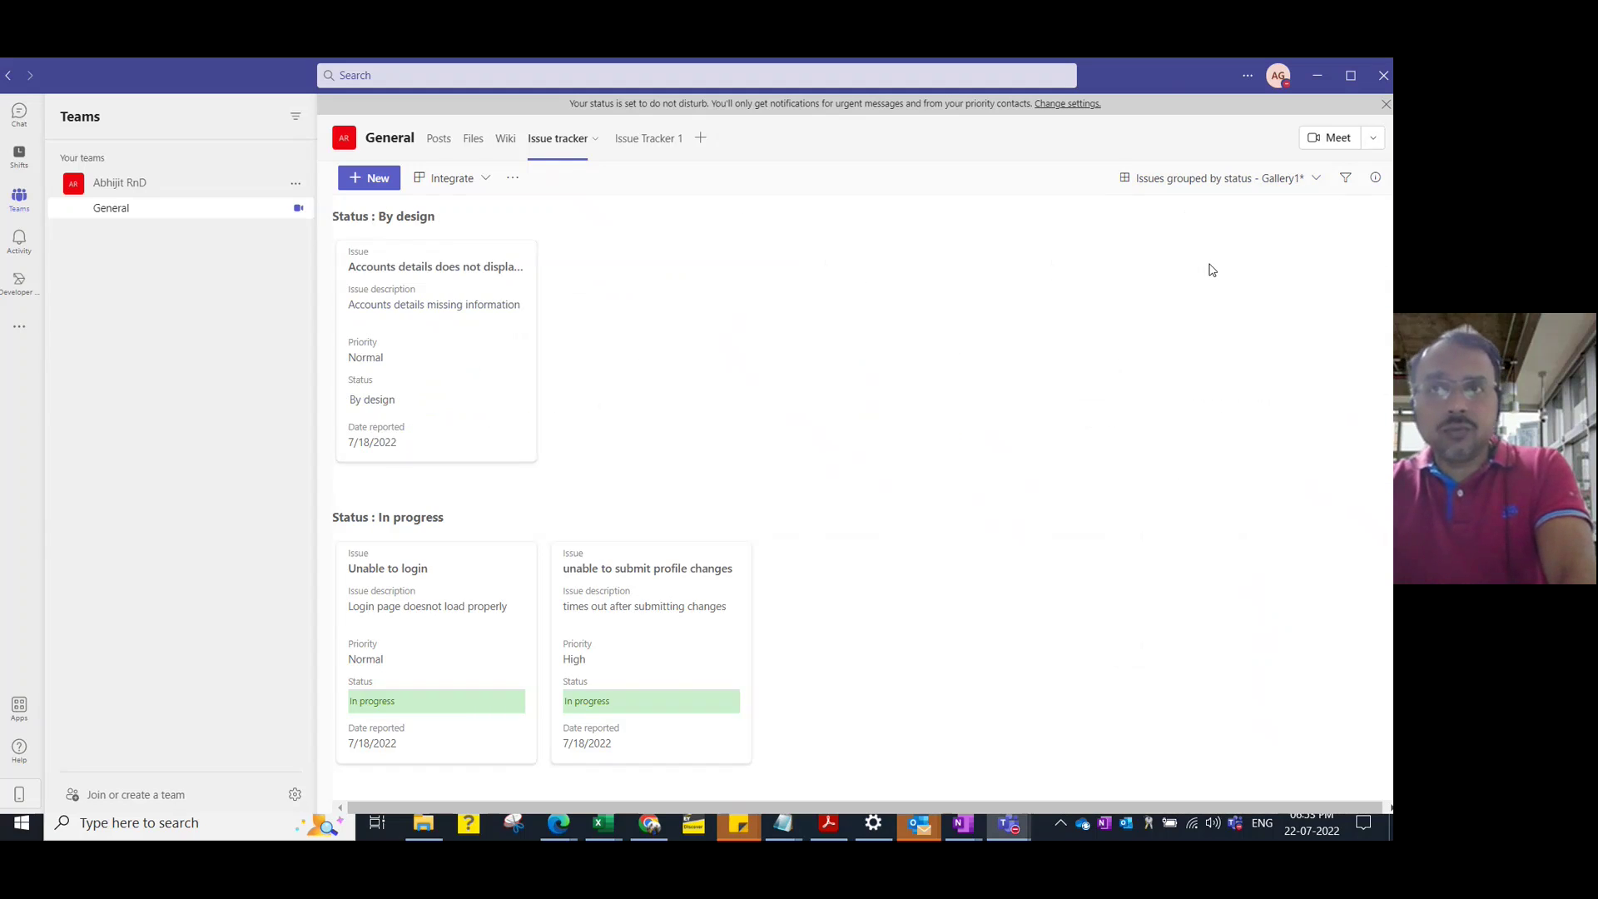
- Filter the gallery by the statuses In progress and By design, and clear the filters again
{"action": "left_click", "coordinate": [1346, 178]}
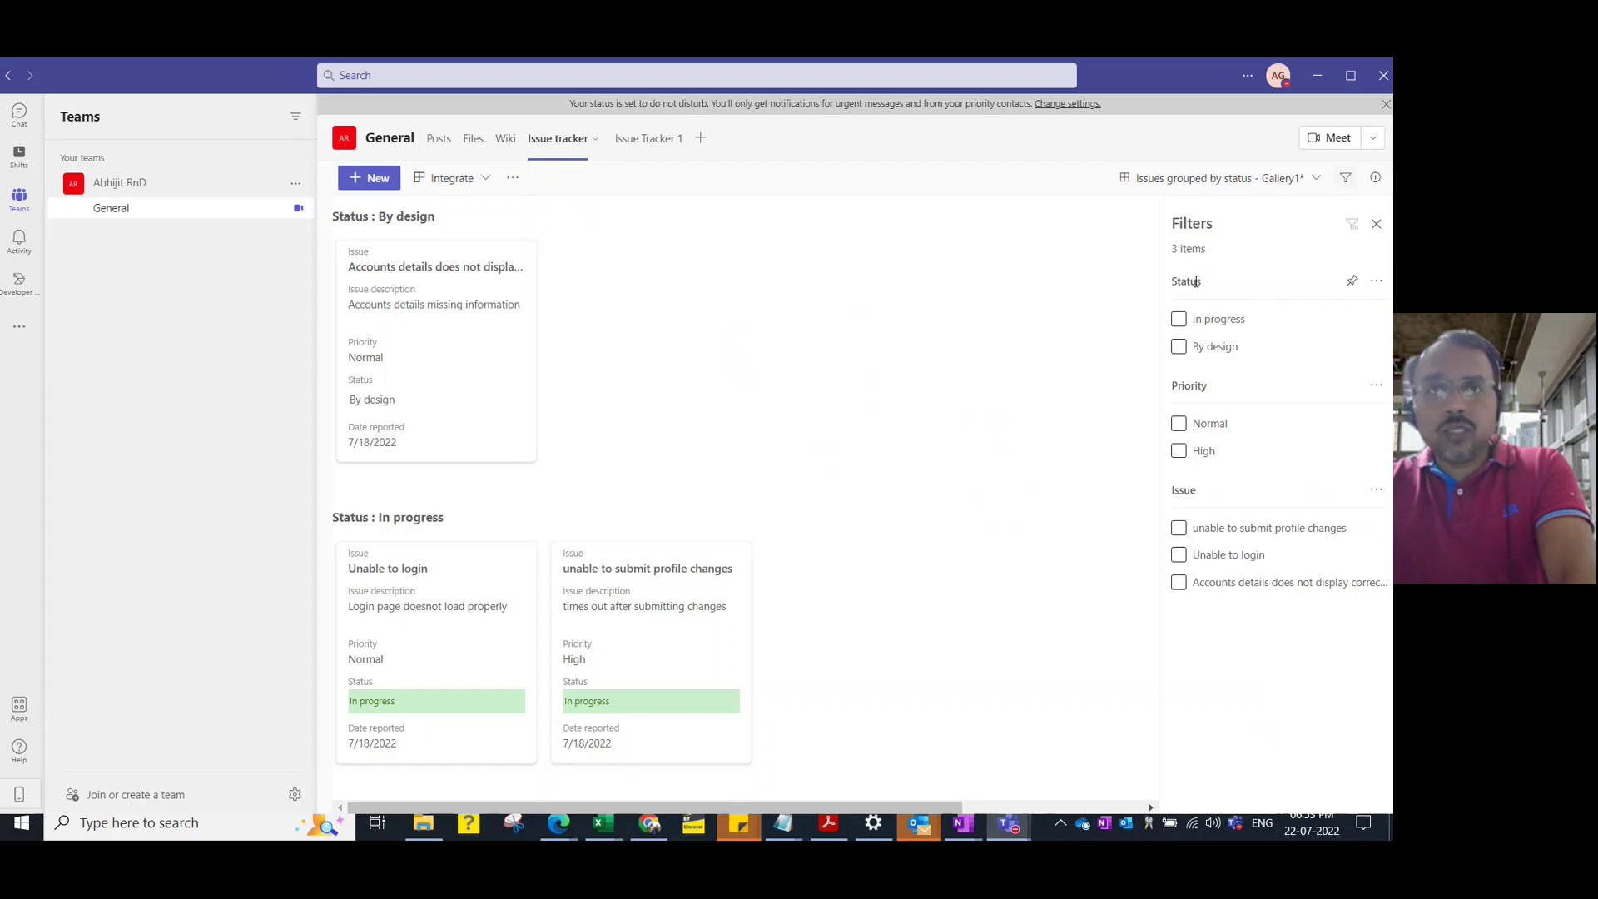
{"action": "left_click", "coordinate": [1178, 321]}
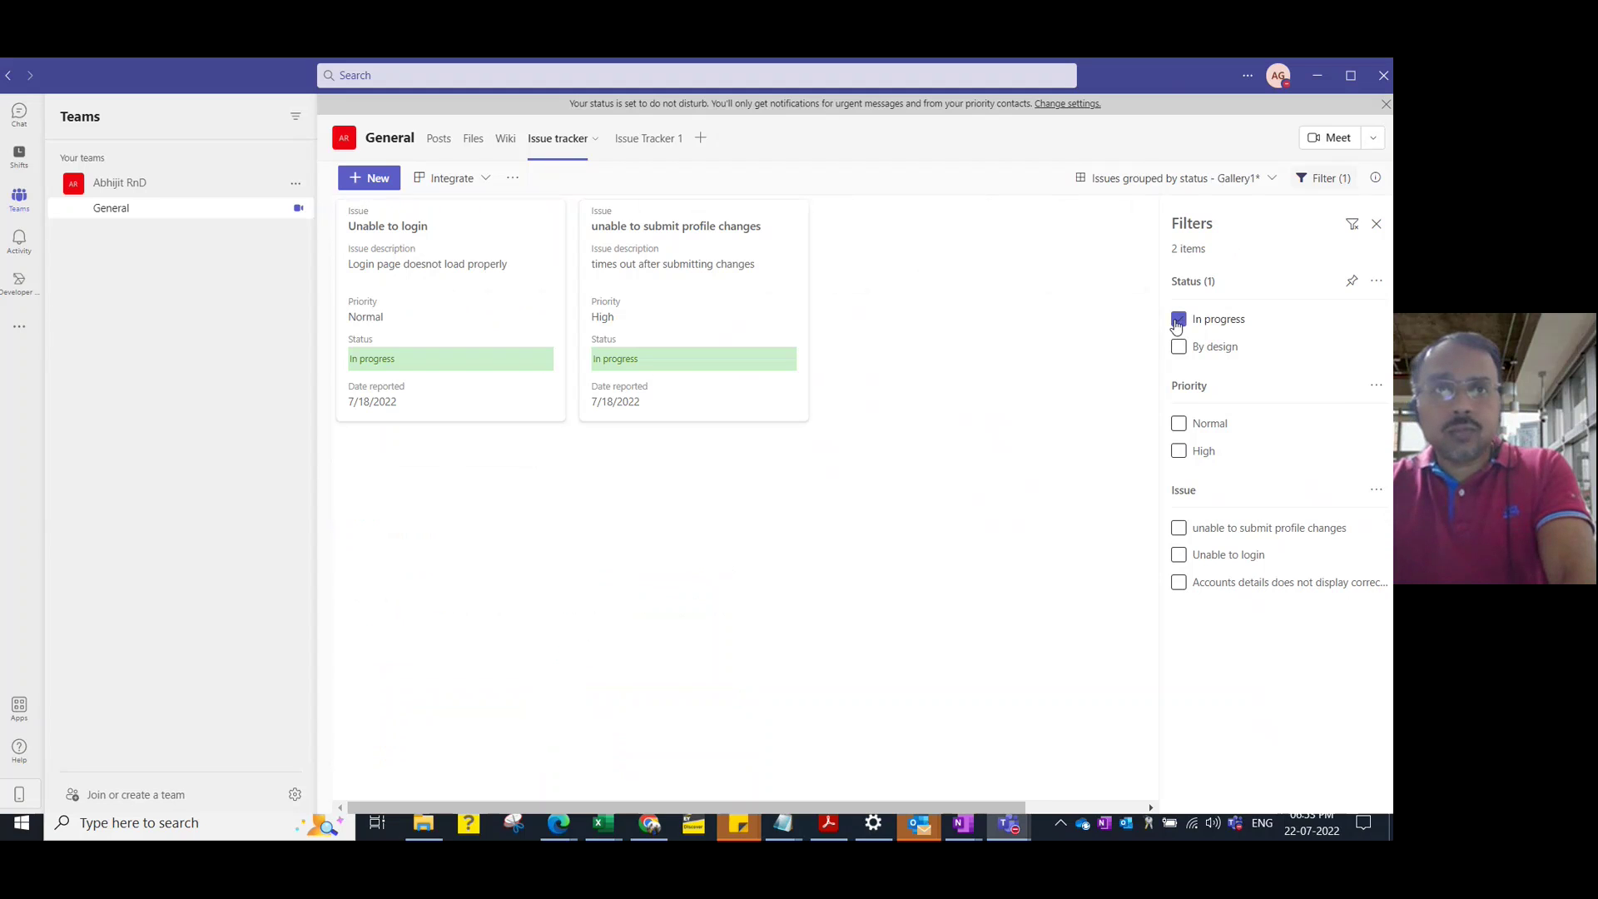
{"action": "left_click", "coordinate": [1182, 353]}
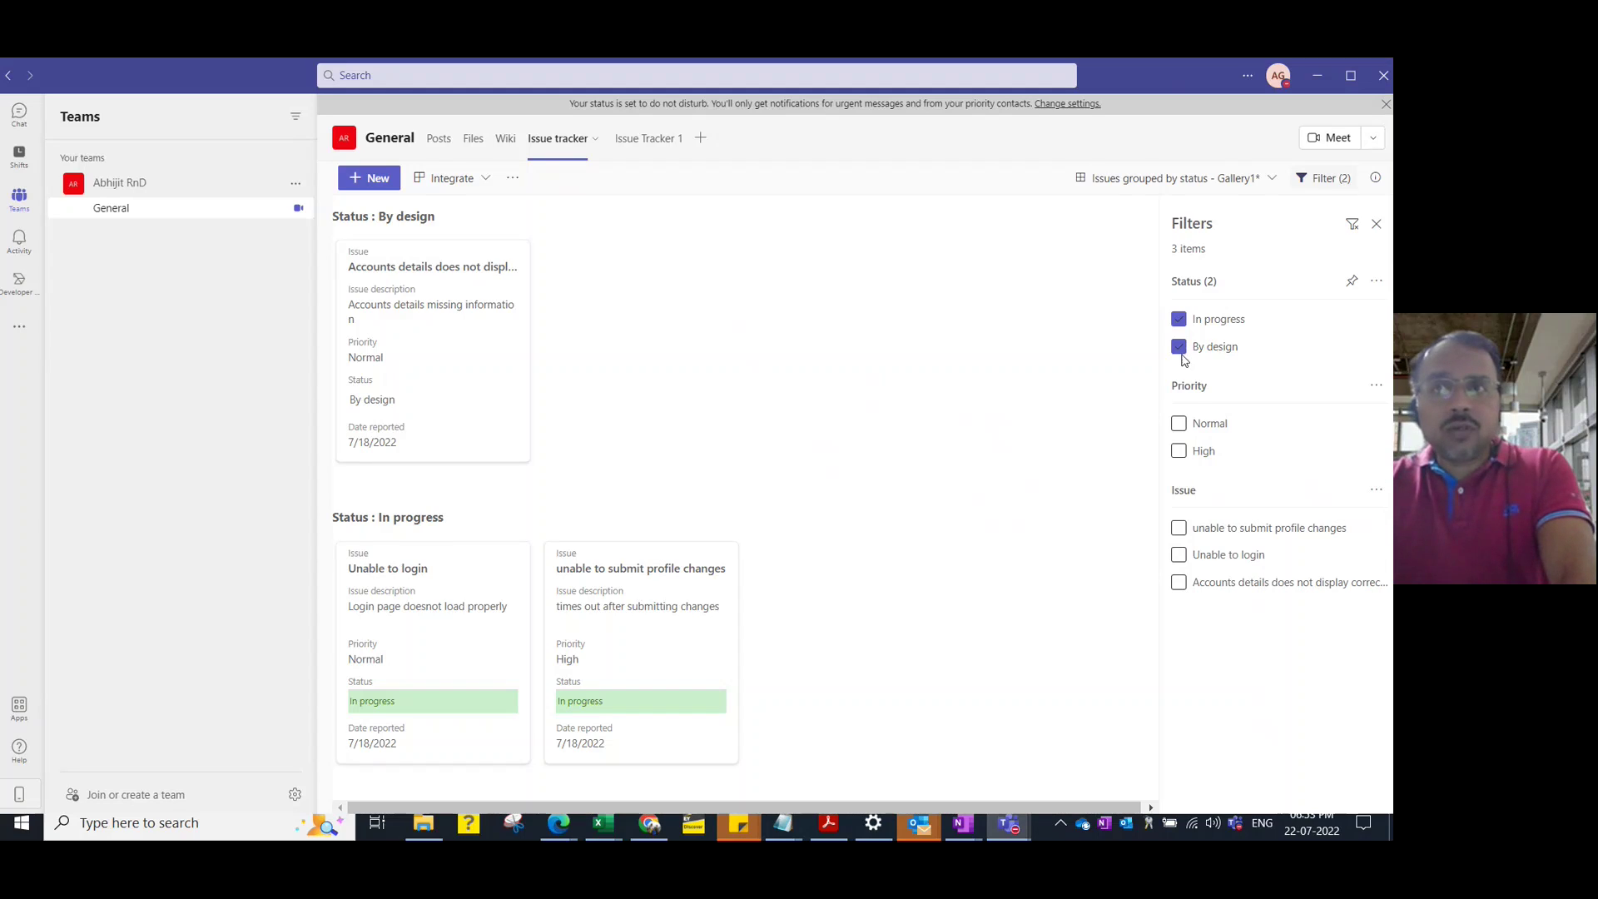
{"action": "left_click", "coordinate": [1353, 227]}
{"action": "left_click", "coordinate": [1377, 224]}
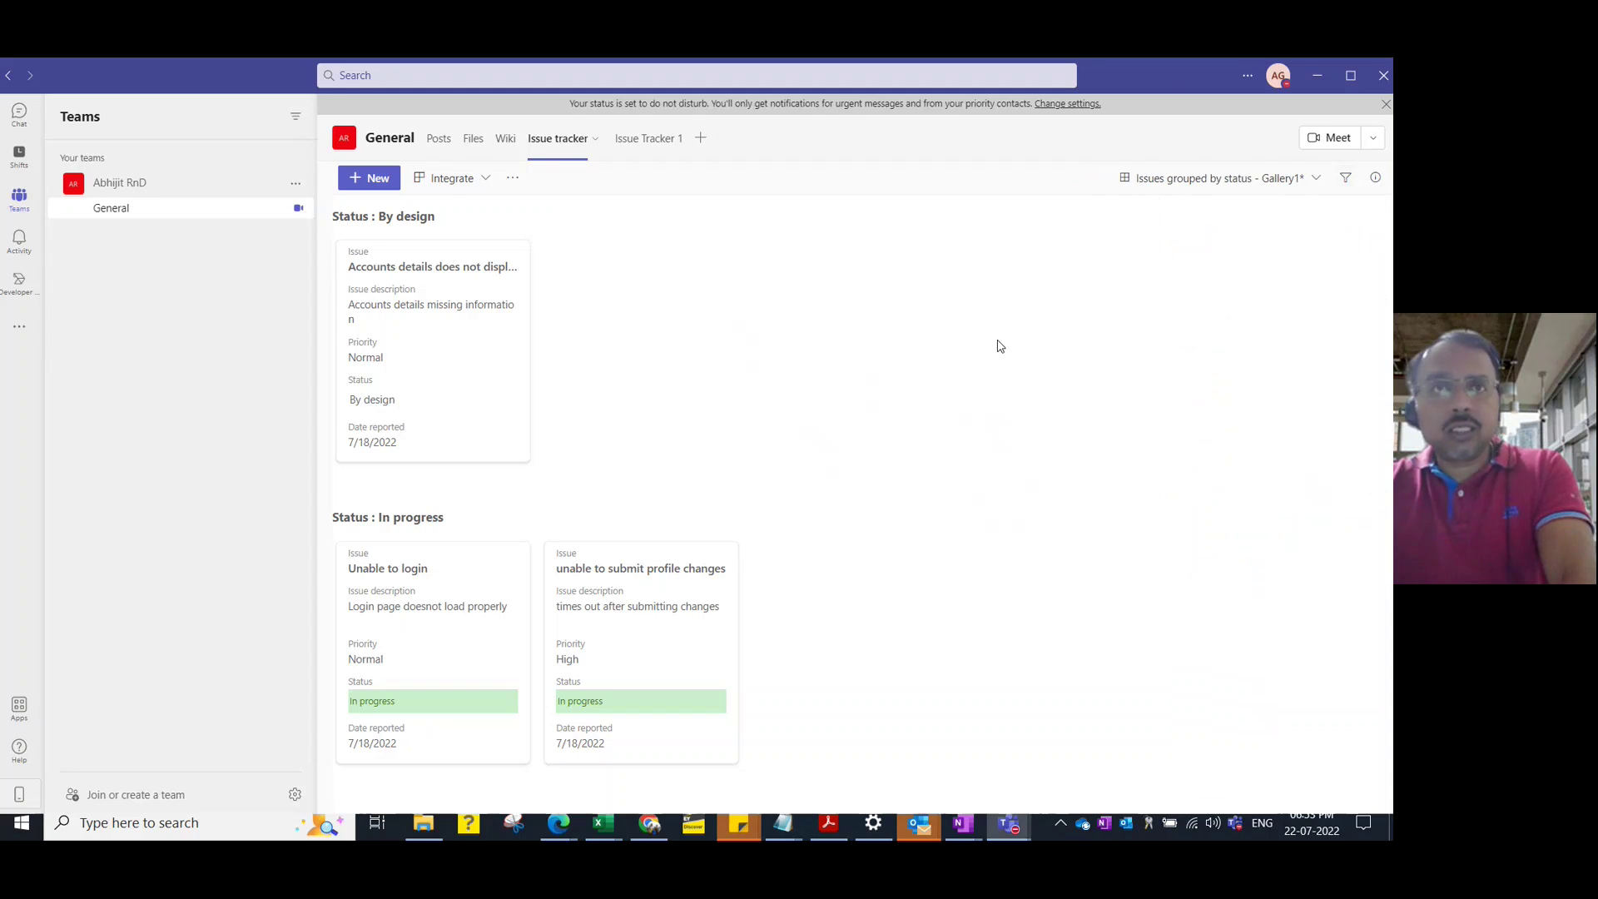
- Display the "Issues grouped by status - Gallery1" view in the List layout
{"action": "left_click", "coordinate": [1269, 179]}
{"action": "left_click", "coordinate": [1226, 212]}
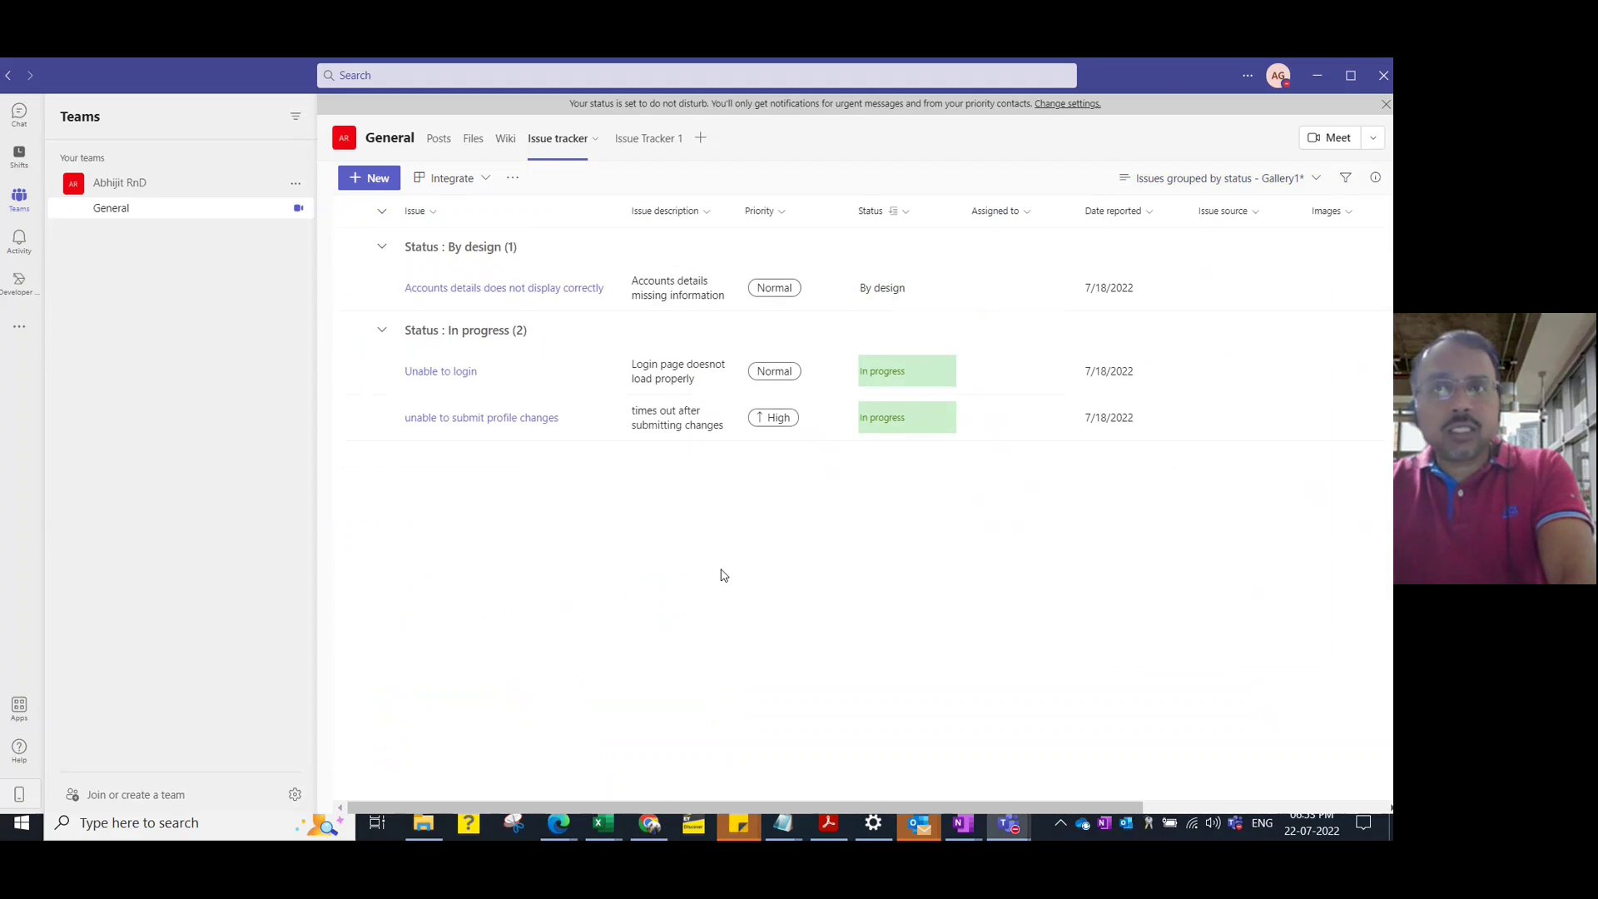